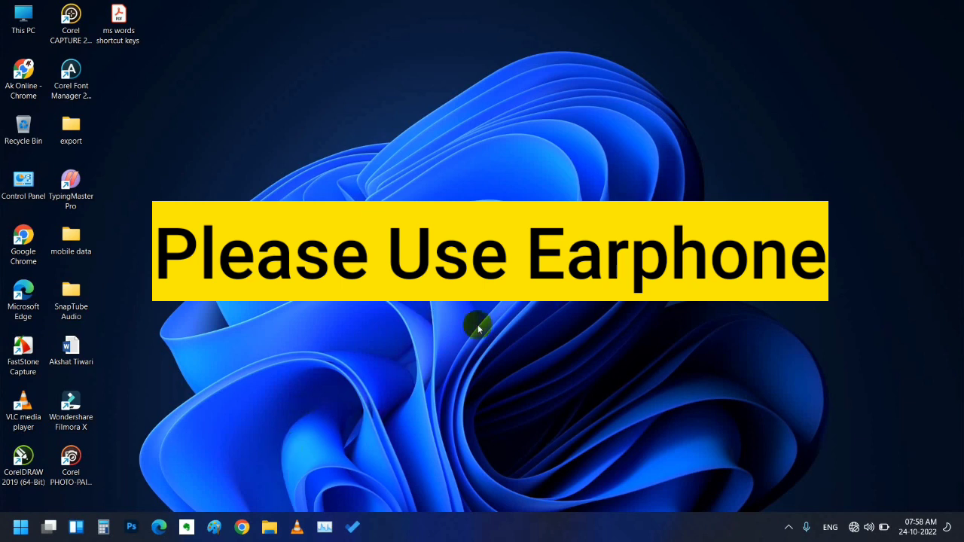
# - Refresh the desktop, then briefly browse the Start menu's app search and close it
pyautogui.rightClick(405, 303)
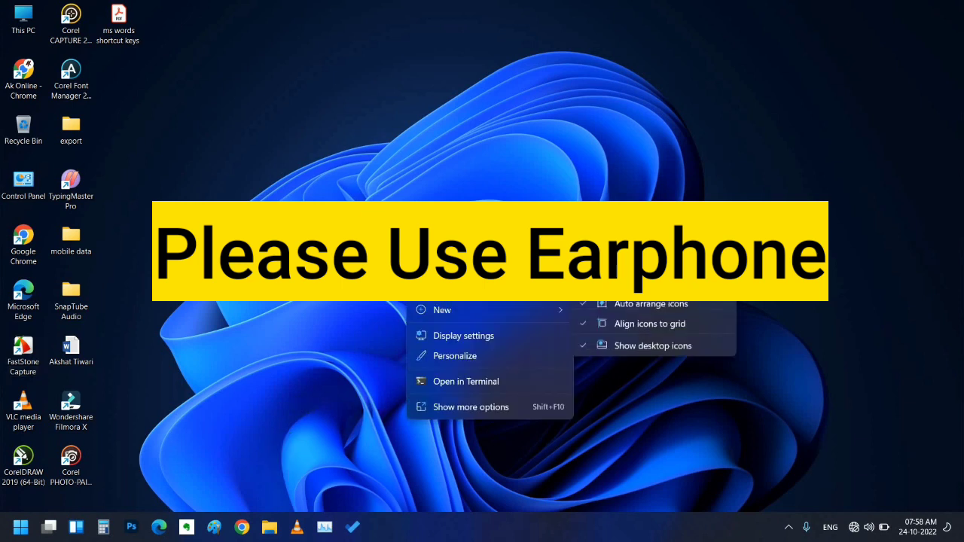
pyautogui.click(549, 151)
pyautogui.rightClick(549, 151)
pyautogui.click(557, 195)
pyautogui.rightClick(561, 194)
pyautogui.click(595, 241)
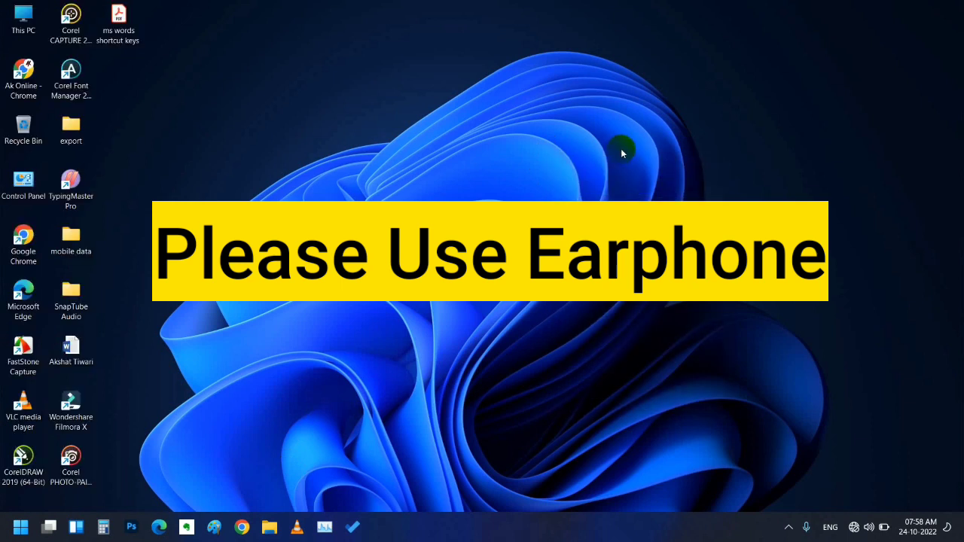
pyautogui.rightClick(689, 108)
pyautogui.click(23, 530)
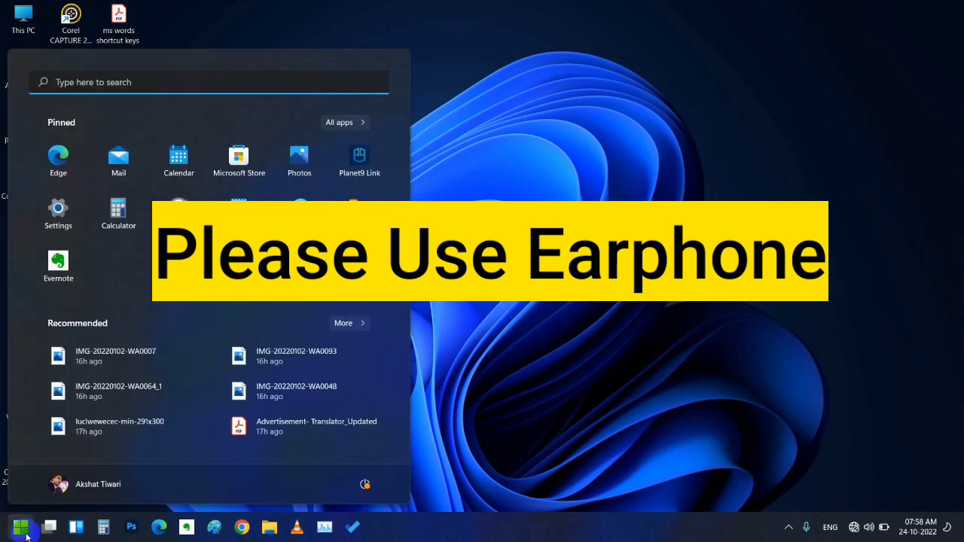
pyautogui.click(139, 82)
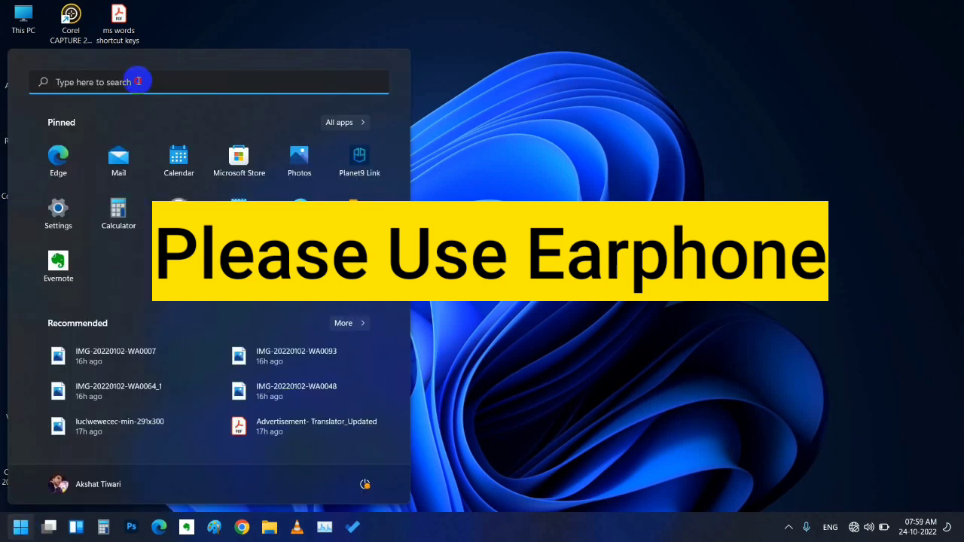
pyautogui.click(544, 84)
pyautogui.click(14, 452)
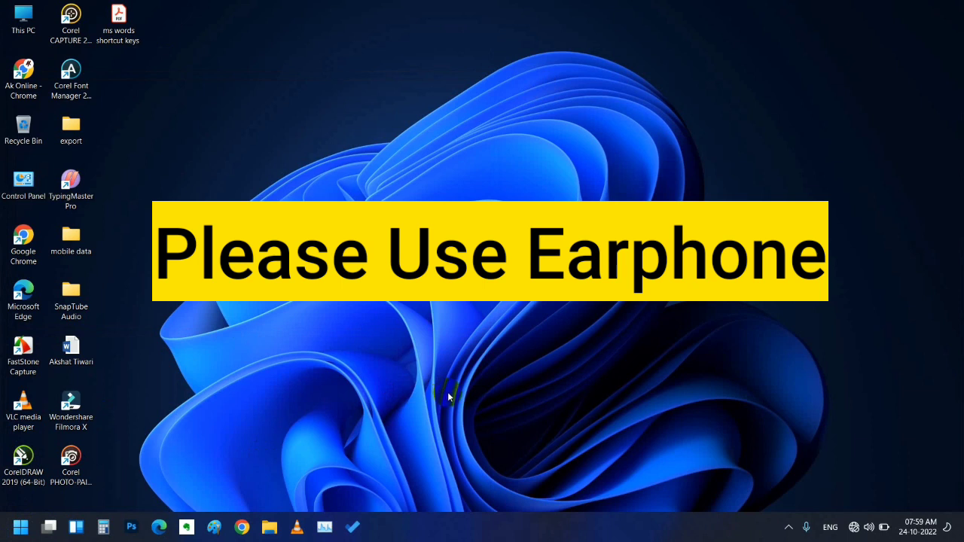
# - Launch Word by running winword from the Windows Run dialog
pyautogui.press('super+r')
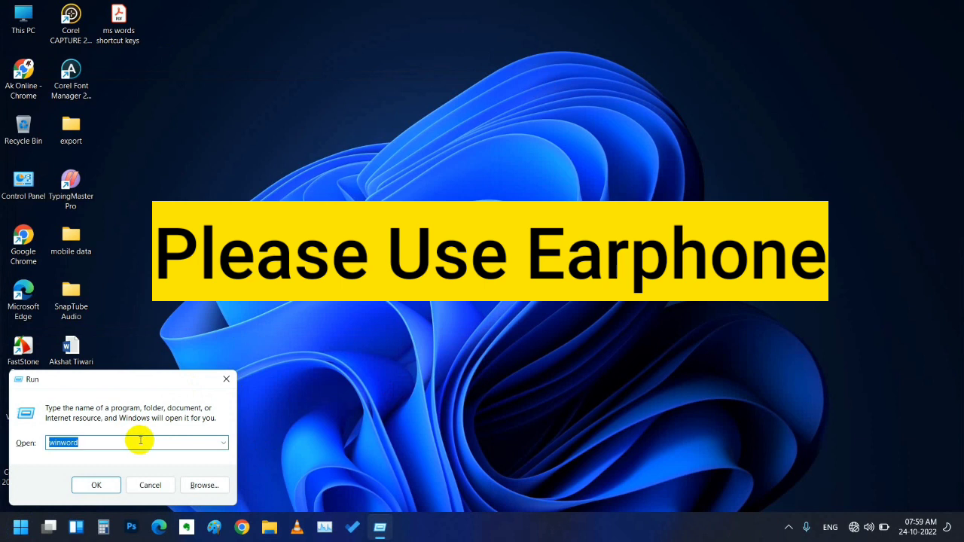
pyautogui.click(140, 441)
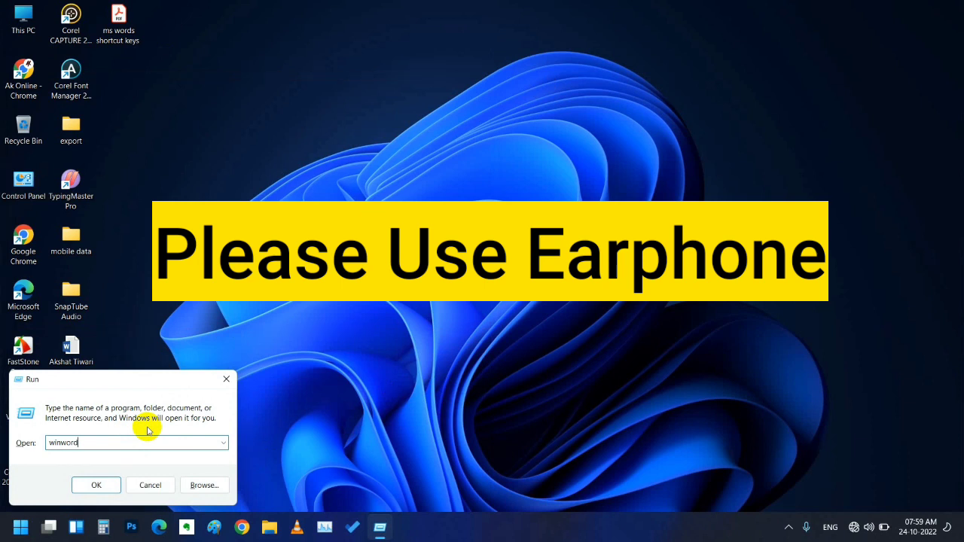
pyautogui.press('BackSpace')
pyautogui.press('BackSpace')
pyautogui.press('BackSpace')
pyautogui.press('BackSpace')
pyautogui.press('BackSpace')
pyautogui.press('BackSpace')
pyautogui.press('BackSpace')
pyautogui.write('wi')
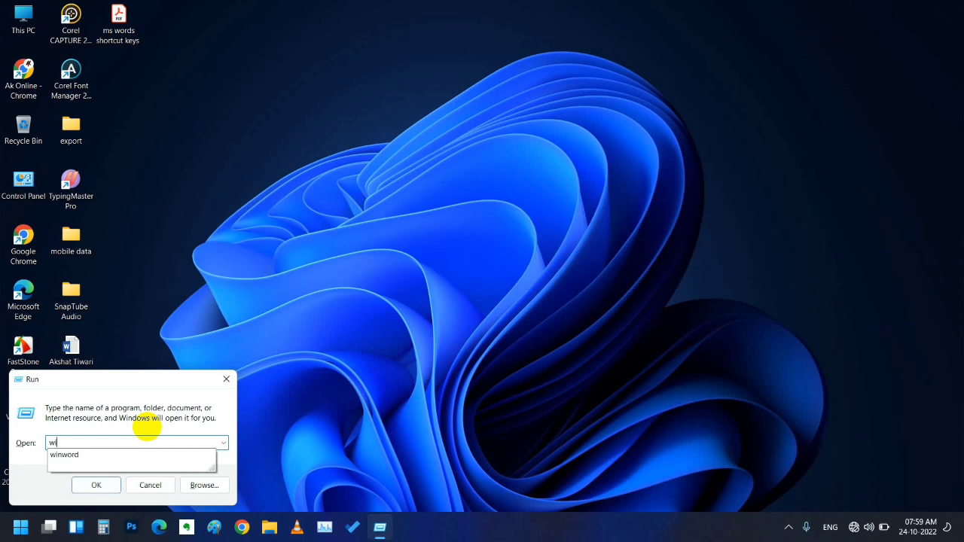
pyautogui.write('nwo')
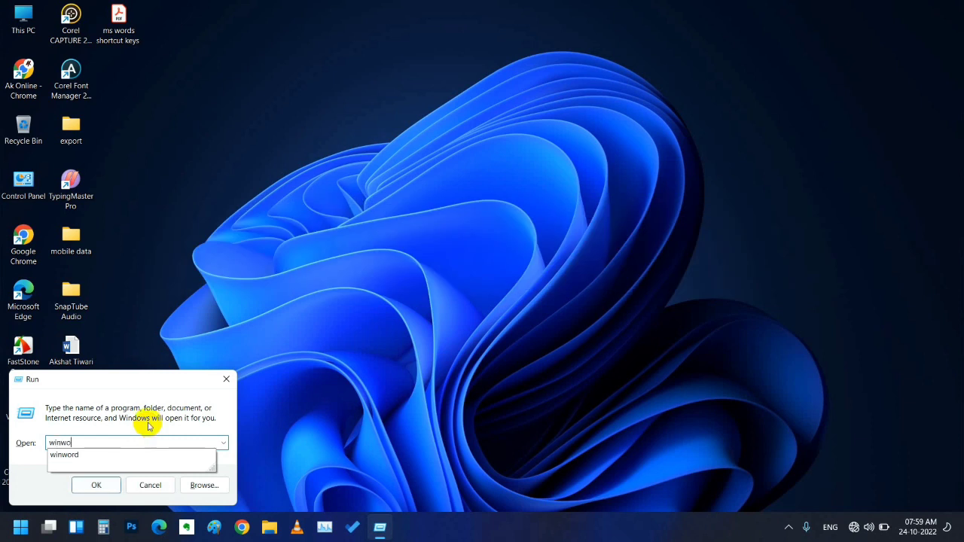
pyautogui.click(77, 457)
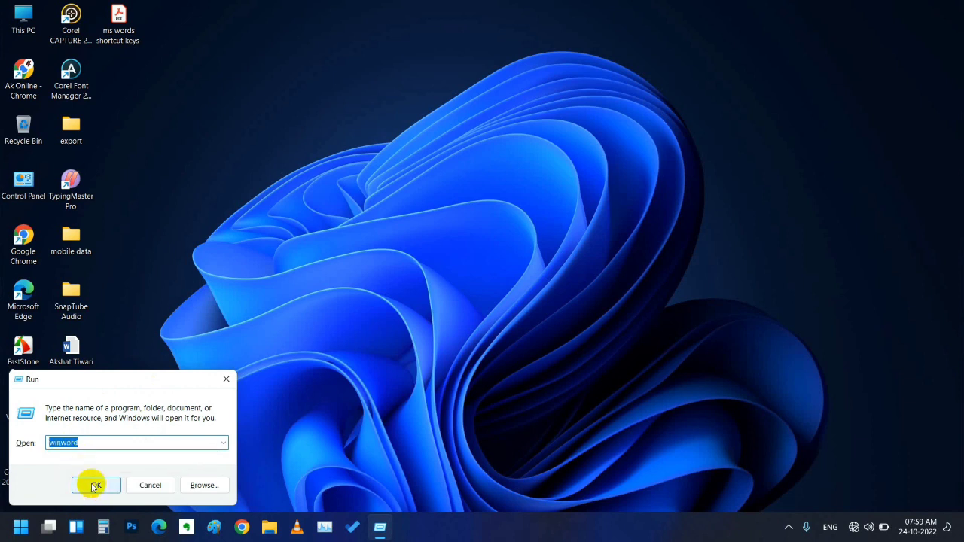
pyautogui.click(94, 486)
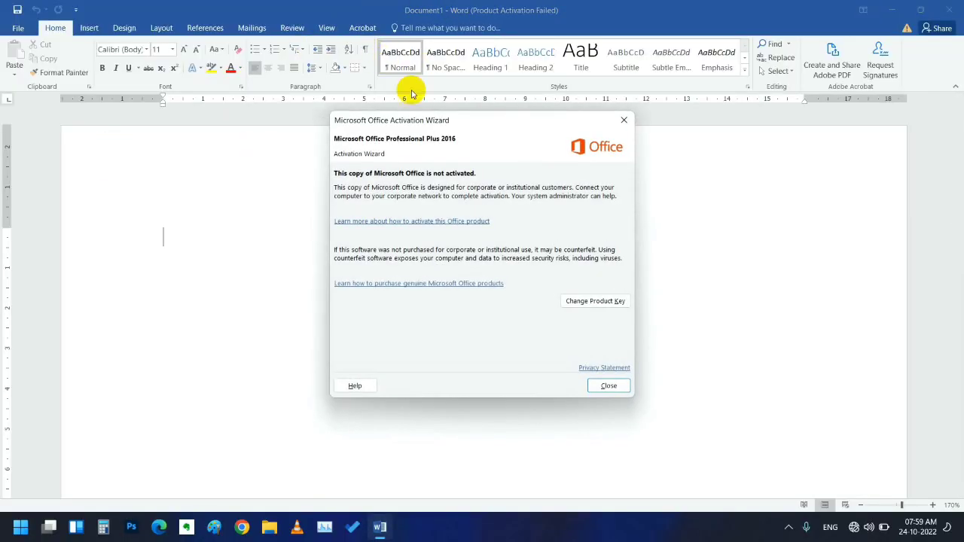
# - Close the Activation Wizard and browse File > New templates like Blank document and Timeless letter
pyautogui.click(609, 387)
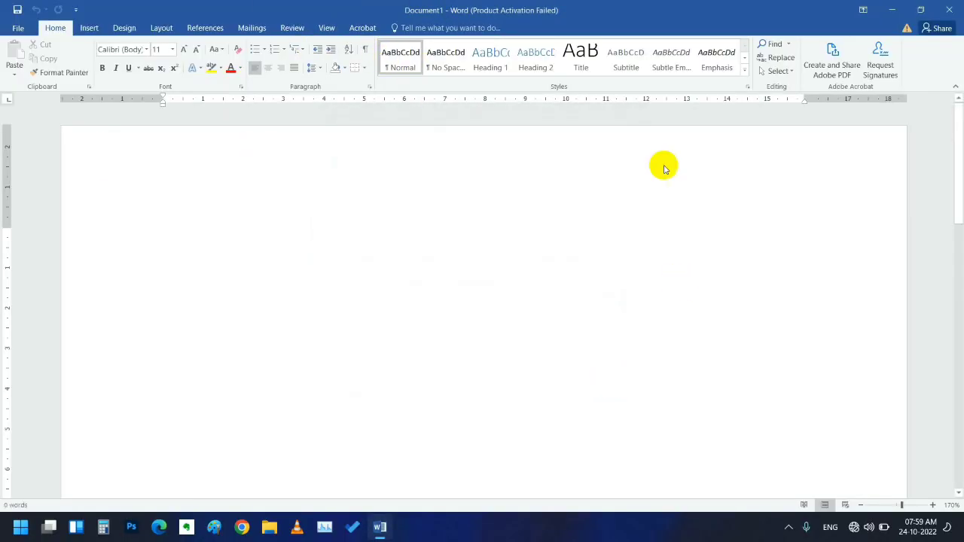
pyautogui.click(18, 28)
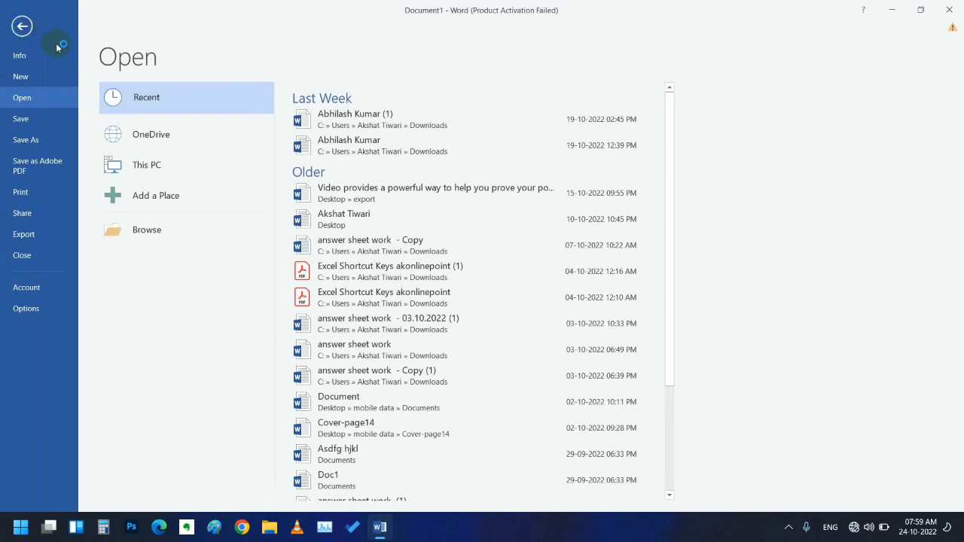
pyautogui.click(19, 76)
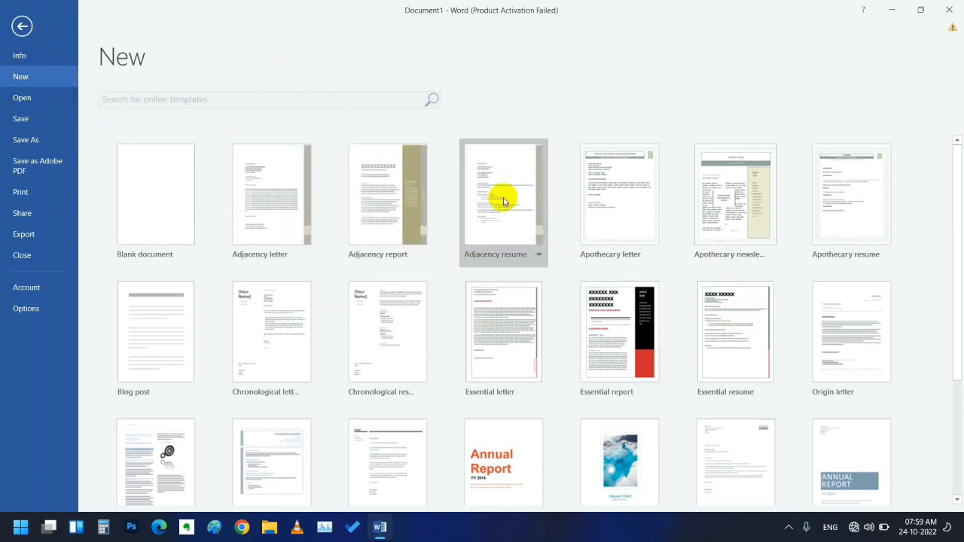
pyautogui.scroll(-3, 792, 218)
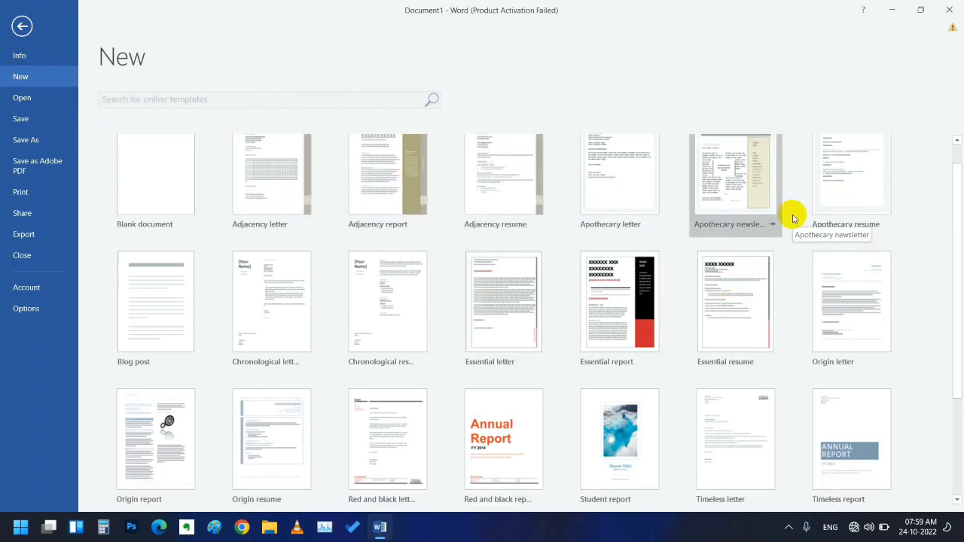
pyautogui.scroll(-3, 792, 217)
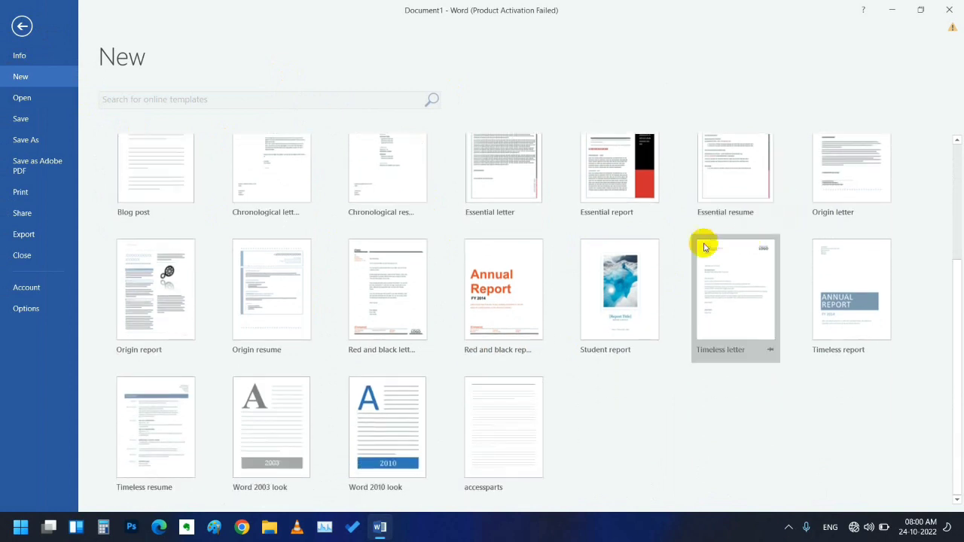
pyautogui.scroll(2, 674, 241)
pyautogui.scroll(1, 629, 247)
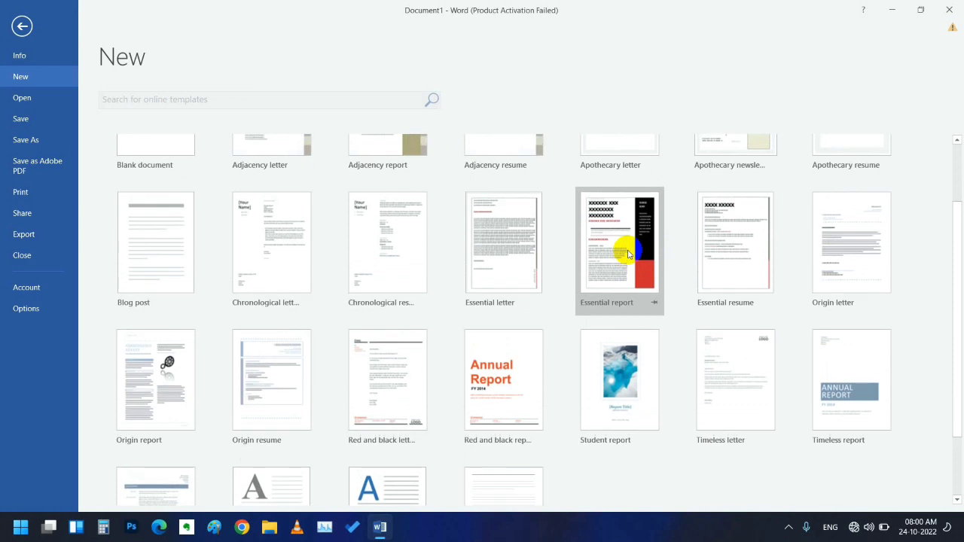
pyautogui.scroll(1, 625, 238)
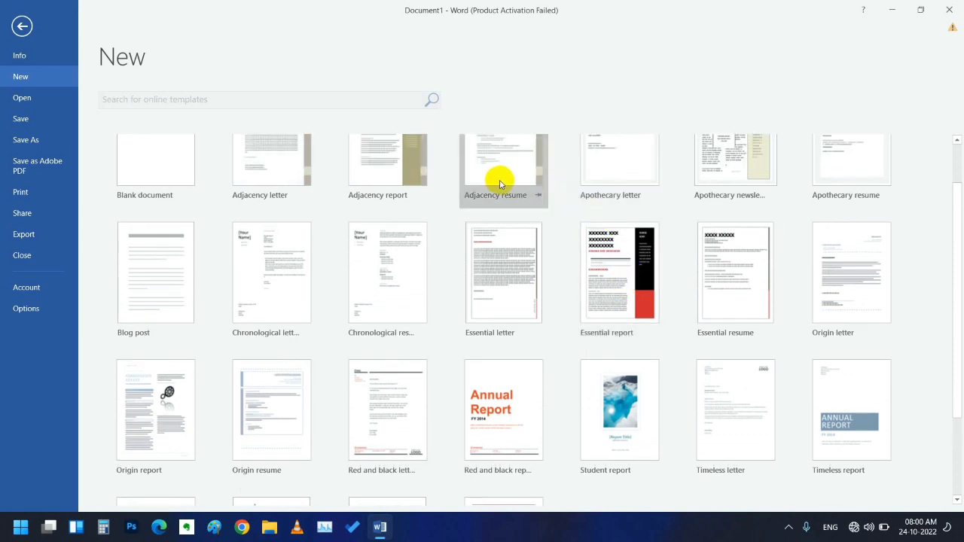
pyautogui.scroll(2, 500, 181)
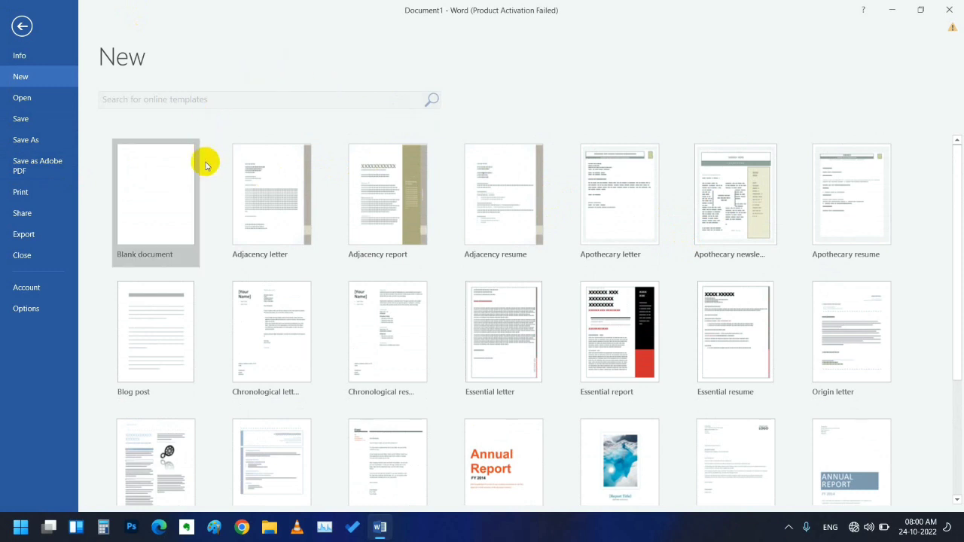
# - Create a Blank document and switch to the Mailings ribbon
pyautogui.click(150, 182)
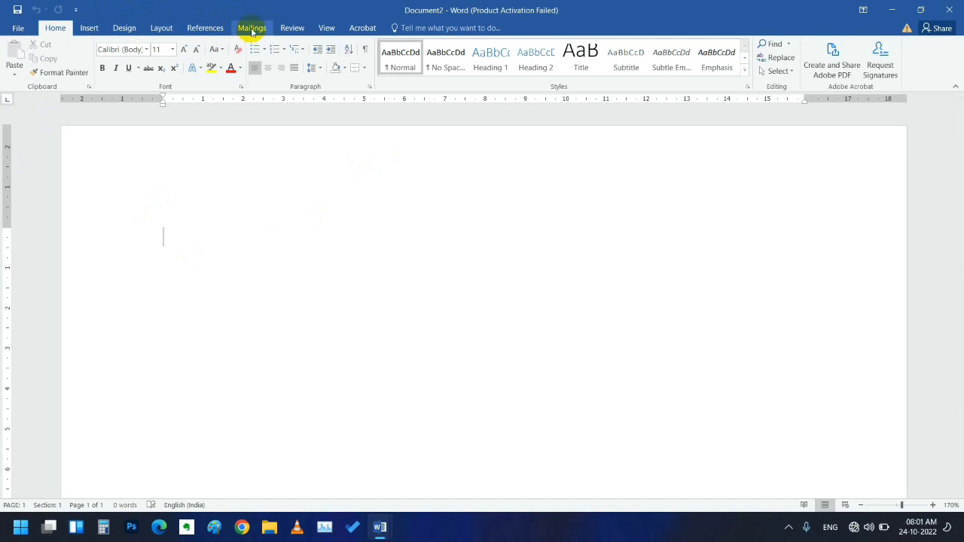
pyautogui.click(251, 30)
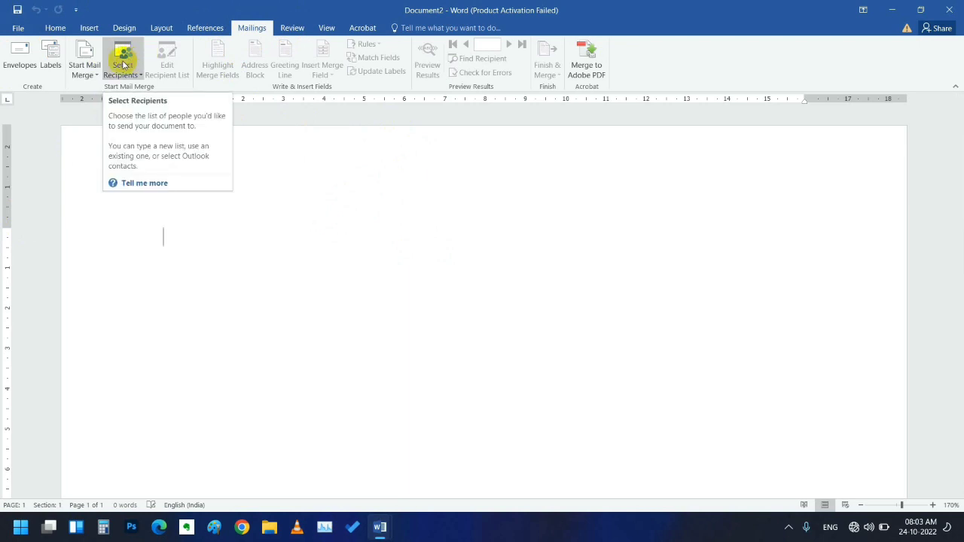
# - Open Select Recipients > Type a New List, then close the empty New Address List dialog
pyautogui.click(125, 64)
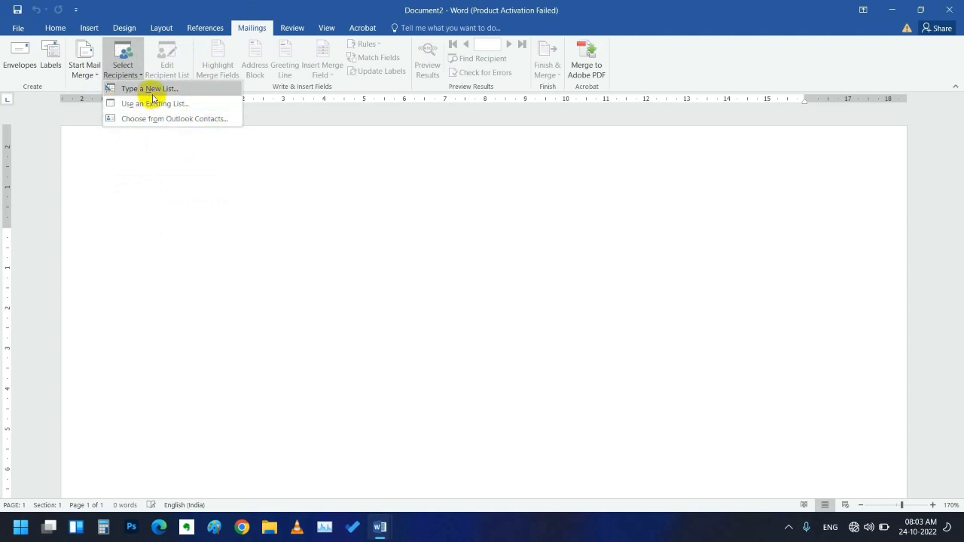
pyautogui.click(152, 92)
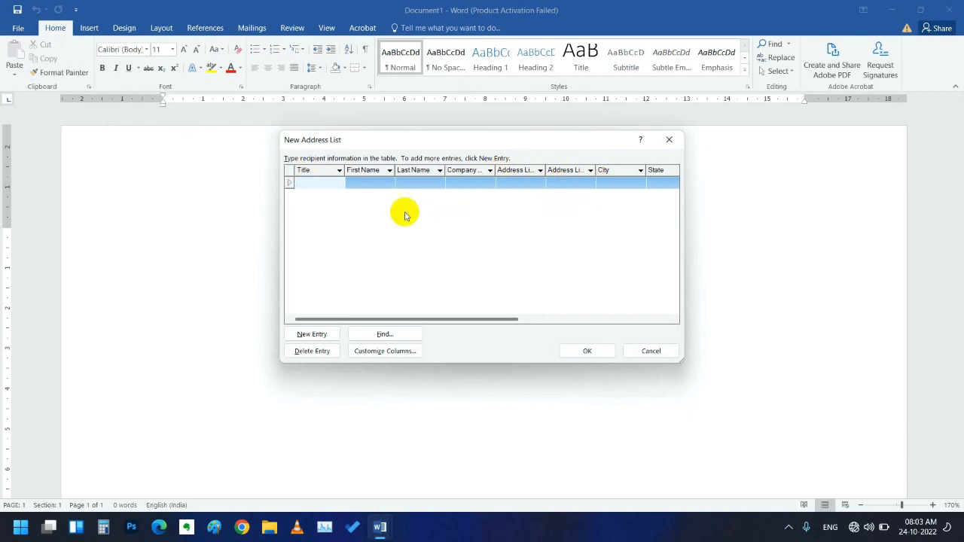
pyautogui.click(666, 140)
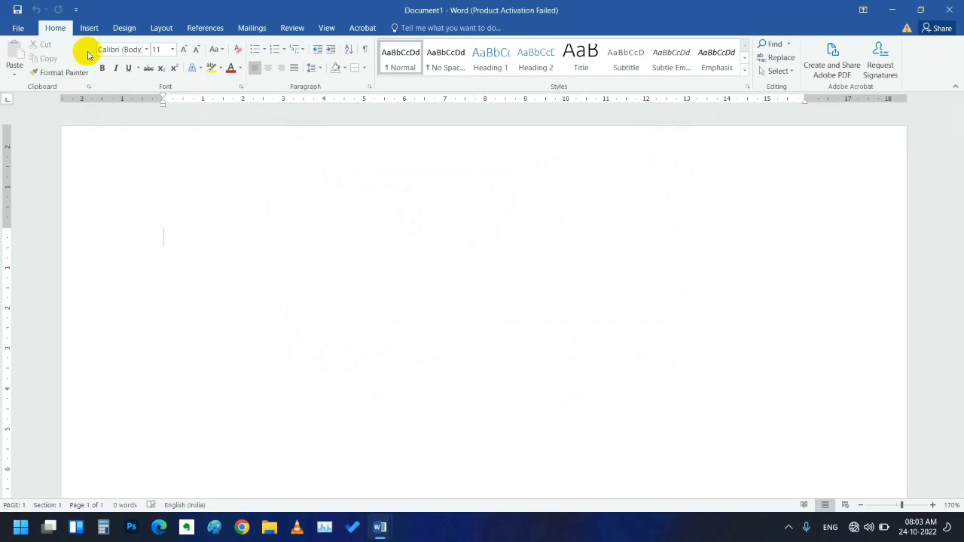
# - Open the Start Mail Merge dropdown from the Mailings ribbon
pyautogui.click(251, 27)
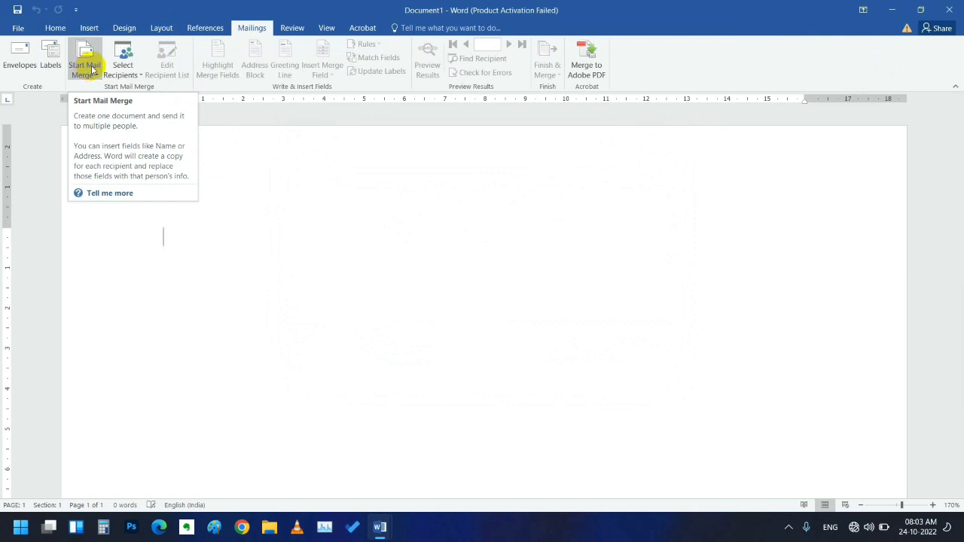
pyautogui.click(93, 71)
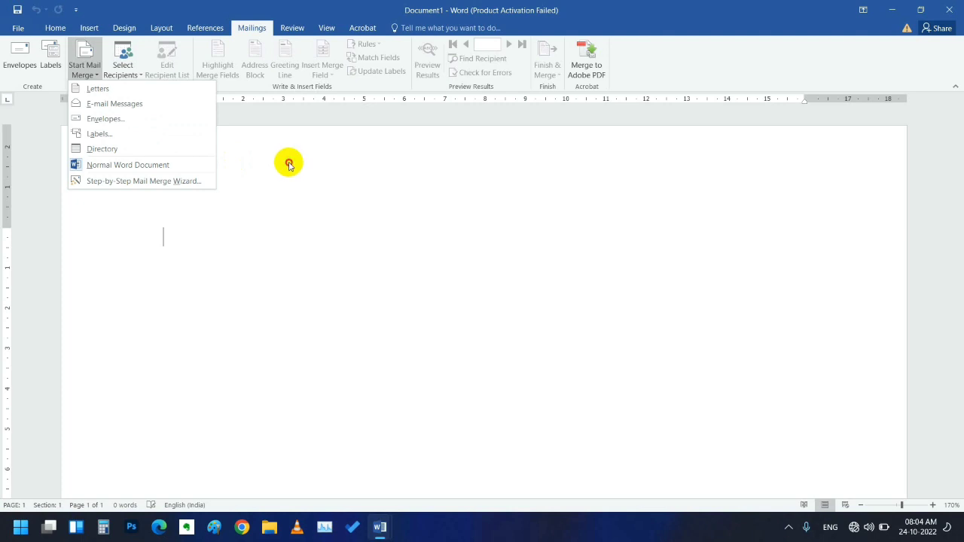
# - Close the Start Mail Merge dropdown by clicking on the blank page
pyautogui.click(289, 163)
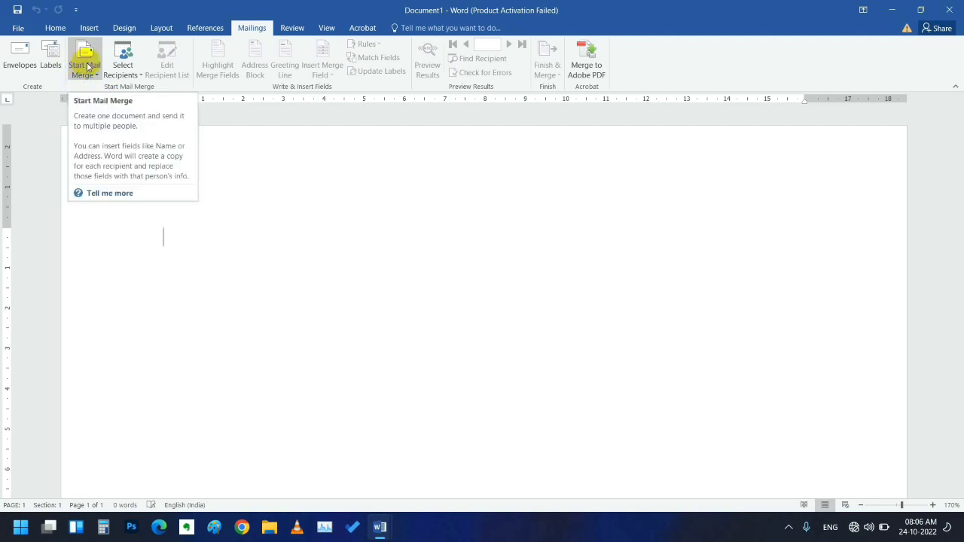
pyautogui.click(86, 68)
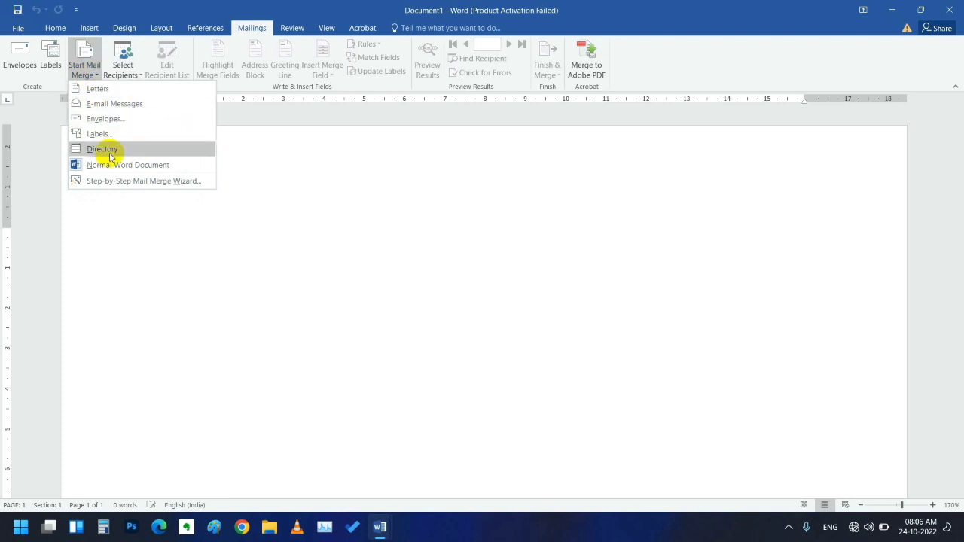
pyautogui.click(298, 211)
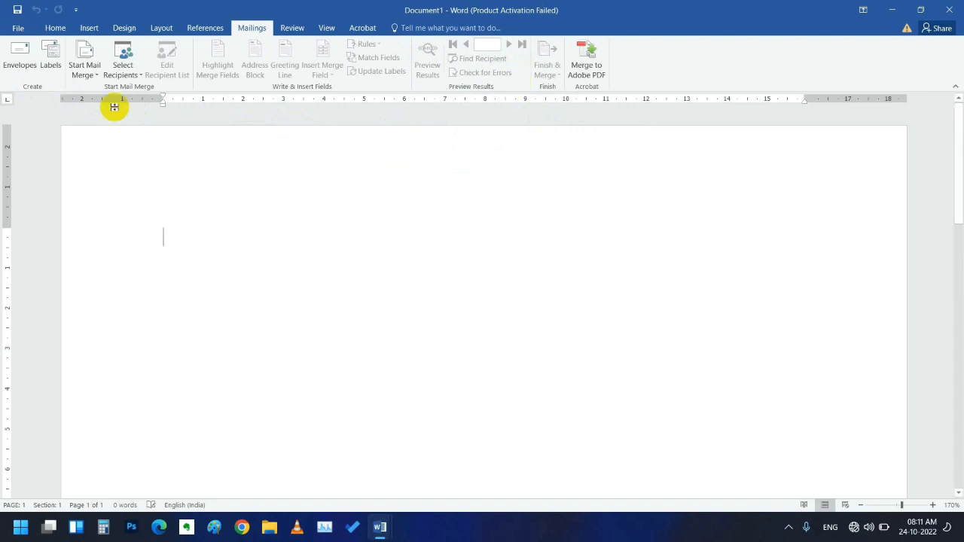
# - Open the Start Mail Merge dropdown to show the document types and Step-by-Step Wizard
pyautogui.click(79, 67)
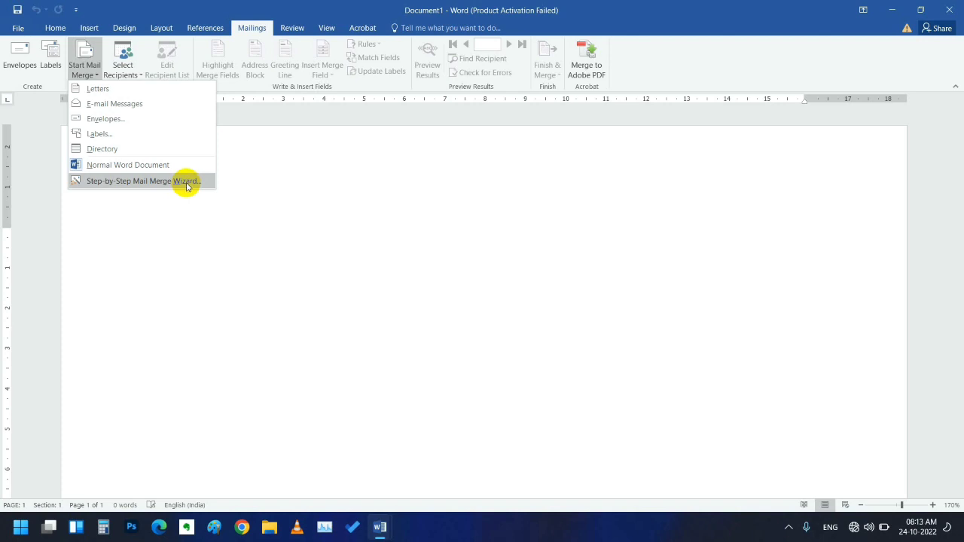
# - Launch the Step-by-Step Mail Merge Wizard, opening at step 1 with Letters selected
pyautogui.click(186, 181)
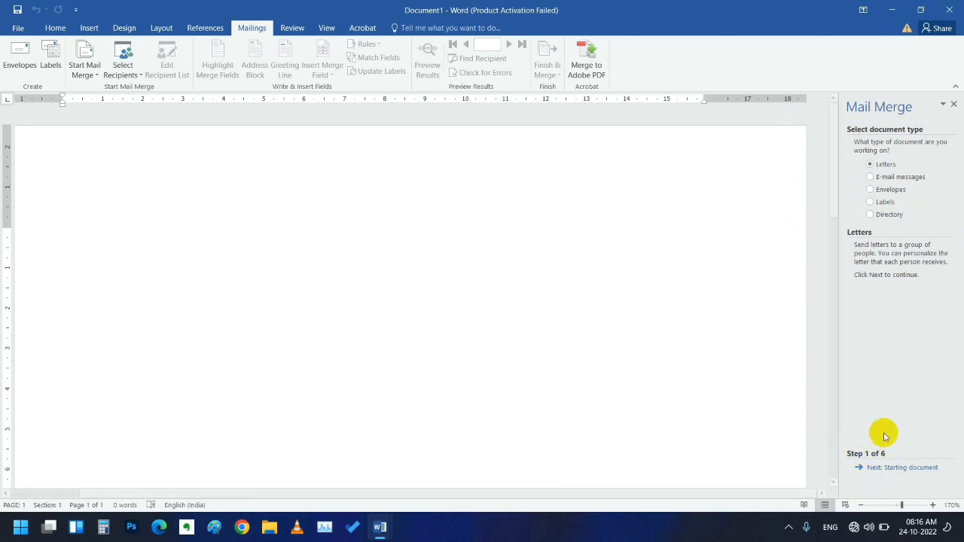
pyautogui.moveTo(902, 505)
pyautogui.mouseDown()
pyautogui.moveTo(914, 505)
pyautogui.moveTo(880, 503)
pyautogui.moveTo(892, 513)
pyautogui.mouseUp()
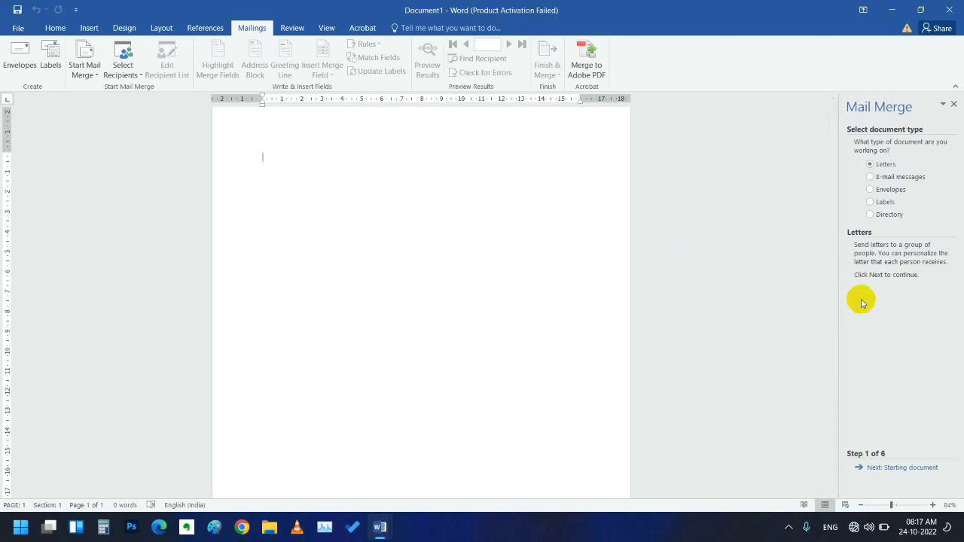
# - Advance the wizard to step 2, where Use the current document is preselected
pyautogui.click(866, 470)
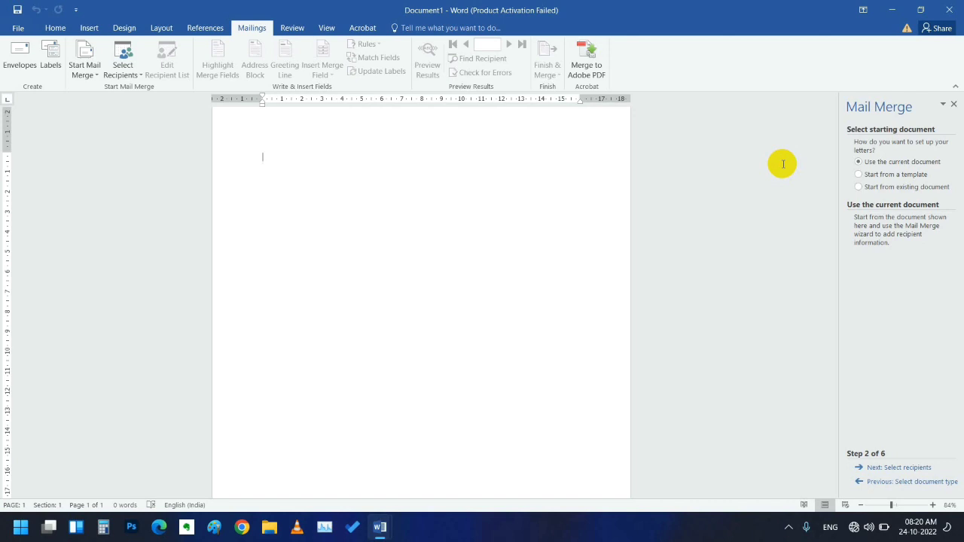
# - Choose 'Start from a template' and open the Select Template dialog
pyautogui.keyDown('ctrl'); pyautogui.scroll(4, 782, 164); pyautogui.keyUp('ctrl')
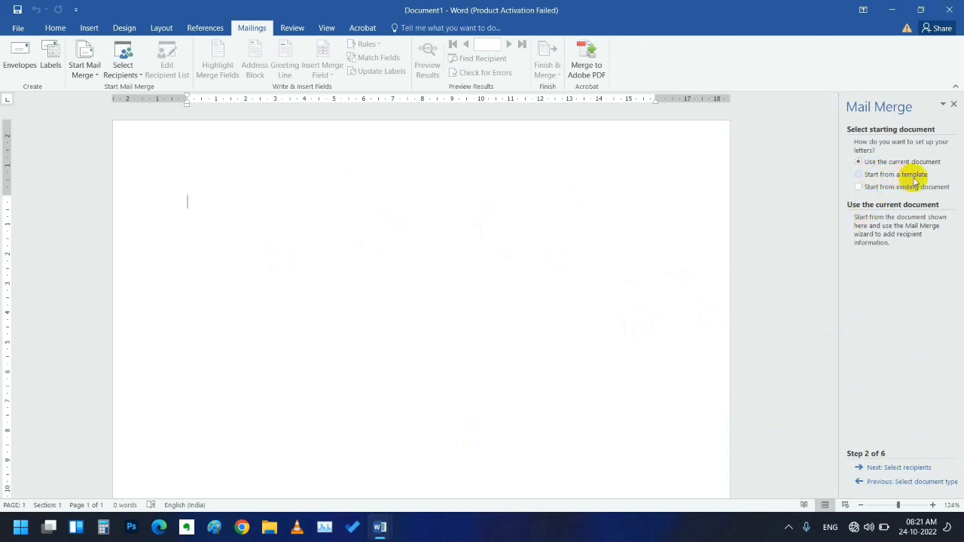
pyautogui.click(858, 174)
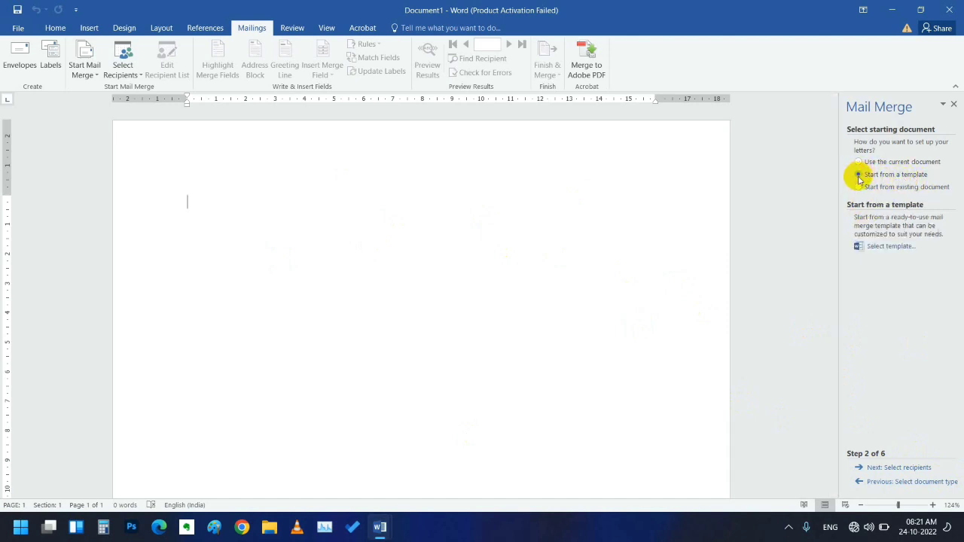
pyautogui.click(890, 247)
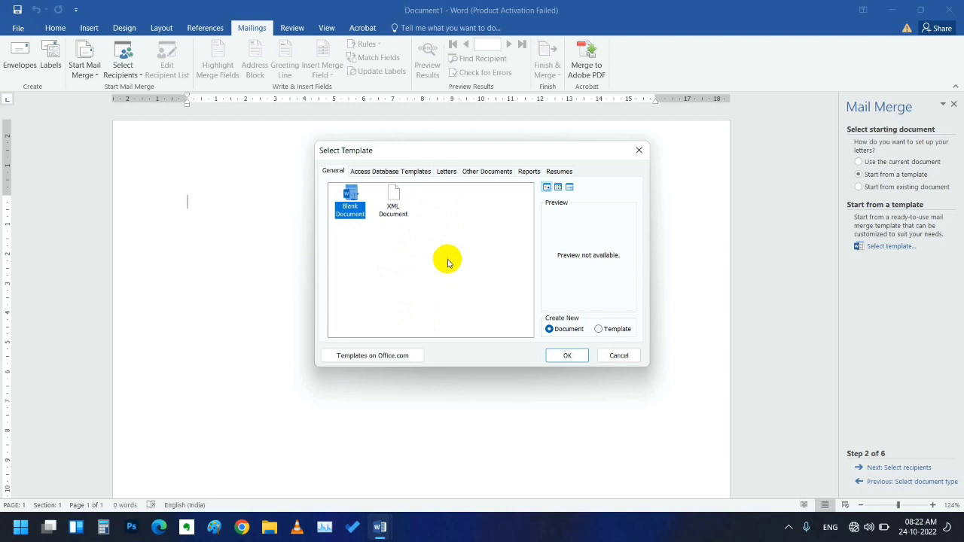
# - Look through the Access Database, Letters and Other Documents templates, then cancel without picking one
pyautogui.click(381, 172)
pyautogui.click(454, 173)
pyautogui.click(465, 171)
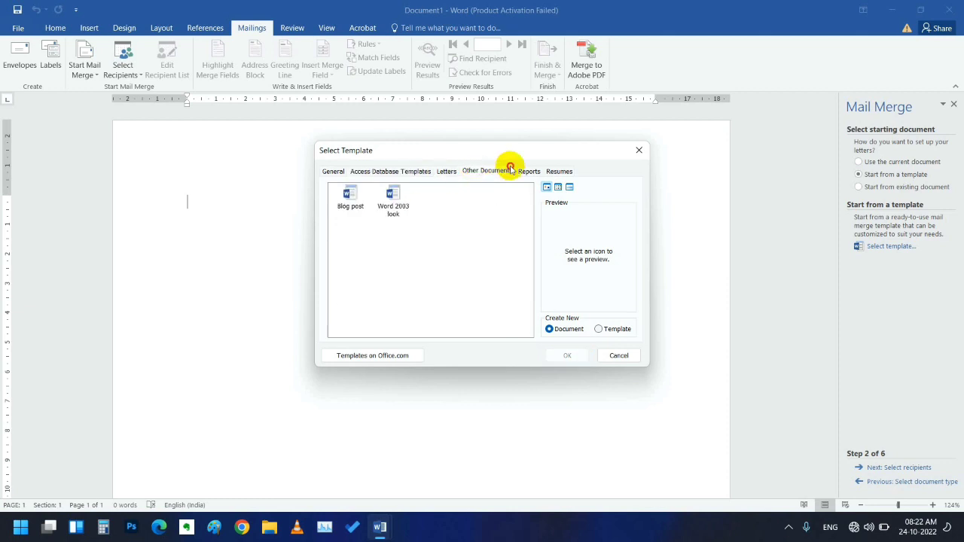
pyautogui.click(598, 329)
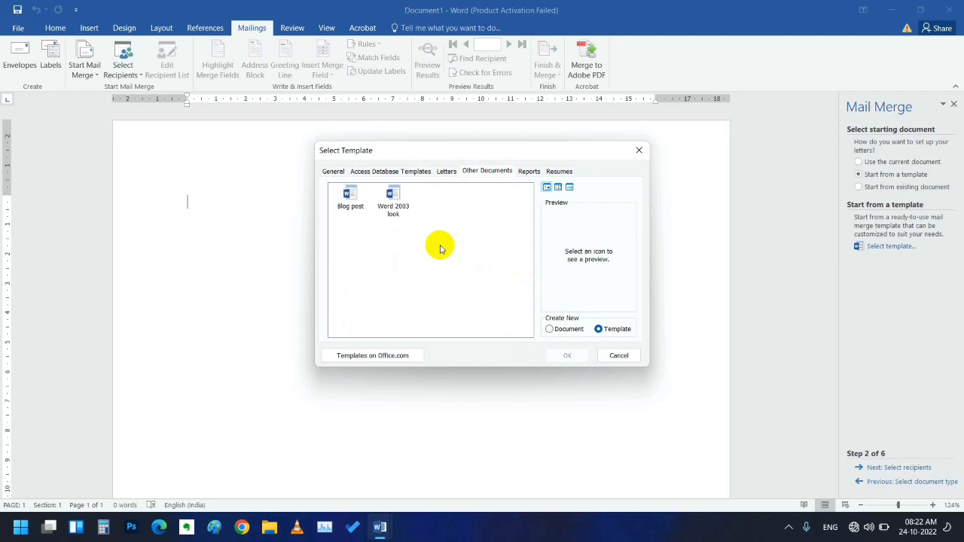
pyautogui.click(447, 170)
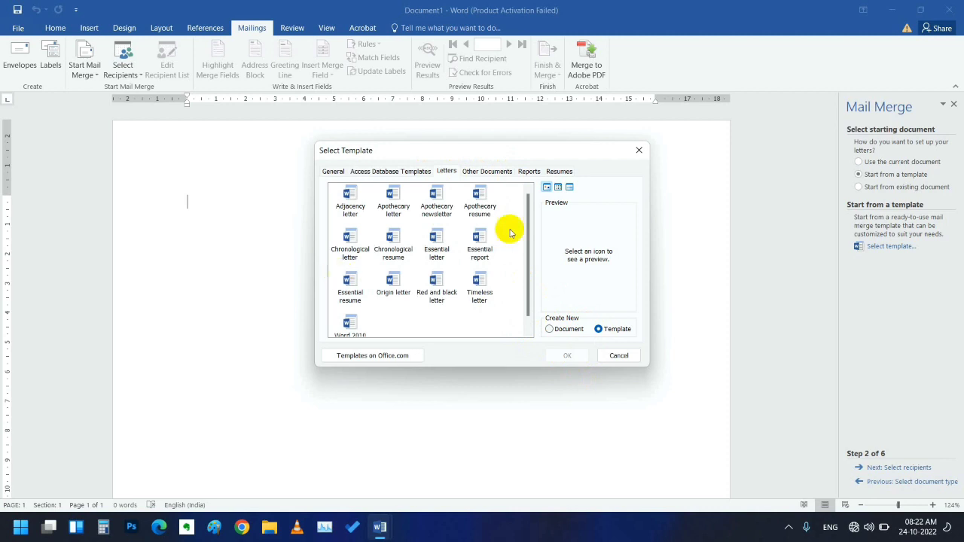
pyautogui.click(618, 356)
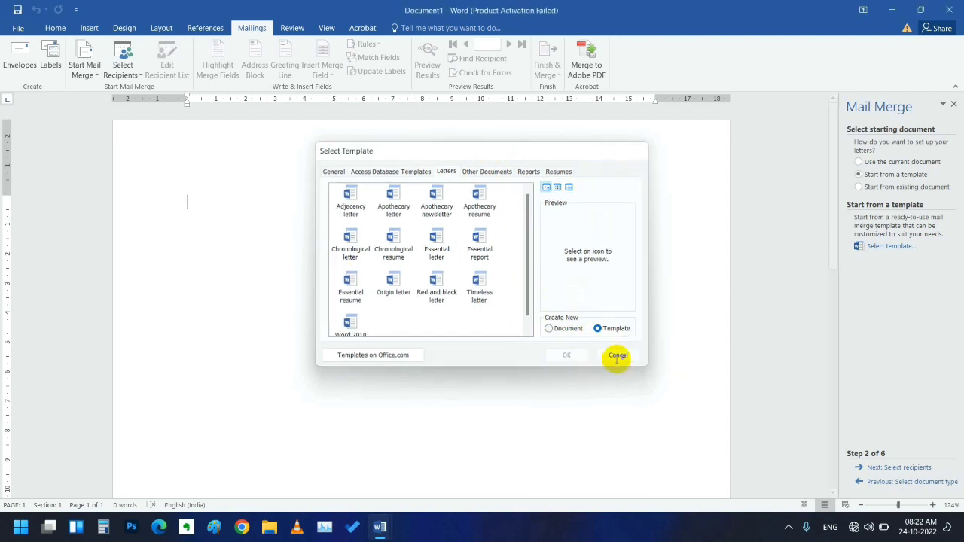
# - Choose 'Use the current document' and advance the wizard to Step 3, Select recipients
pyautogui.click(859, 162)
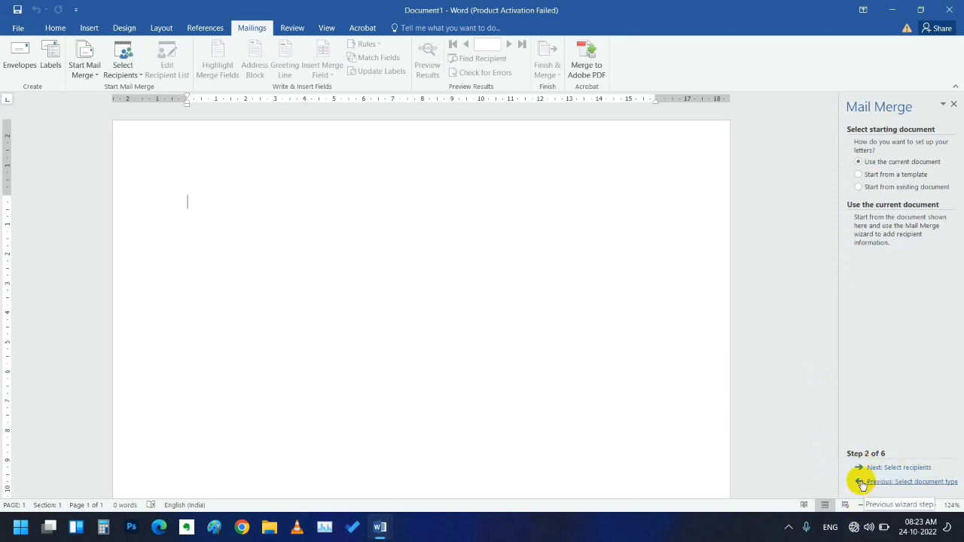
pyautogui.click(860, 468)
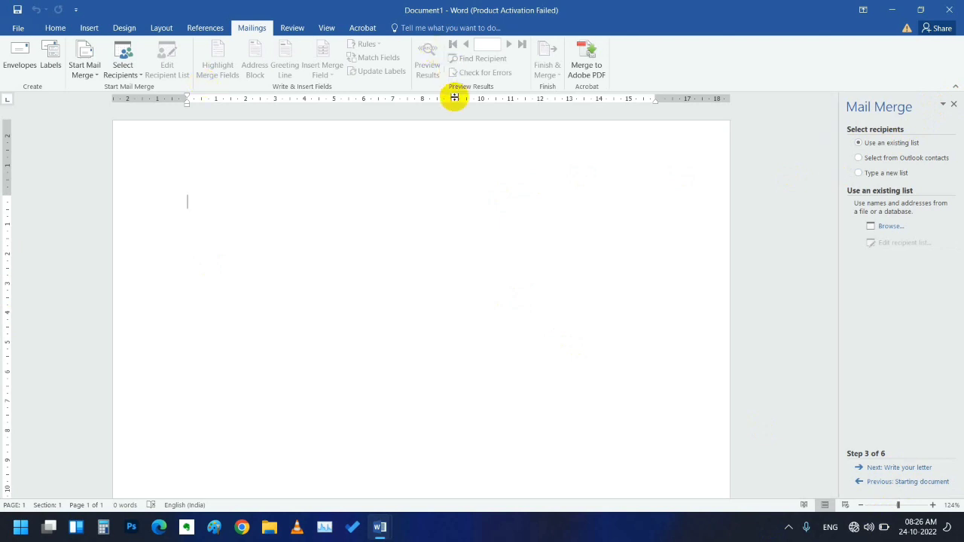
# - Choose 'Type a new list' as the recipient source
pyautogui.click(865, 175)
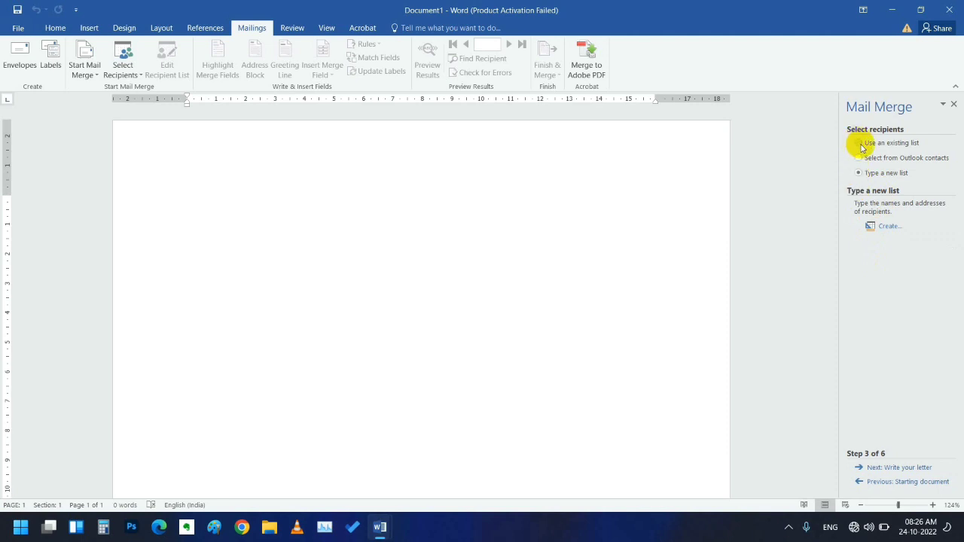
# - Switch the recipient source back to 'Use an existing list'
pyautogui.click(859, 143)
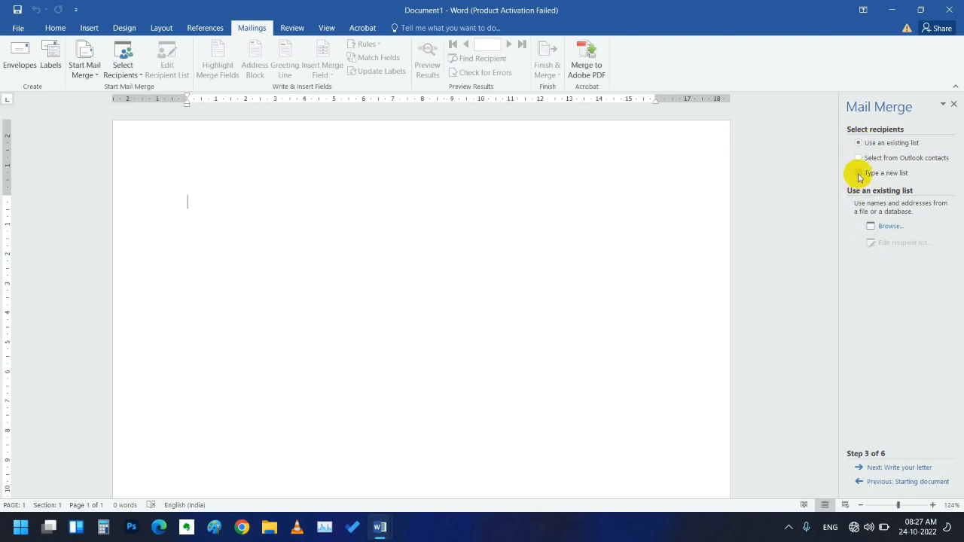
pyautogui.click(873, 227)
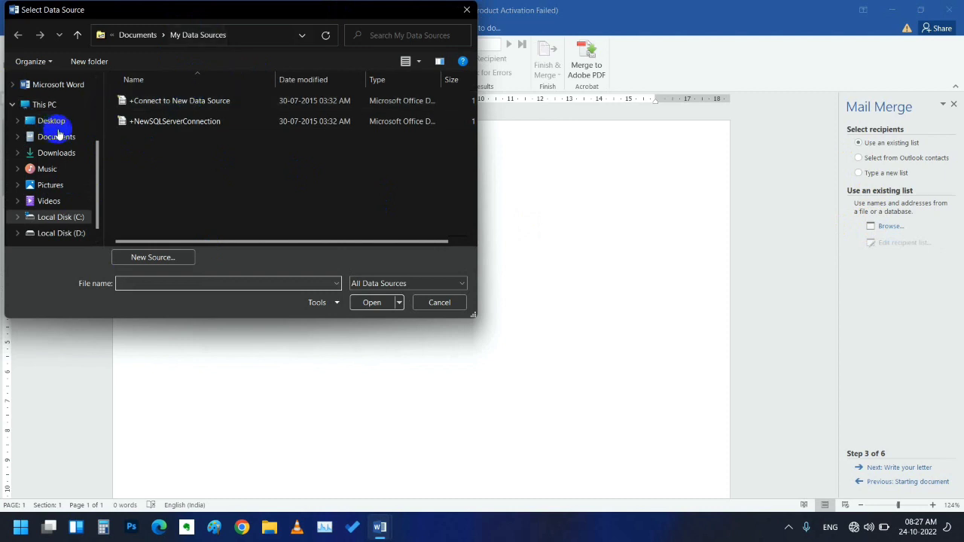
pyautogui.hscroll(1, 120, 146)
pyautogui.hscroll(-1, 174, 177)
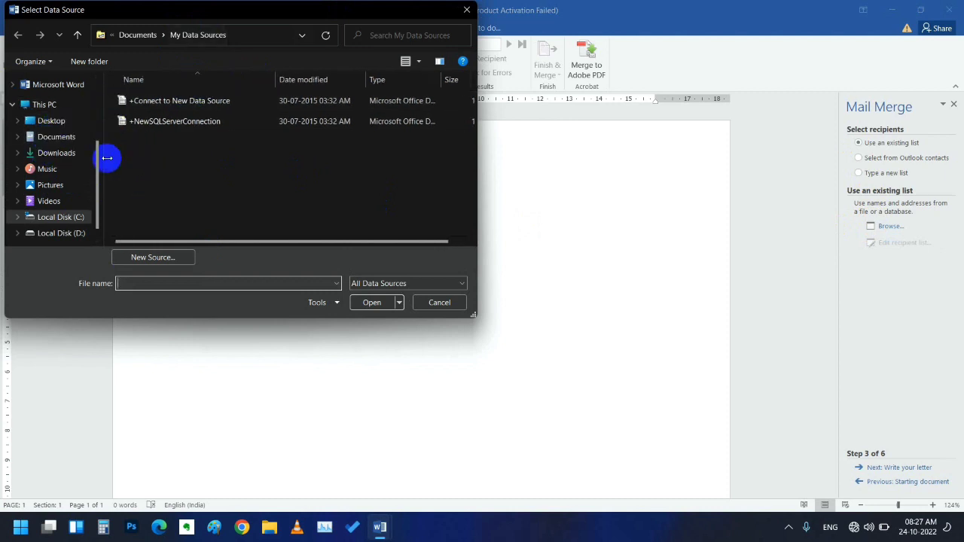
pyautogui.click(65, 122)
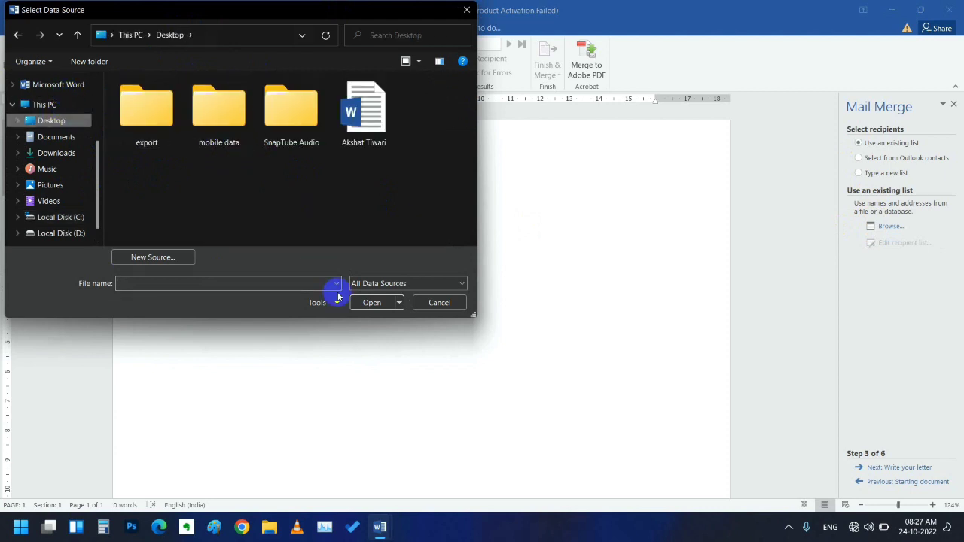
pyautogui.click(428, 302)
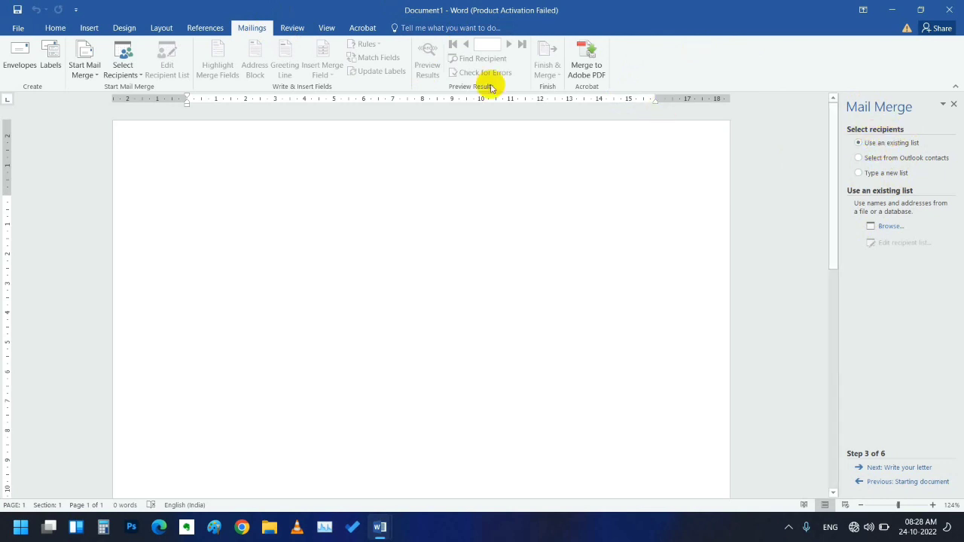
pyautogui.click(131, 75)
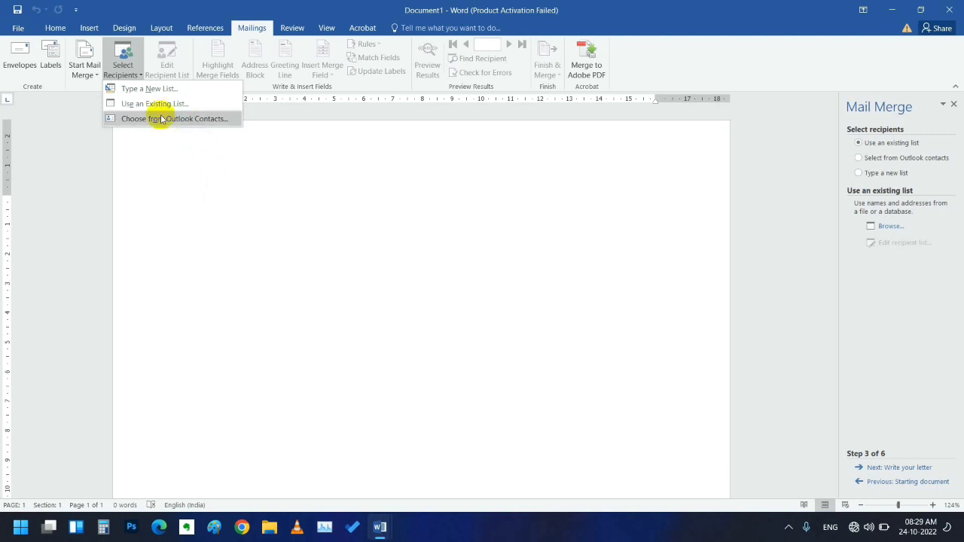
pyautogui.click(126, 57)
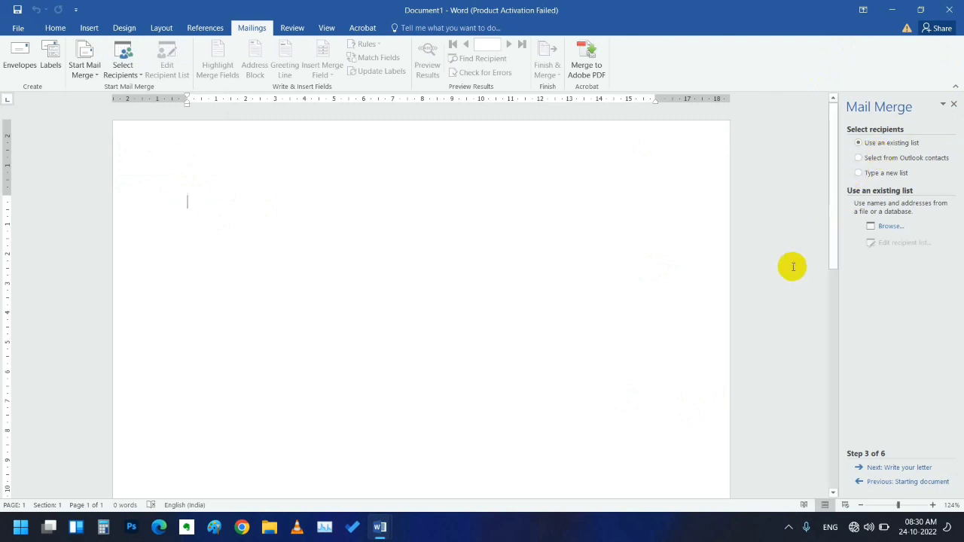
pyautogui.click(890, 226)
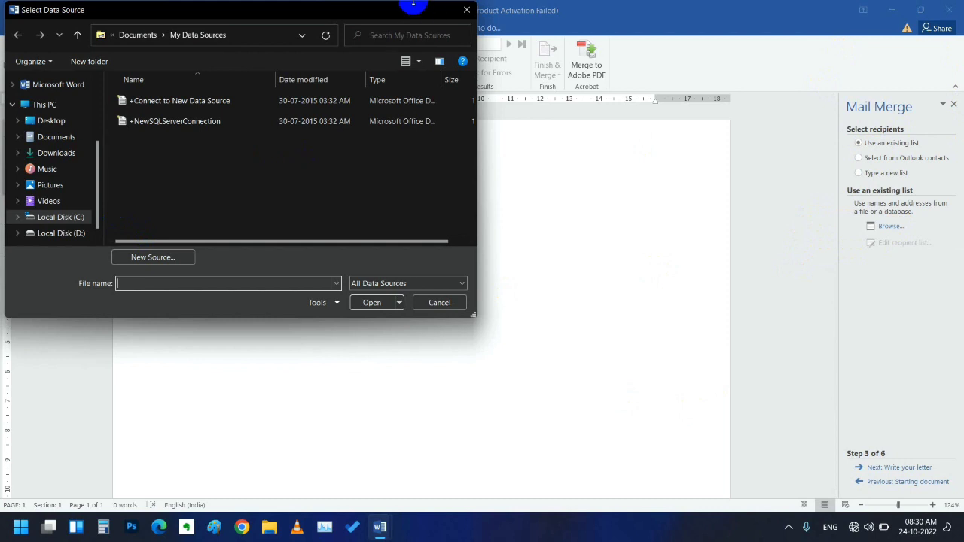
pyautogui.click(468, 10)
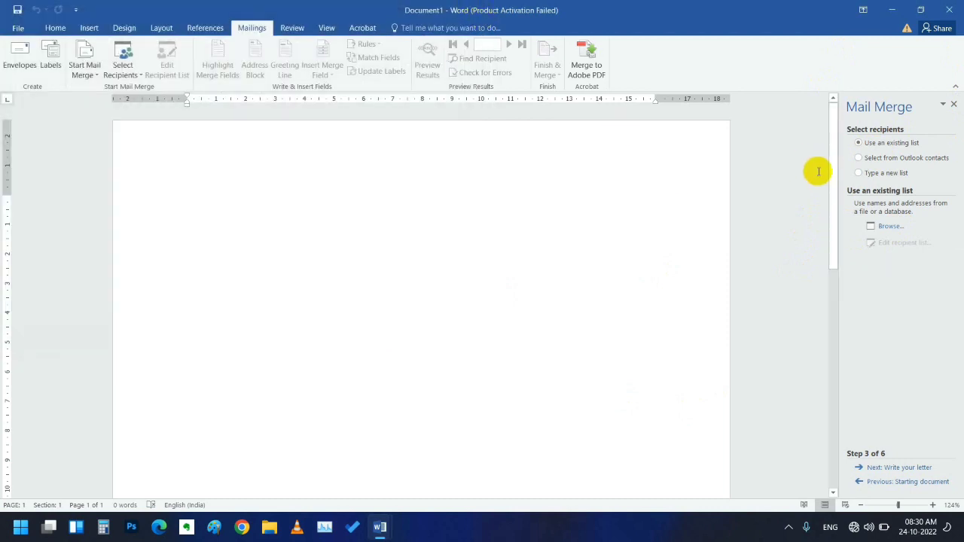
# - Create a typed new list, then reposition and widen the New Address List dialog to show all columns
pyautogui.click(859, 173)
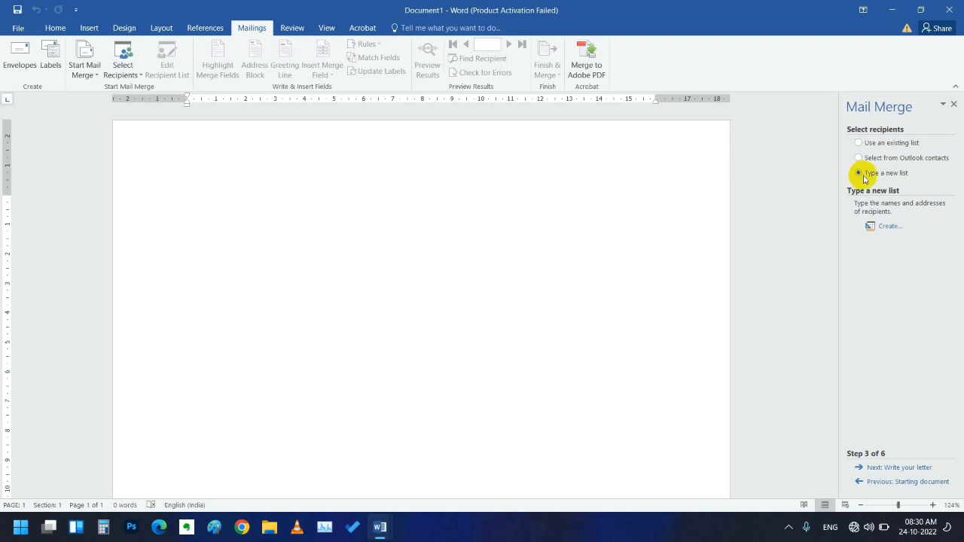
pyautogui.click(887, 227)
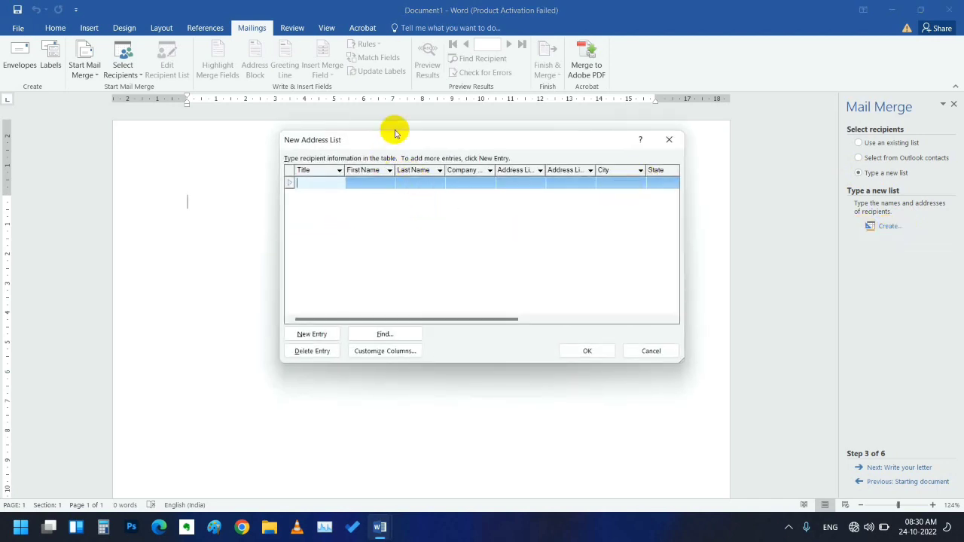
pyautogui.click(418, 140)
pyautogui.moveTo(418, 140); pyautogui.dragTo(297, 144)
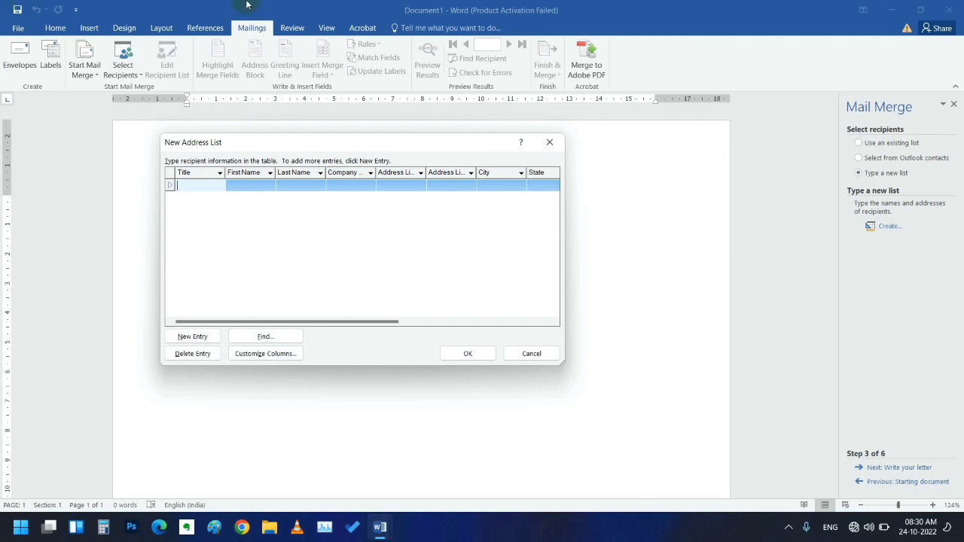
pyautogui.click(564, 227)
pyautogui.moveTo(565, 227); pyautogui.dragTo(867, 214)
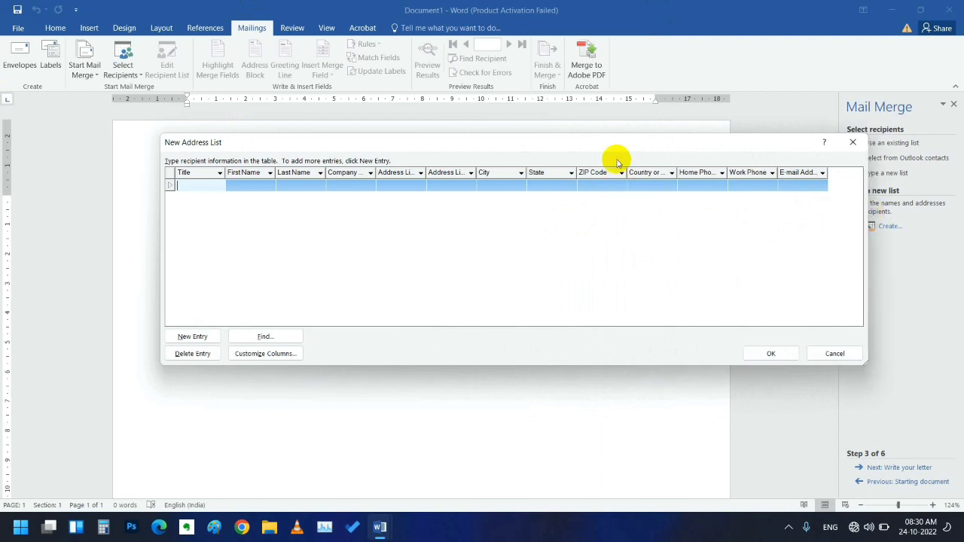
pyautogui.moveTo(606, 145); pyautogui.dragTo(558, 131)
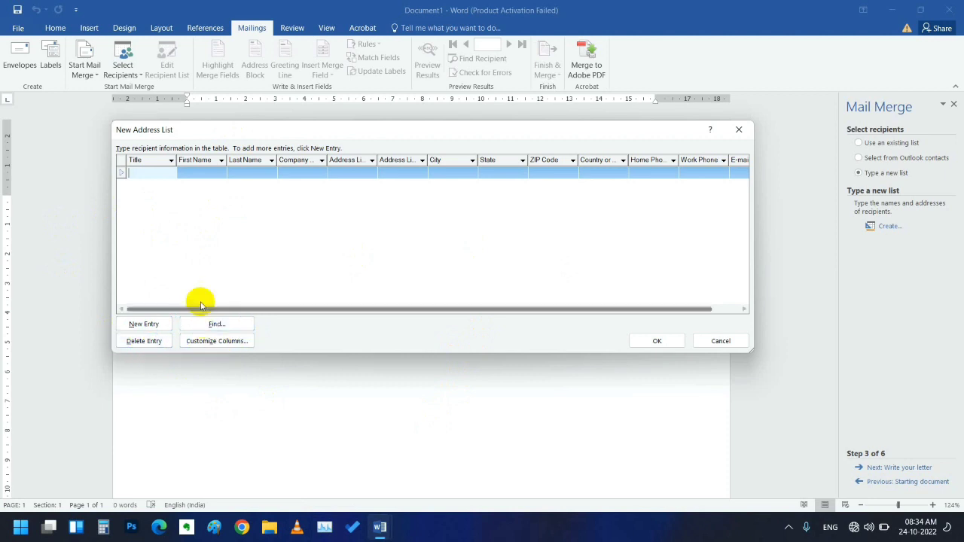
pyautogui.click(150, 326)
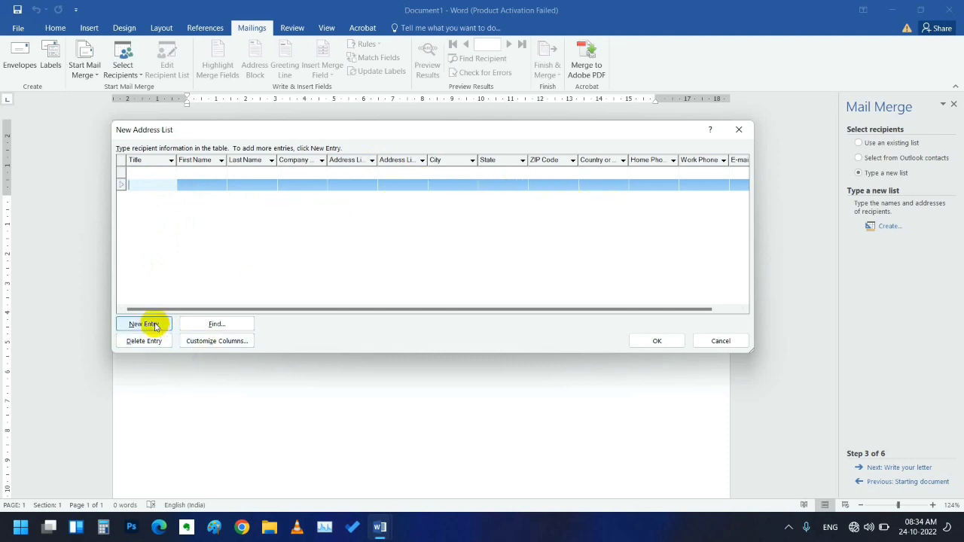
pyautogui.click(174, 182)
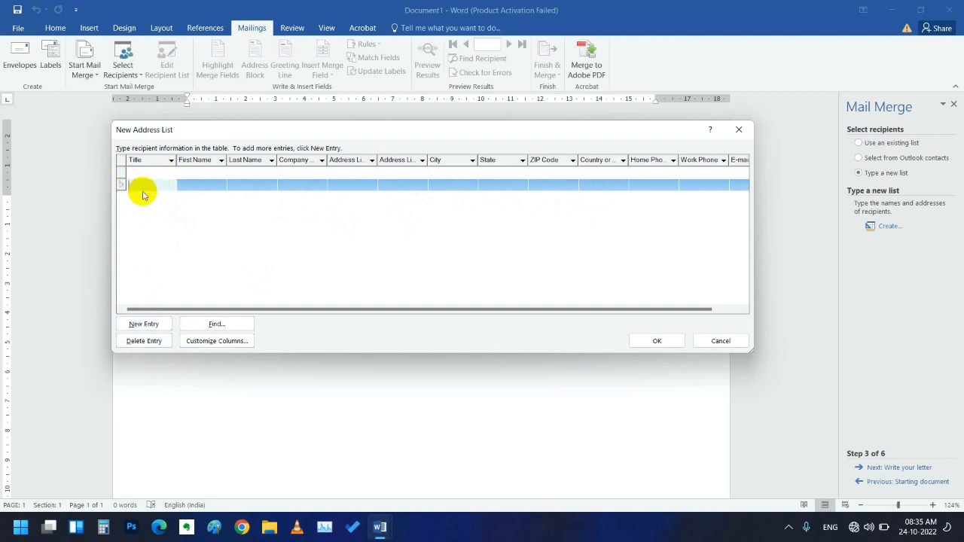
pyautogui.click(150, 160)
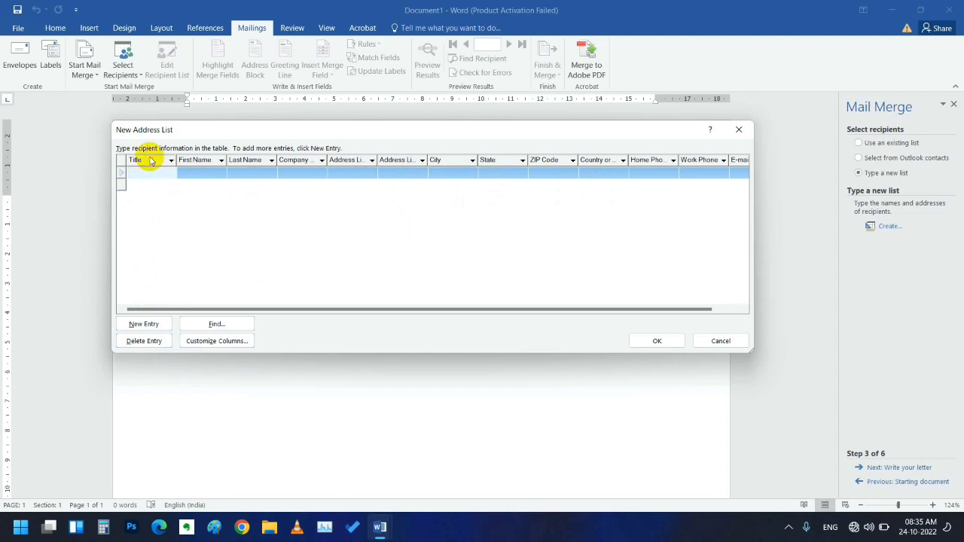
pyautogui.click(143, 189)
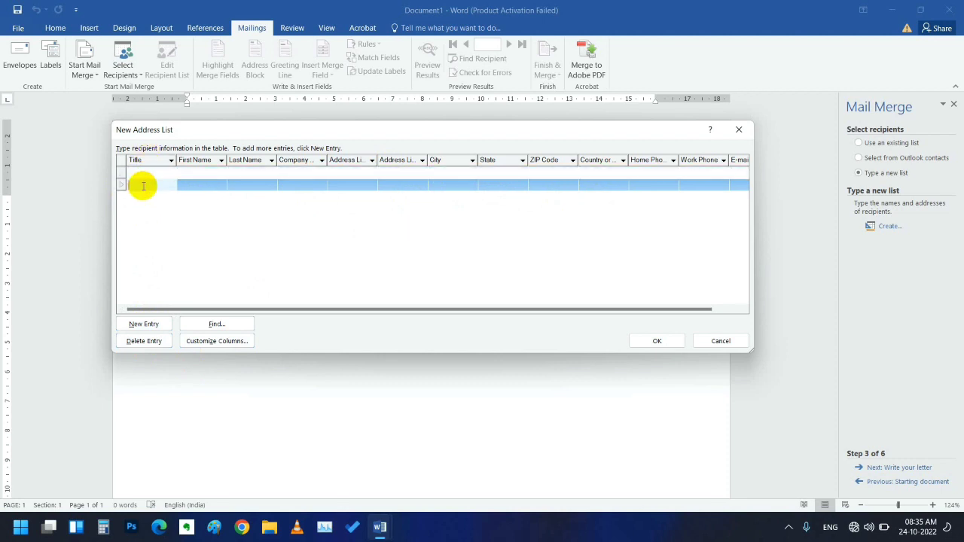
pyautogui.click(144, 342)
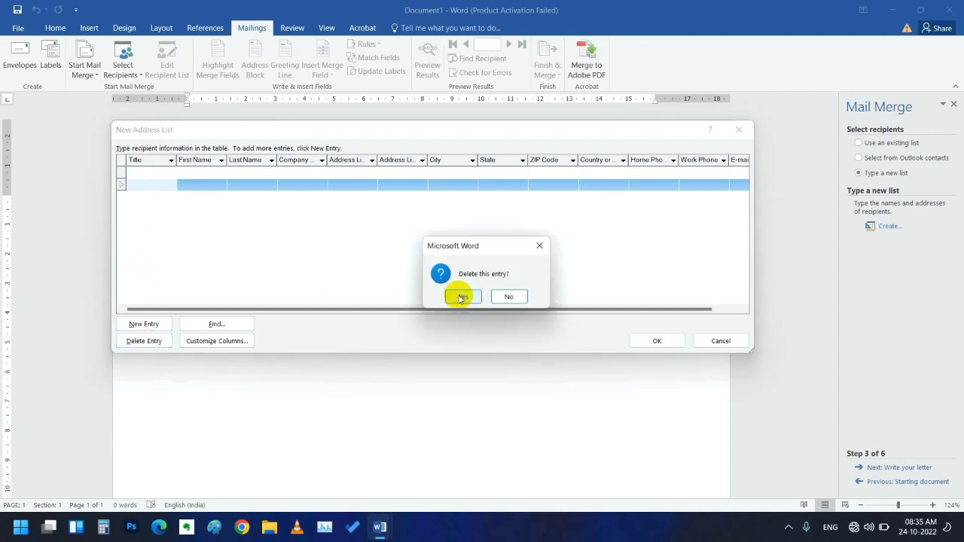
pyautogui.click(462, 297)
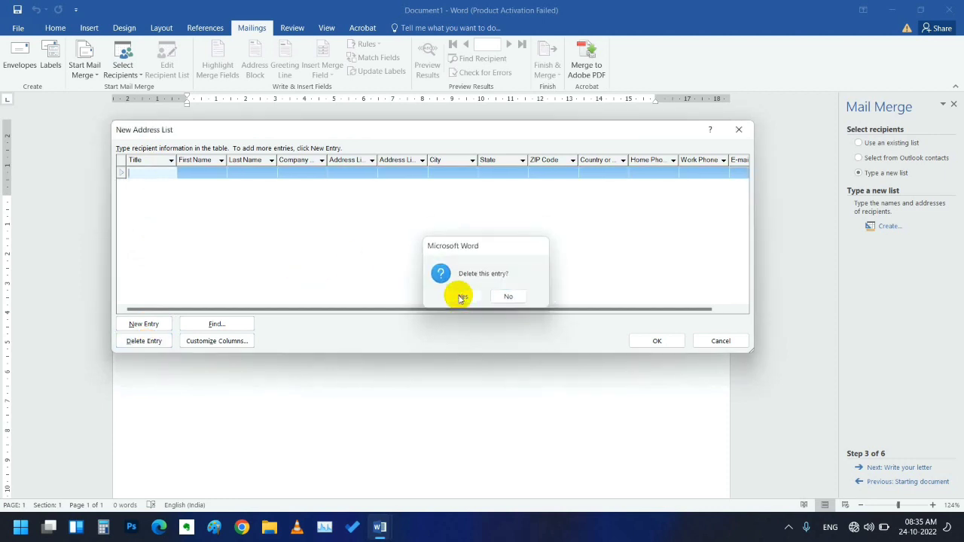
pyautogui.click(143, 176)
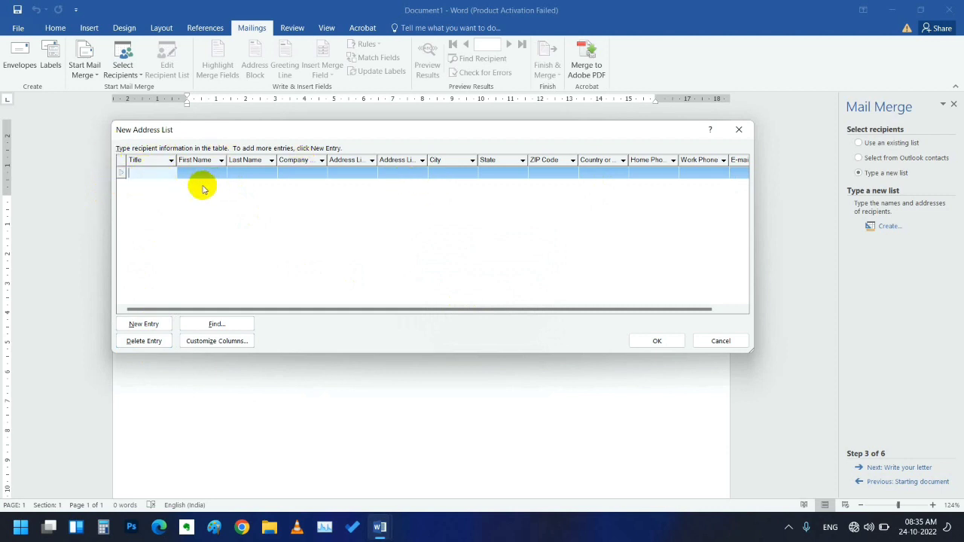
pyautogui.click(217, 324)
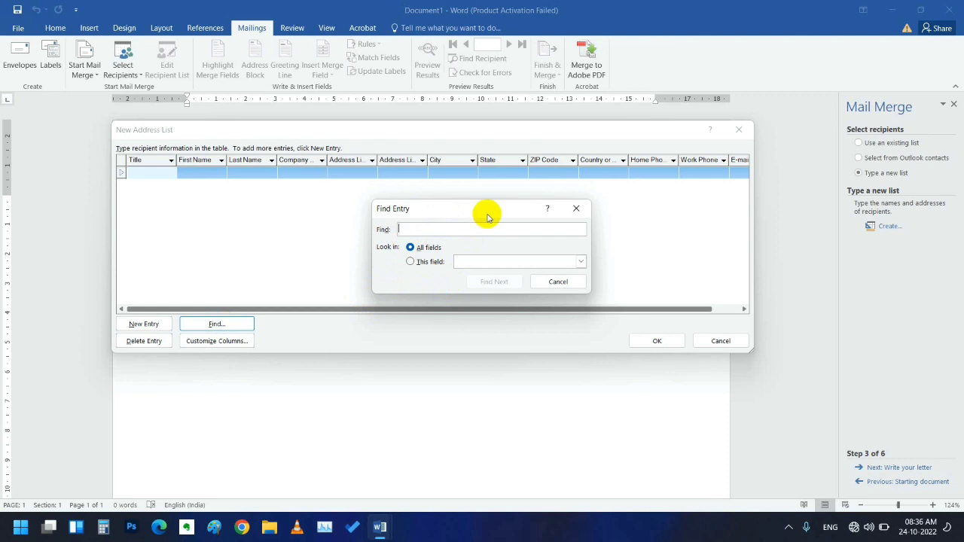
pyautogui.click(582, 208)
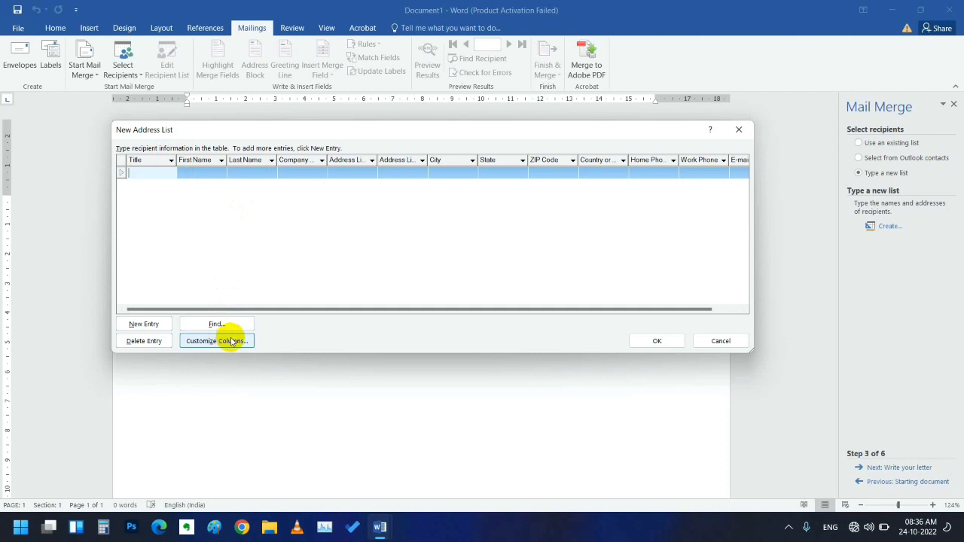
# - Open Customize Columns from the New Address List dialog
pyautogui.click(232, 340)
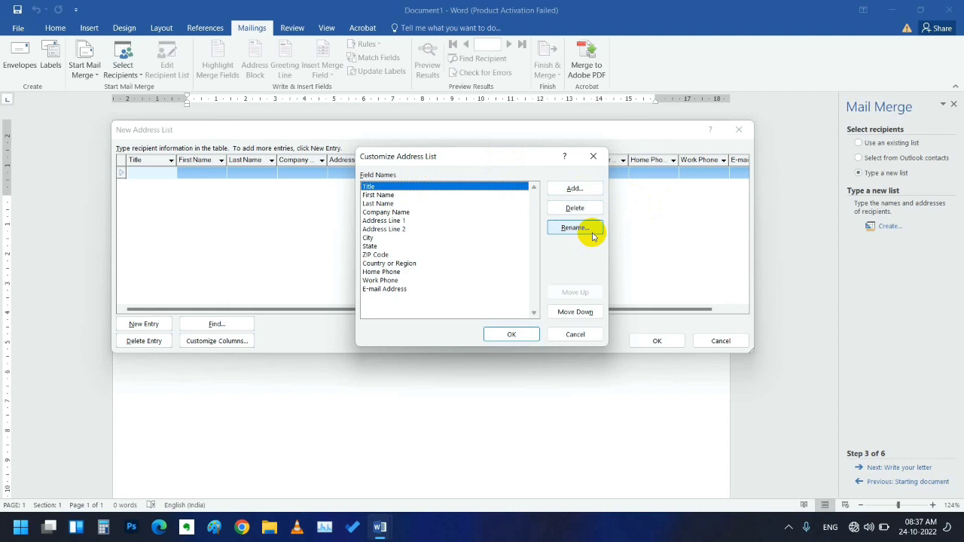
pyautogui.click(382, 238)
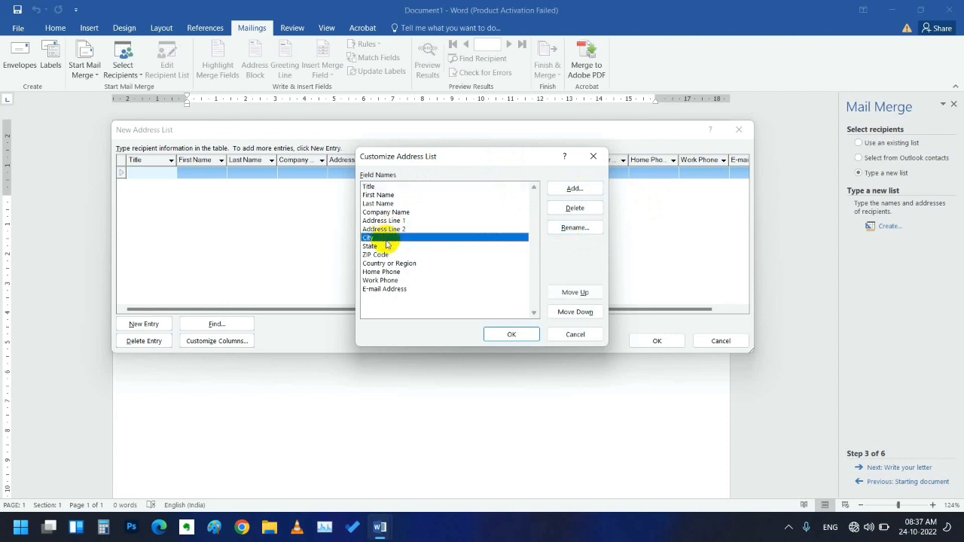
pyautogui.click(382, 255)
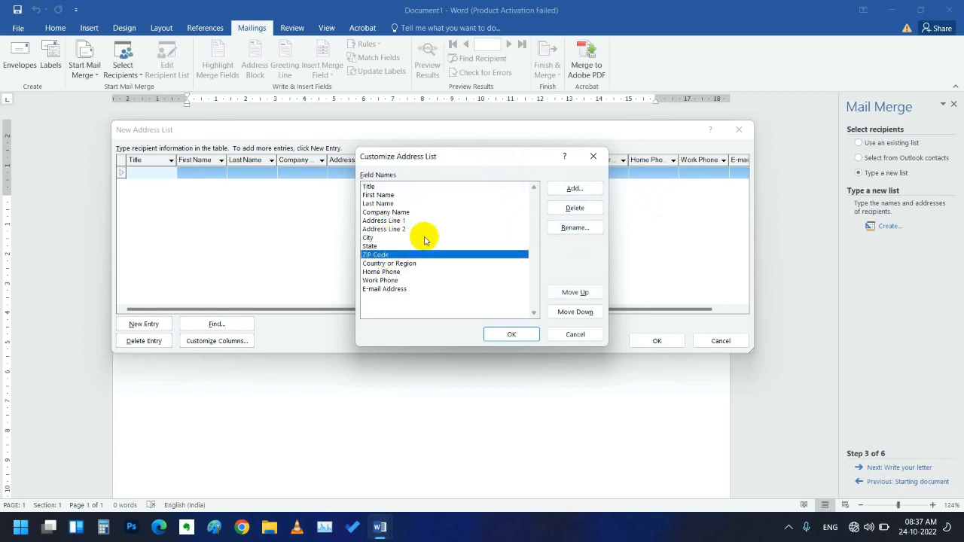
pyautogui.click(368, 186)
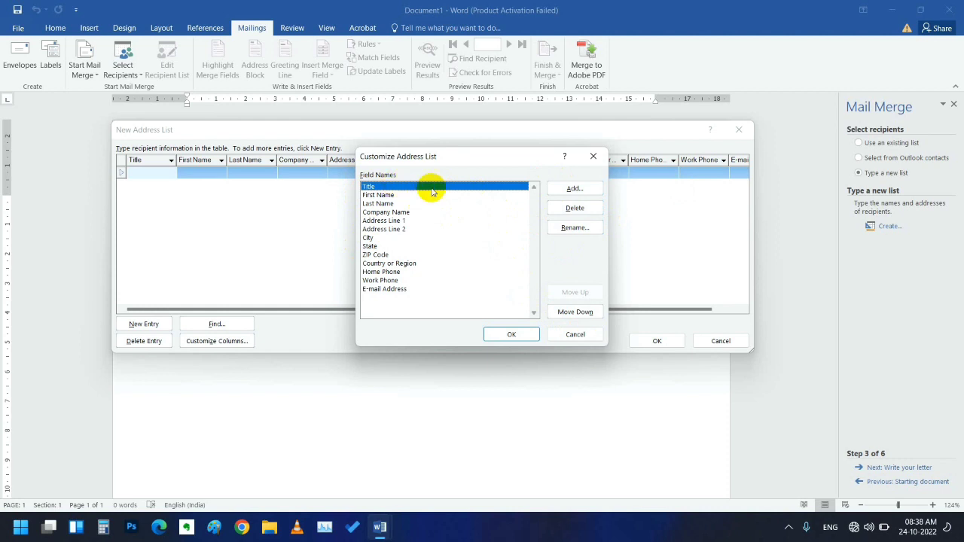
# - Delete the Title, ZIP Code, Work Phone and Address Line 2 fields, confirming each, then select Country or Region
pyautogui.click(565, 208)
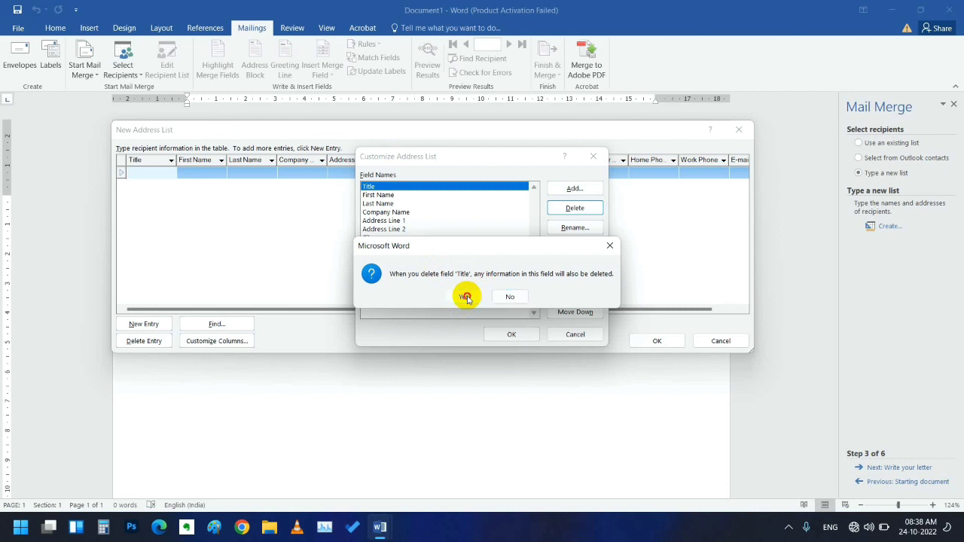
pyautogui.click(465, 300)
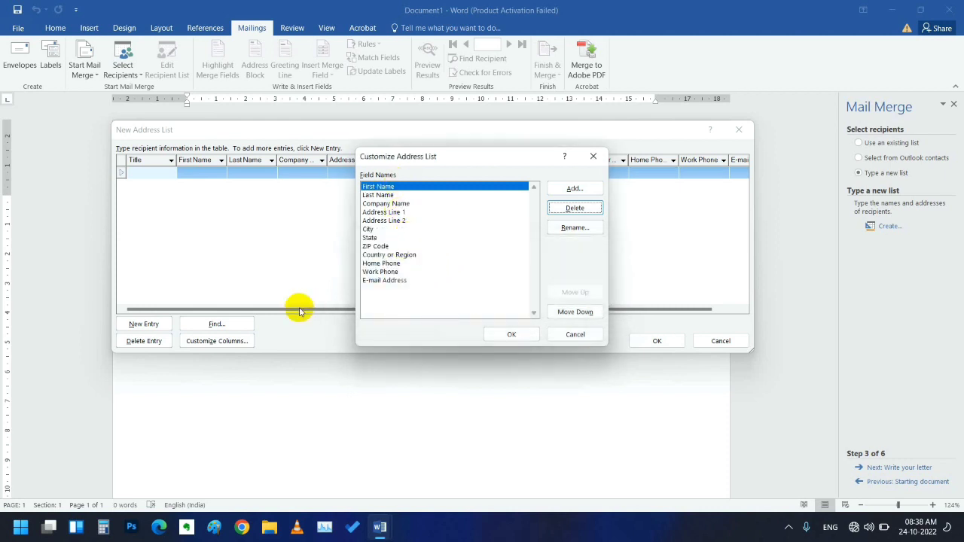
pyautogui.click(379, 247)
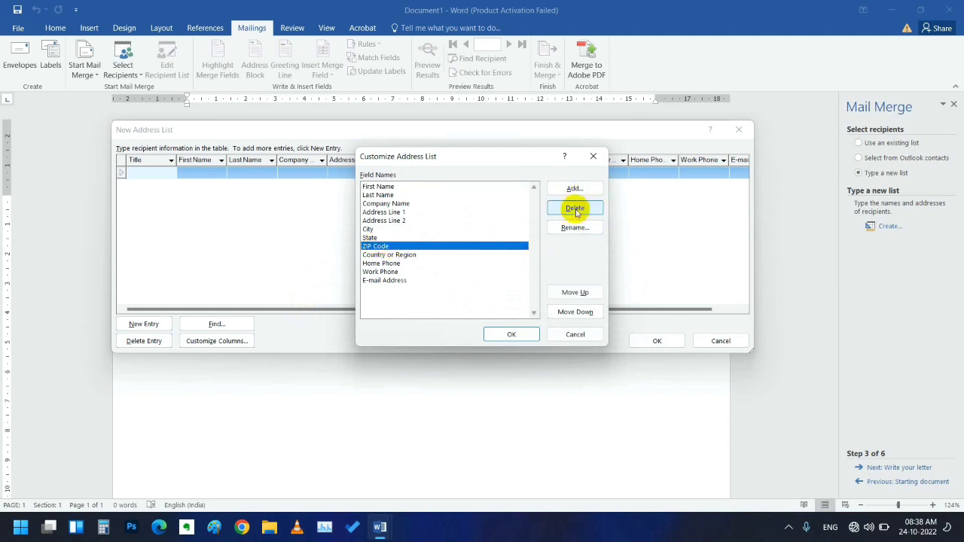
pyautogui.click(576, 210)
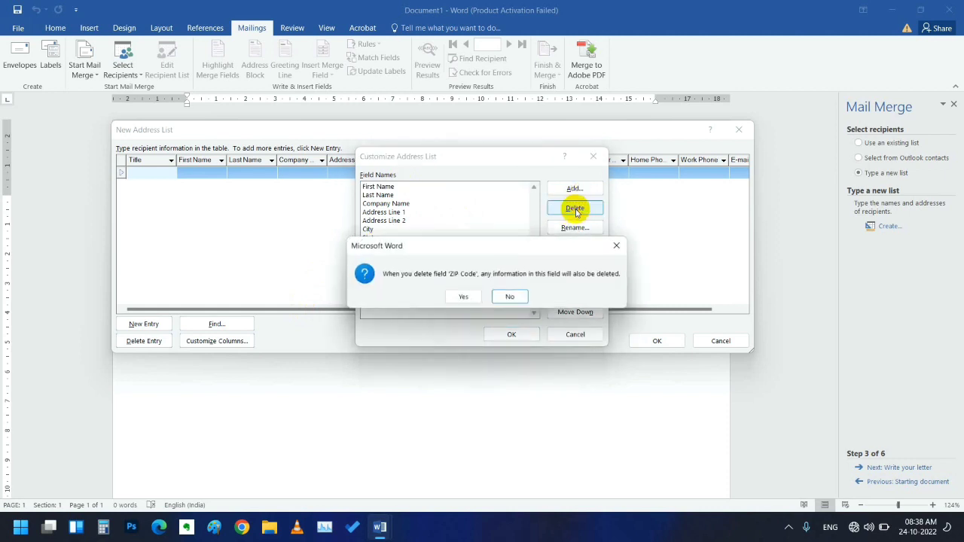
pyautogui.click(468, 298)
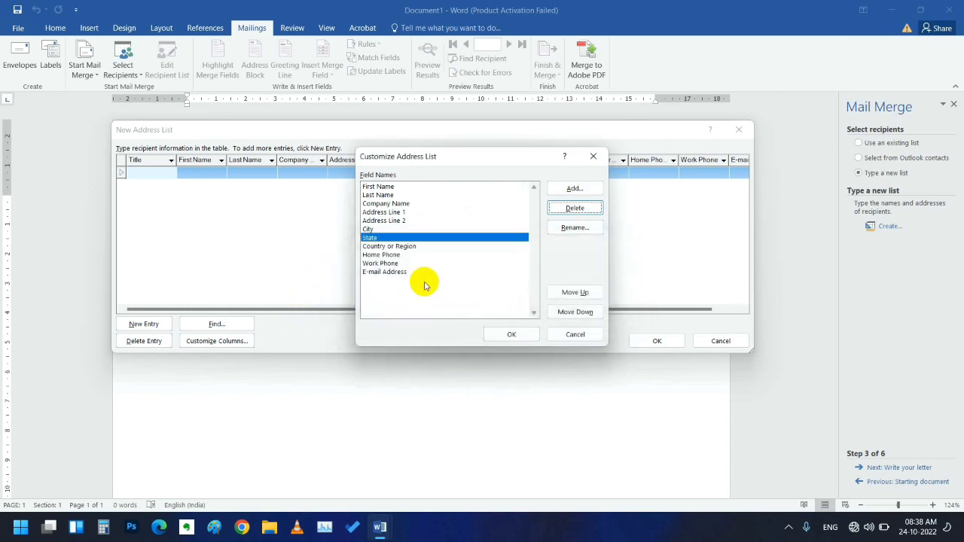
pyautogui.click(384, 263)
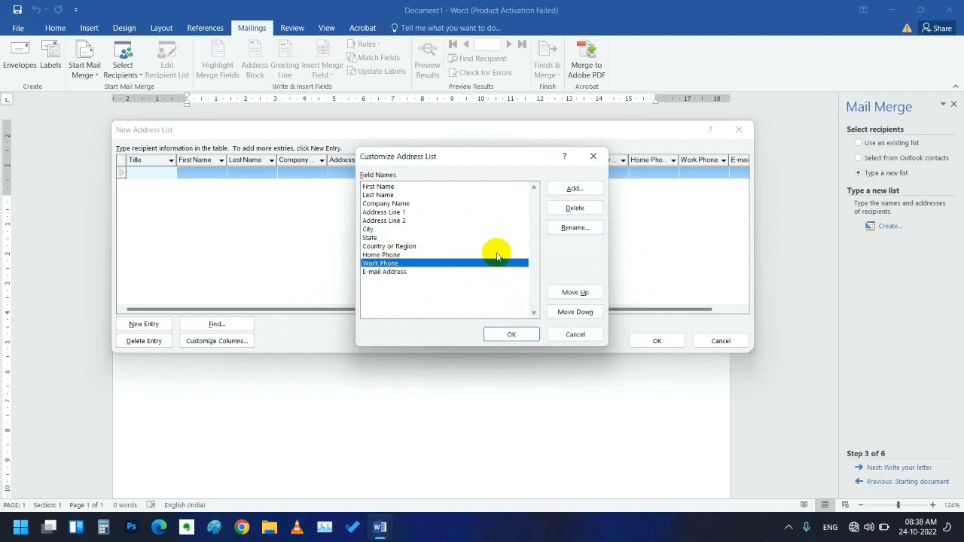
pyautogui.click(572, 208)
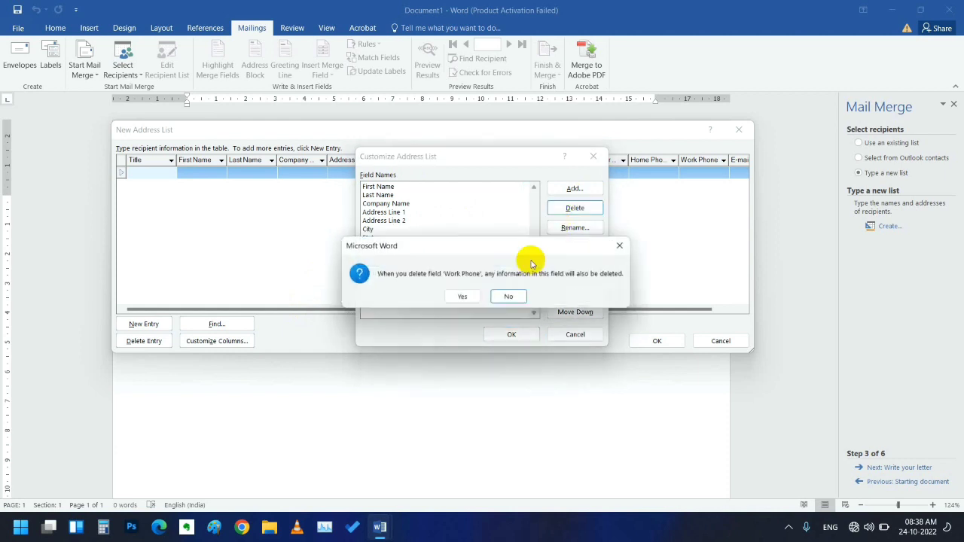
pyautogui.click(459, 295)
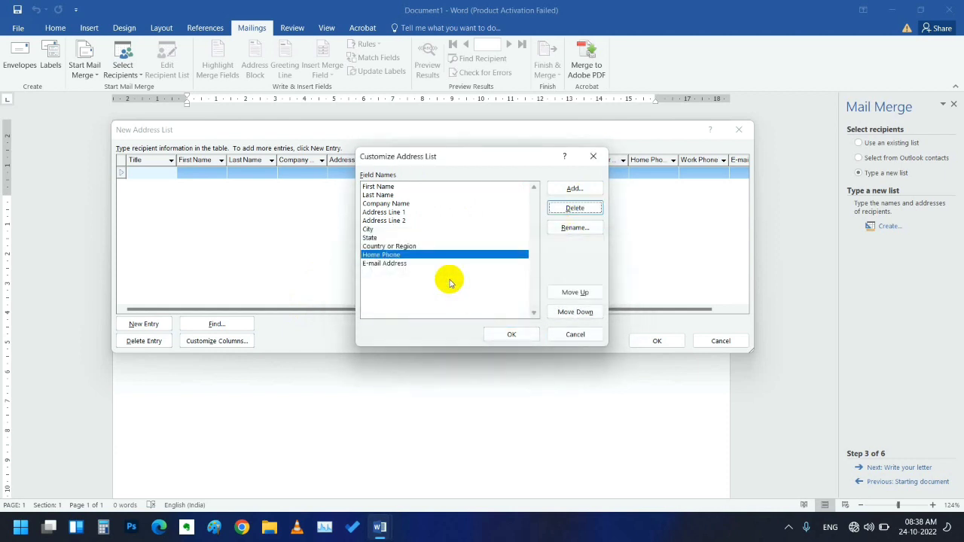
pyautogui.click(402, 220)
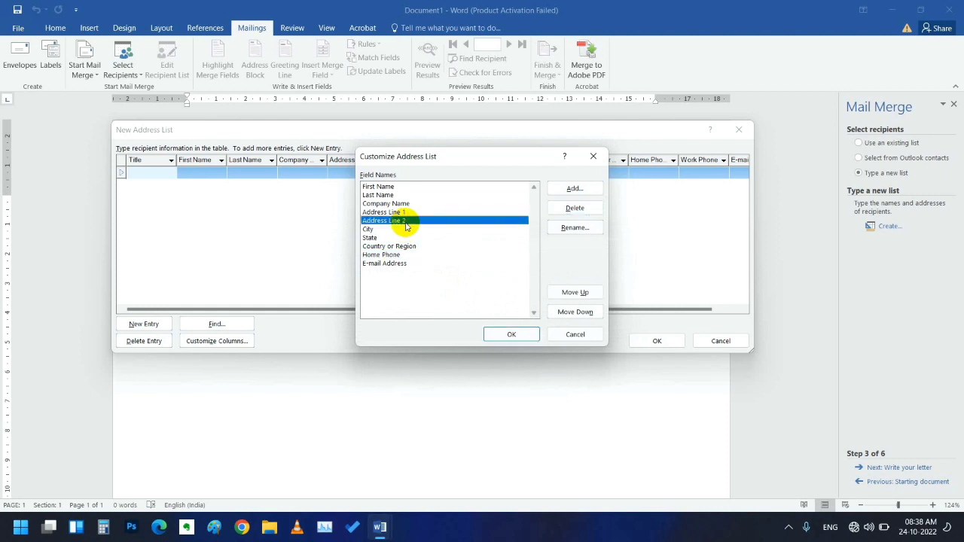
pyautogui.click(582, 210)
pyautogui.click(465, 294)
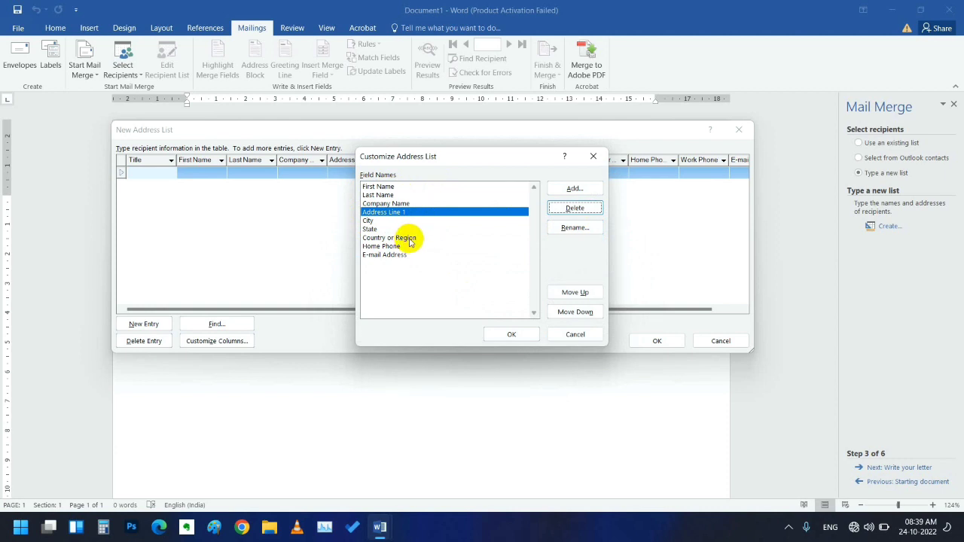
pyautogui.click(410, 240)
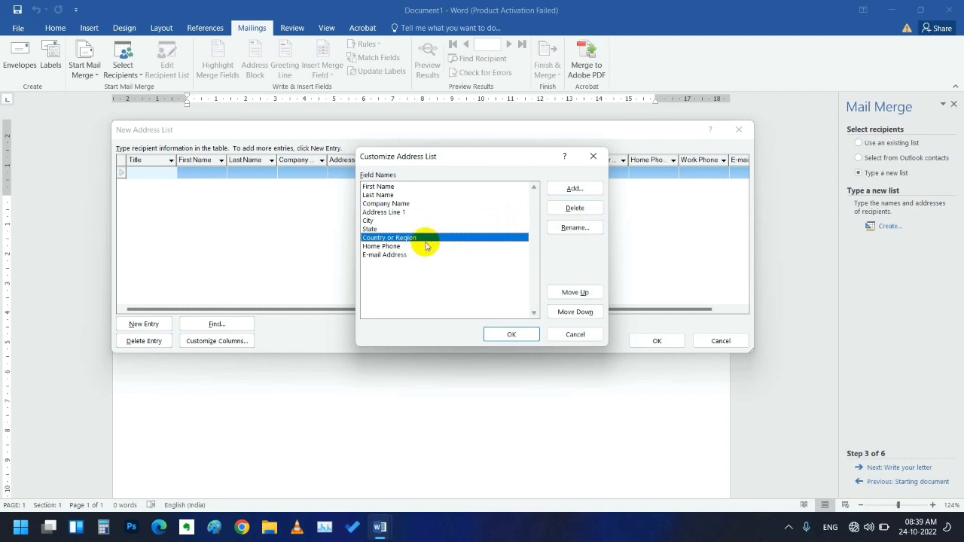
# - Shorten the 'Country or Region' field name to 'Country' and confirm the rename
pyautogui.click(572, 226)
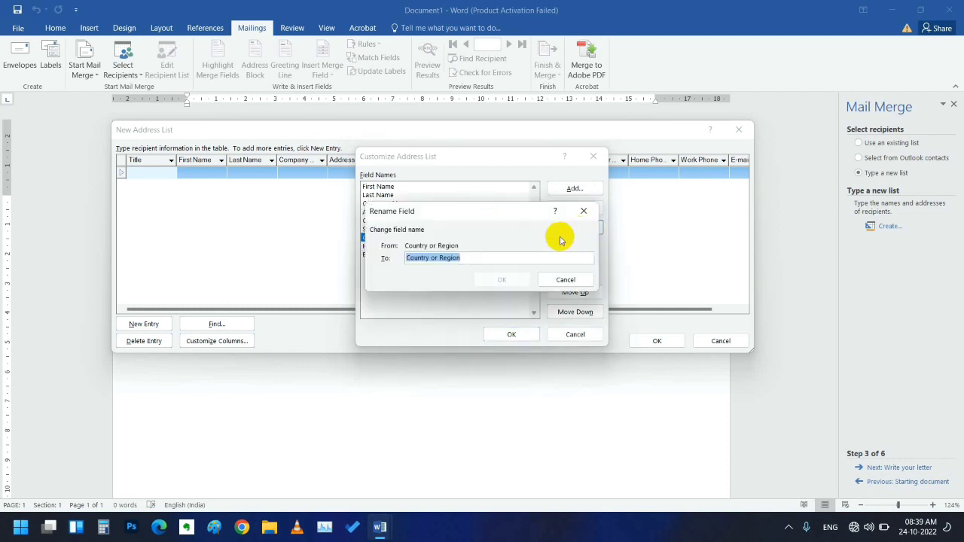
pyautogui.click(493, 256)
pyautogui.press('BackSpace')
pyautogui.press('BackSpace')
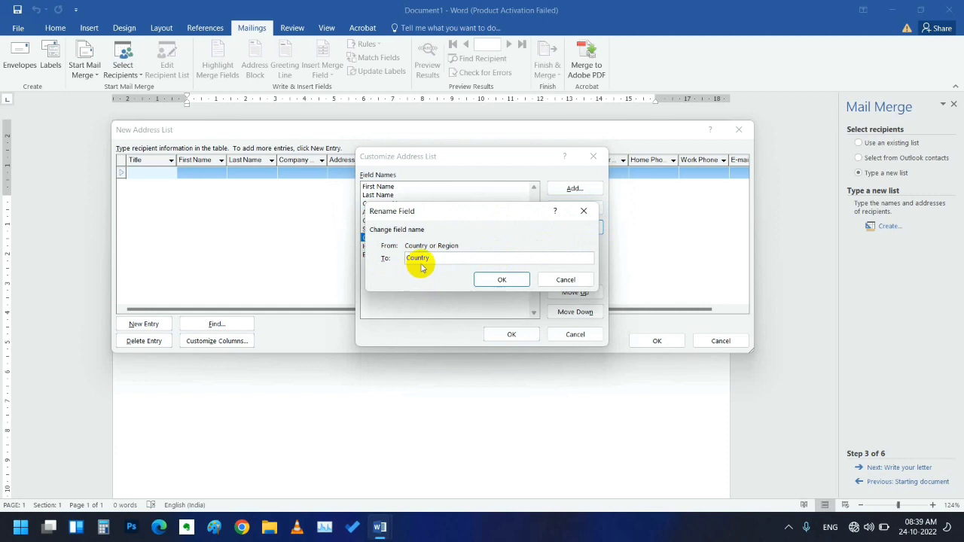
pyautogui.click(488, 281)
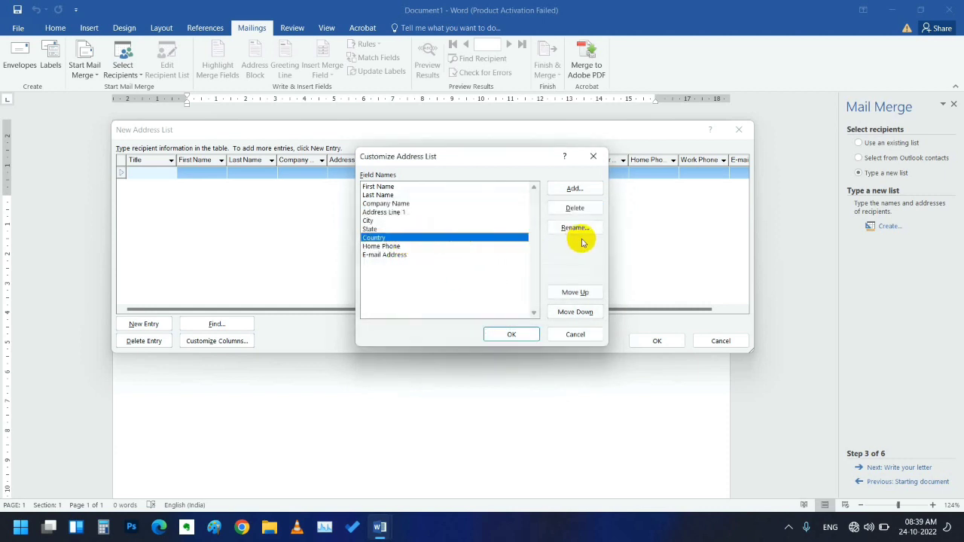
# - Add a field named 'sr no', removing the period after Word rejects 'sr no.'
pyautogui.click(582, 192)
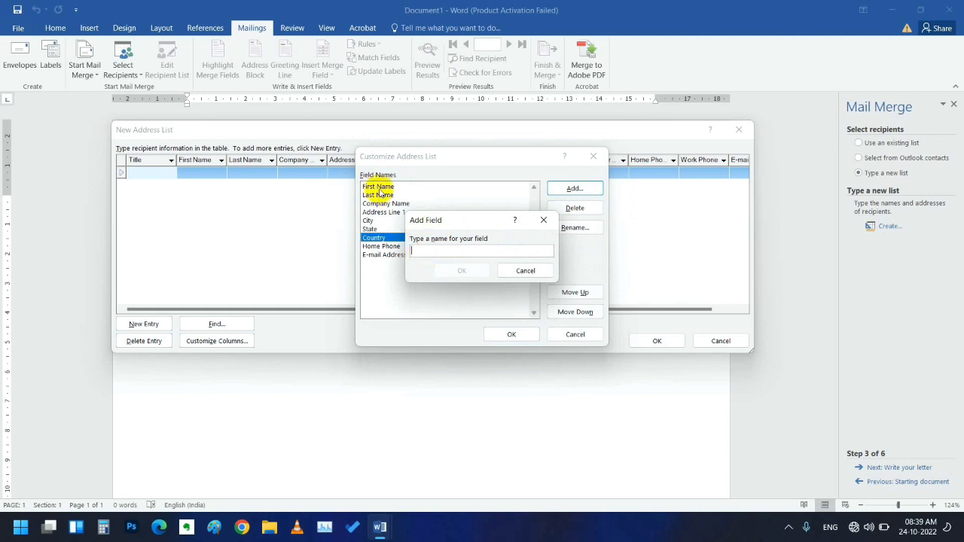
pyautogui.write('sr')
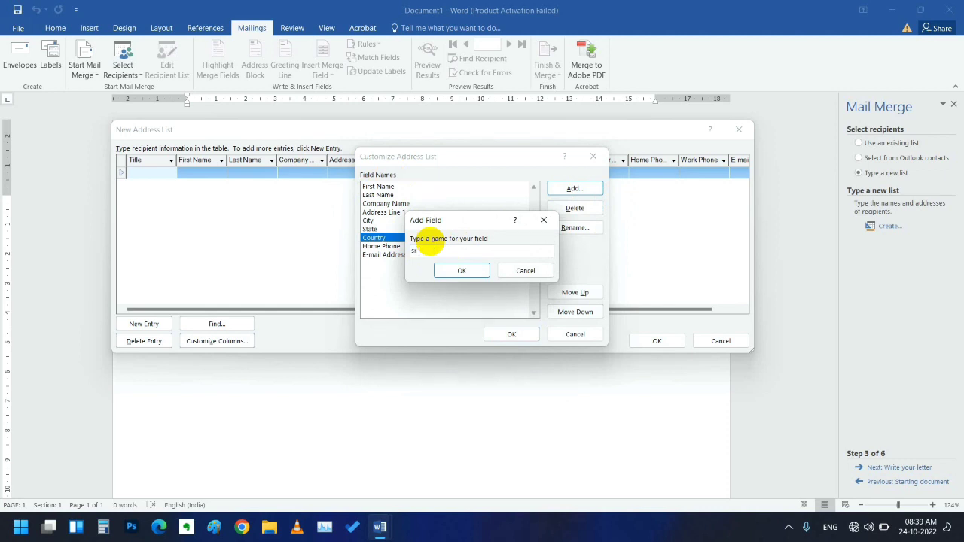
pyautogui.write(' no.')
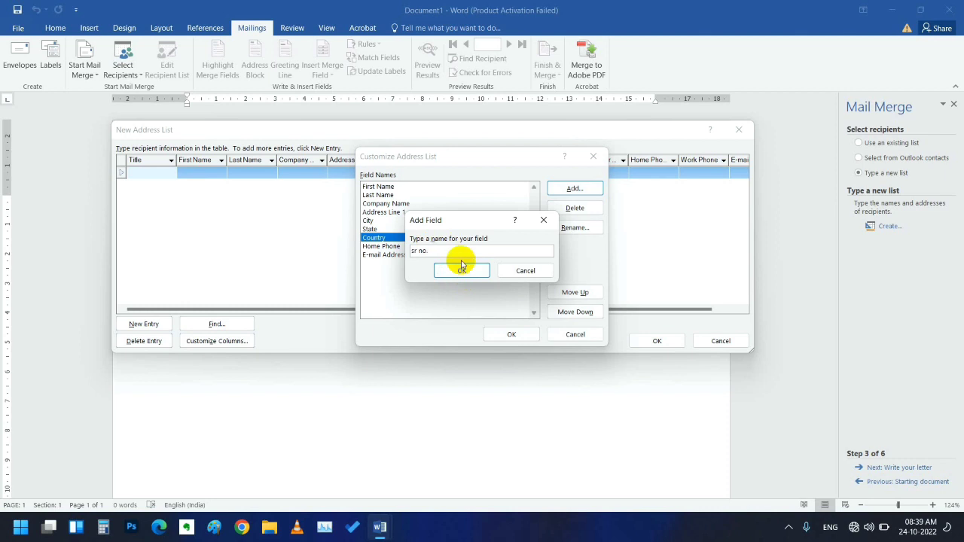
pyautogui.click(466, 268)
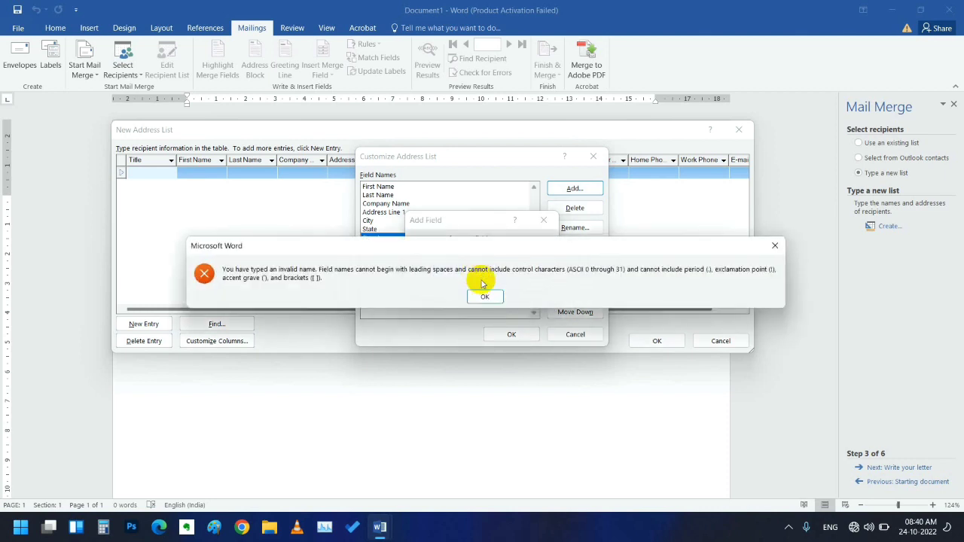
pyautogui.click(484, 296)
pyautogui.click(446, 249)
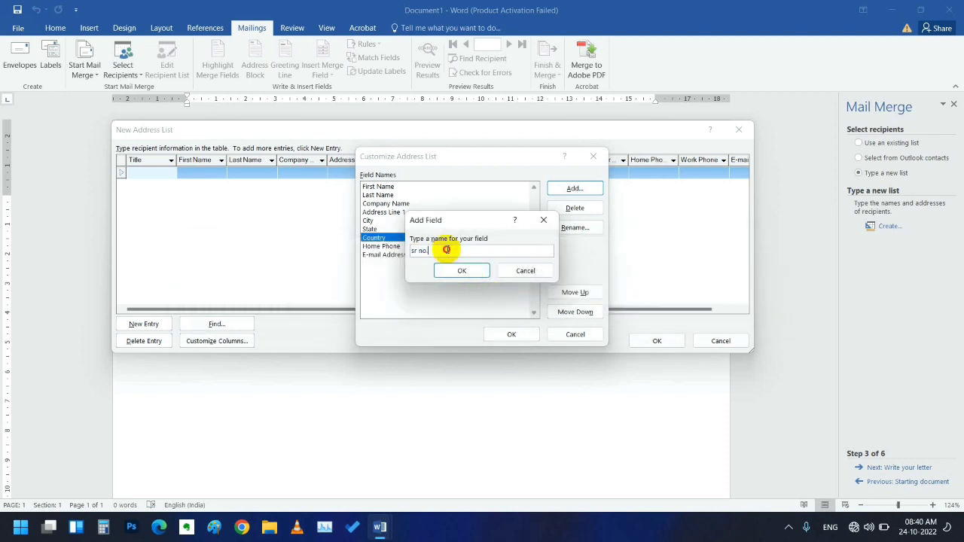
pyautogui.press('BackSpace')
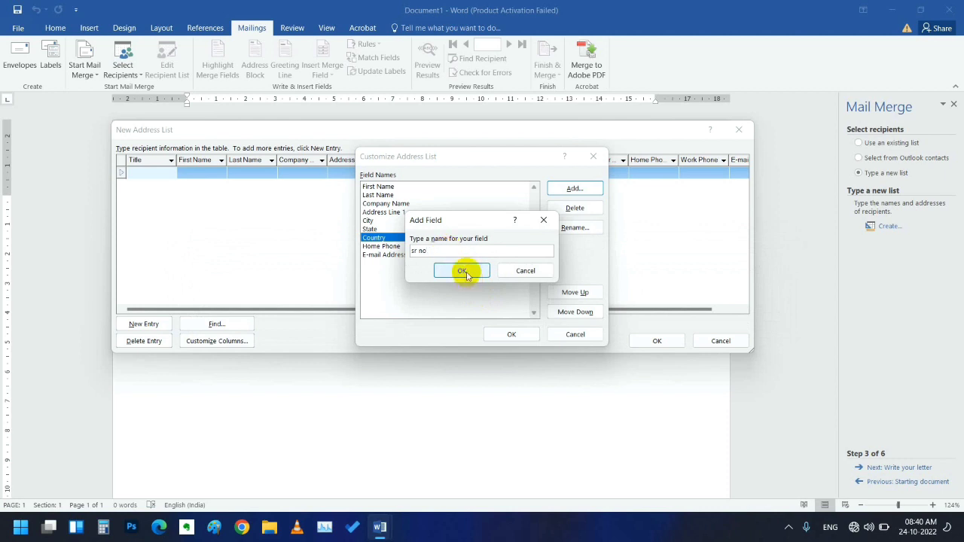
pyautogui.click(460, 271)
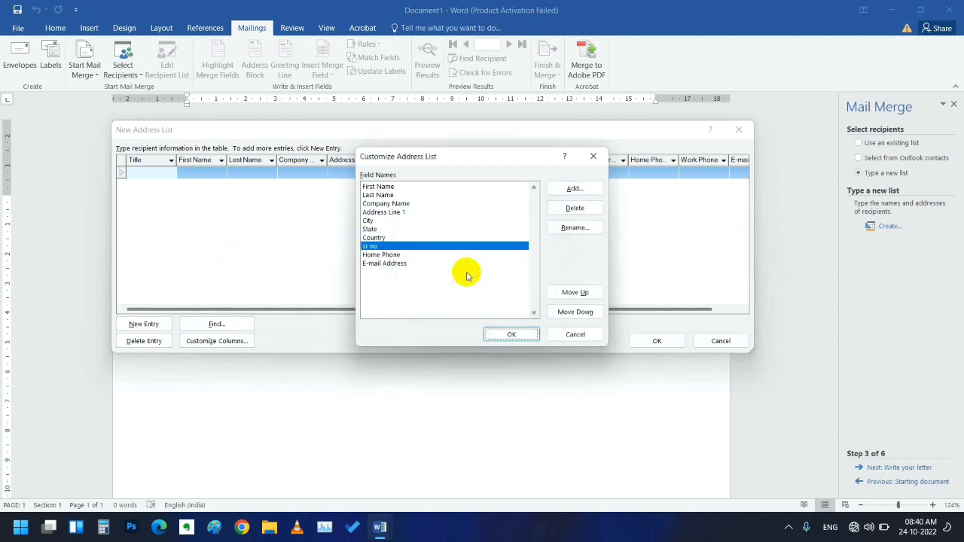
pyautogui.click(405, 249)
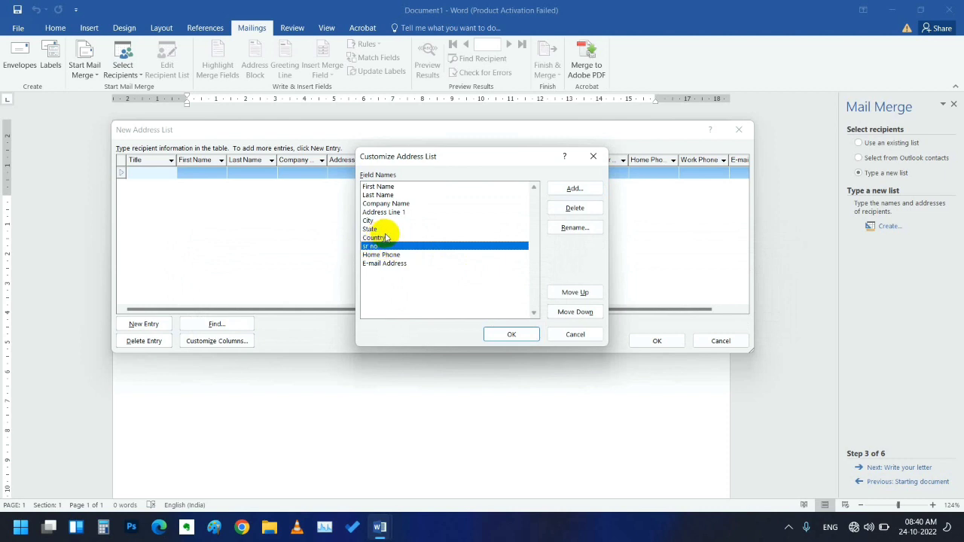
# - Delete the sr no field and re-add it right after First Name
pyautogui.click(571, 217)
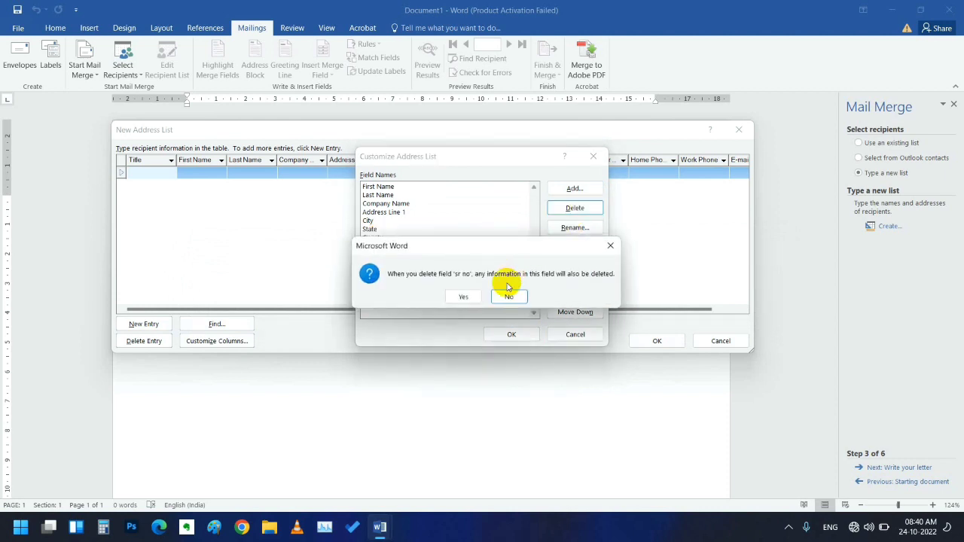
pyautogui.click(476, 295)
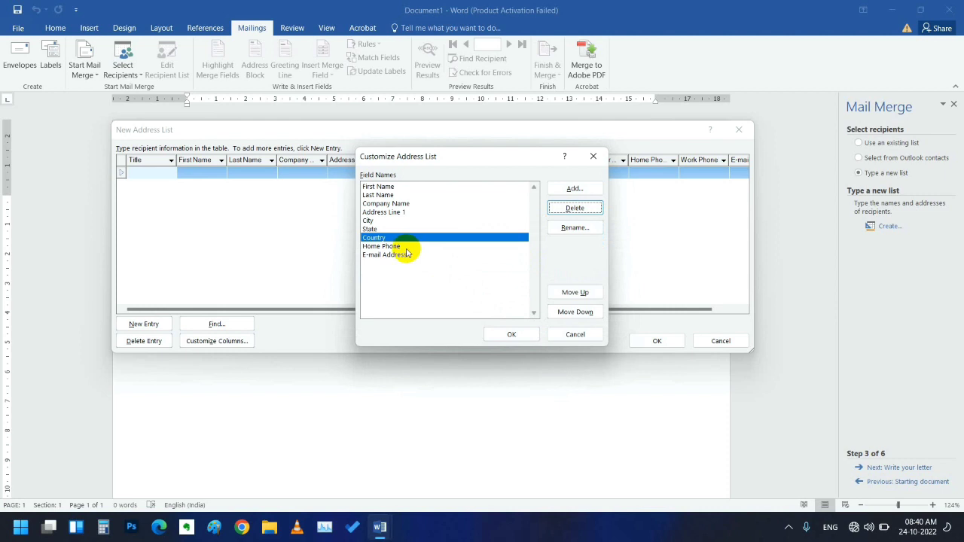
pyautogui.click(382, 186)
pyautogui.click(556, 187)
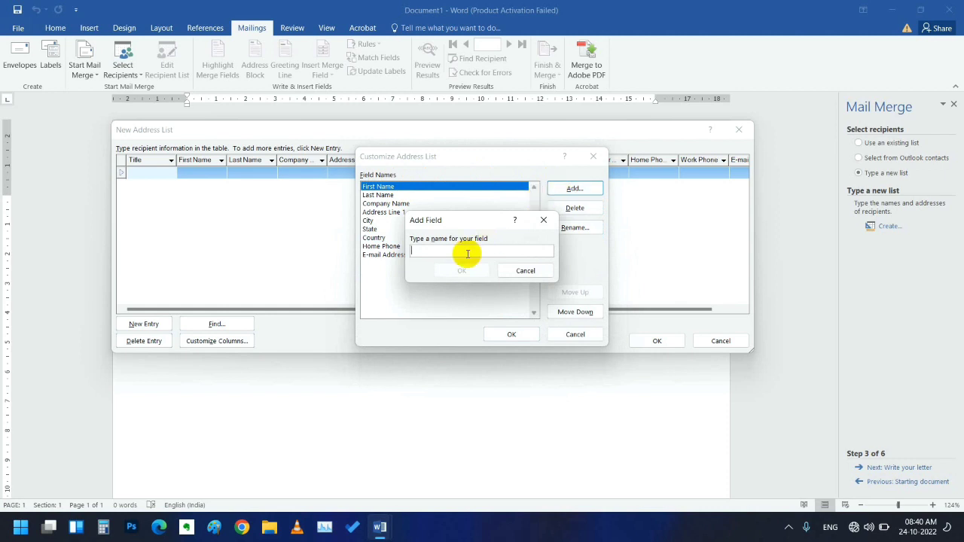
pyautogui.write('sr no')
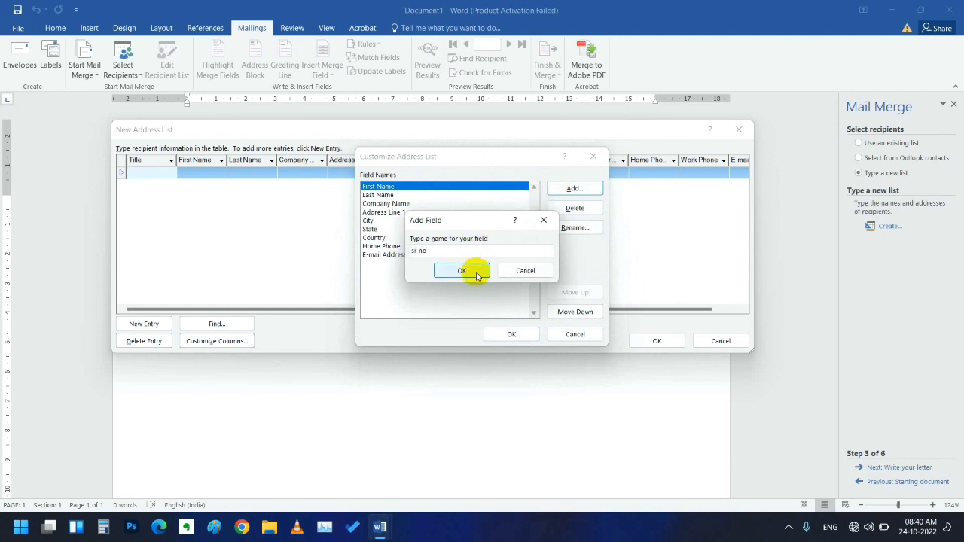
pyautogui.click(472, 270)
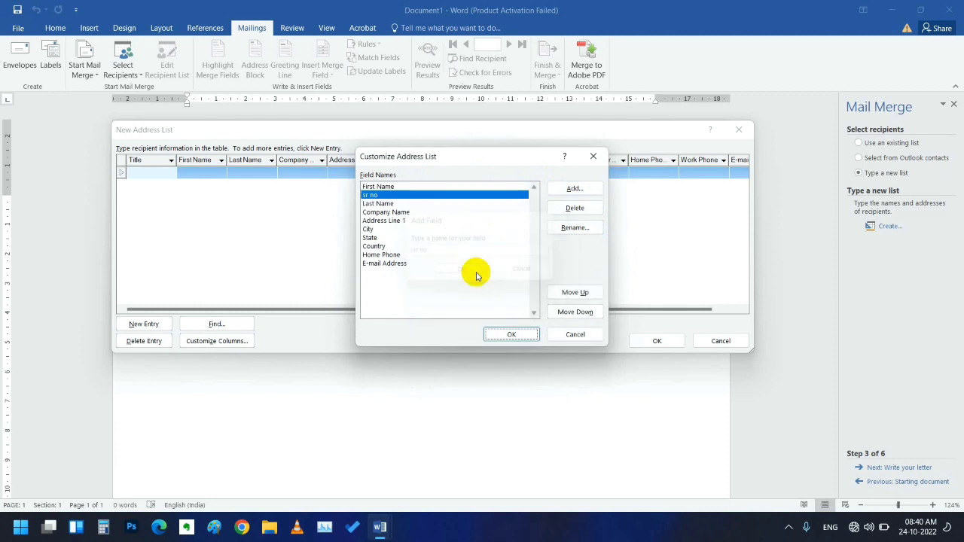
# - Move First Name down so sr no becomes the first field
pyautogui.click(392, 187)
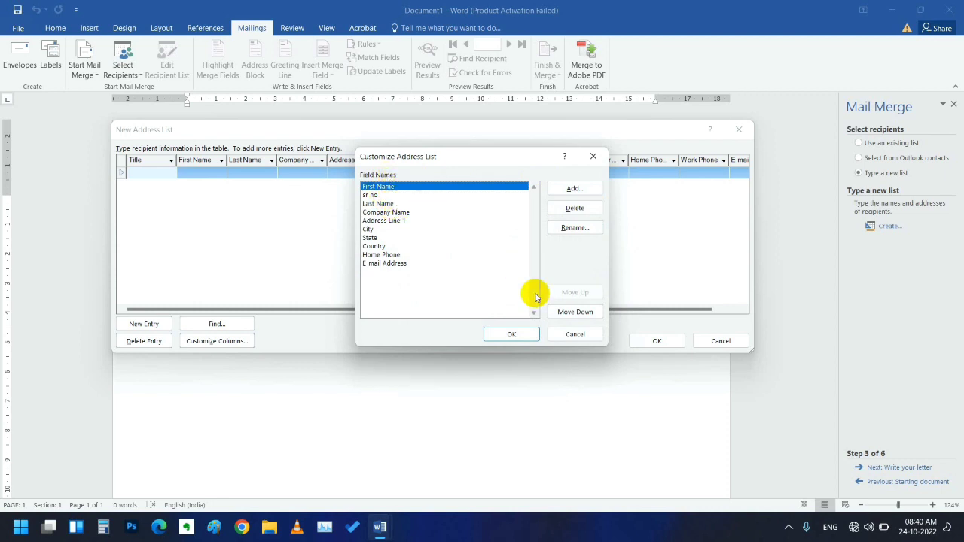
pyautogui.click(549, 313)
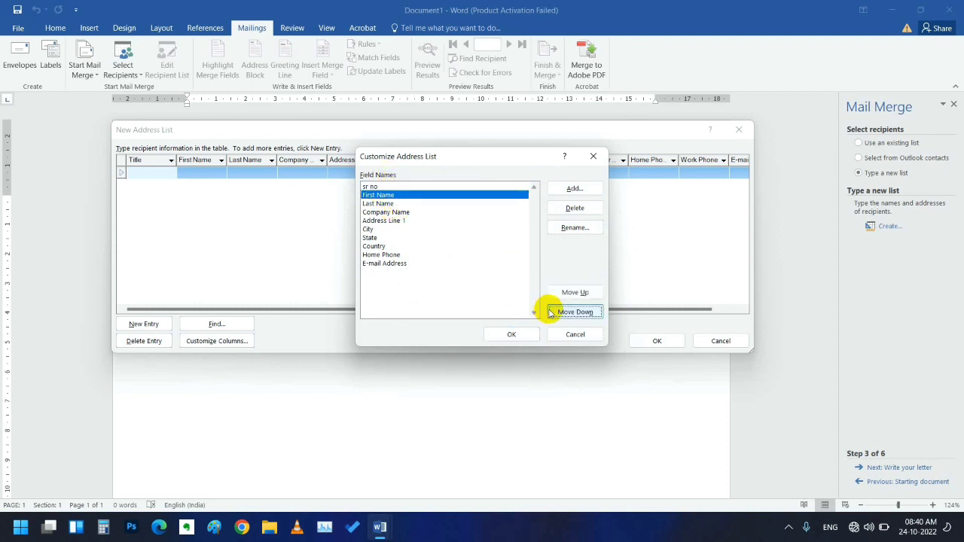
pyautogui.click(375, 187)
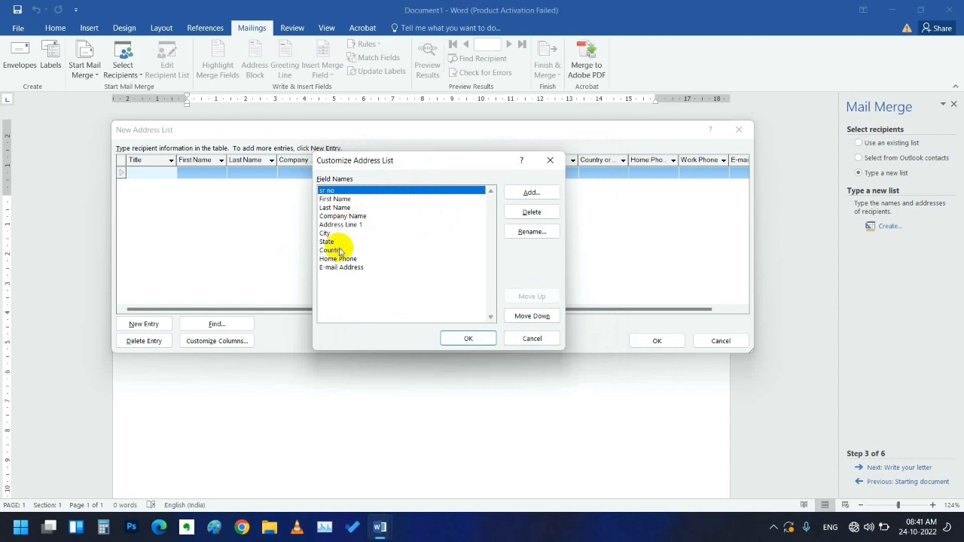
pyautogui.click(337, 250)
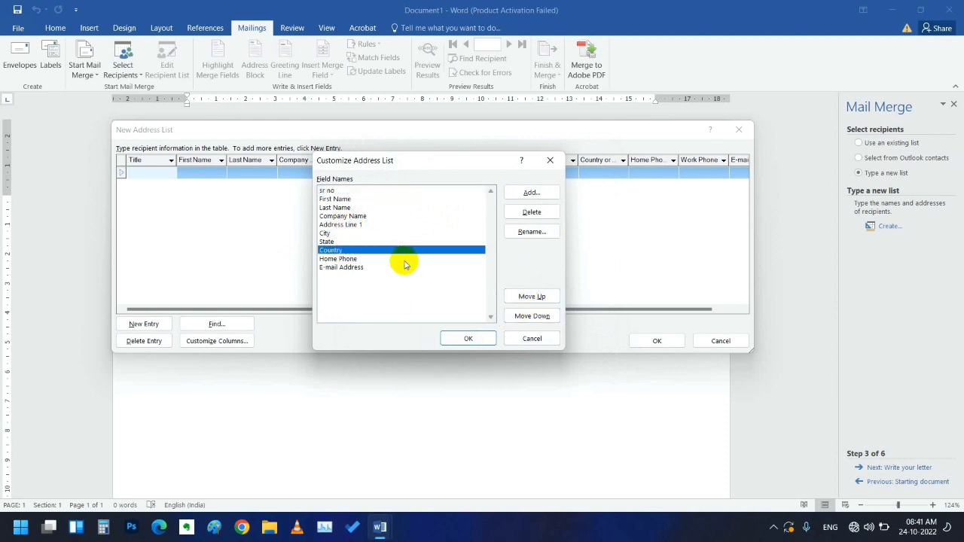
# - Rename the Country field to Date
pyautogui.click(532, 232)
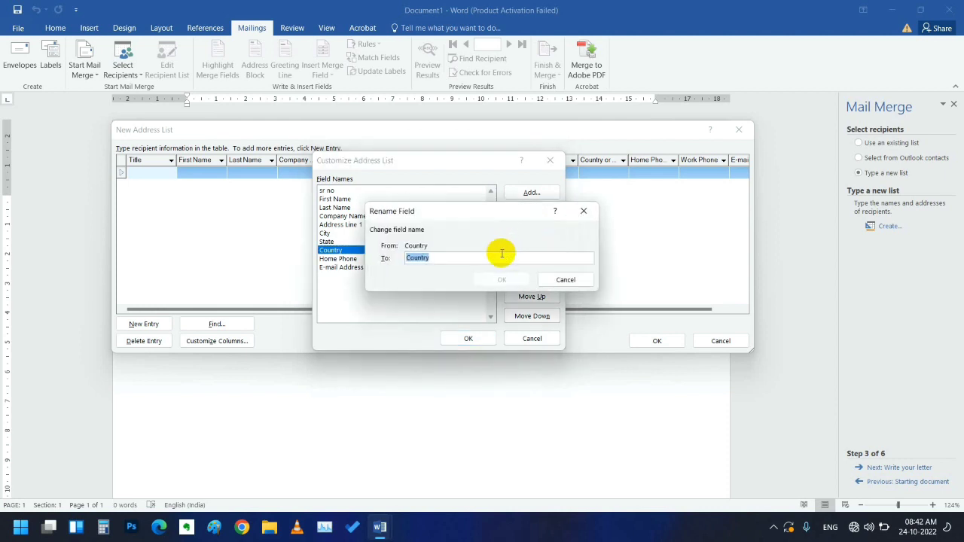
pyautogui.click(468, 258)
pyautogui.press('BackSpace')
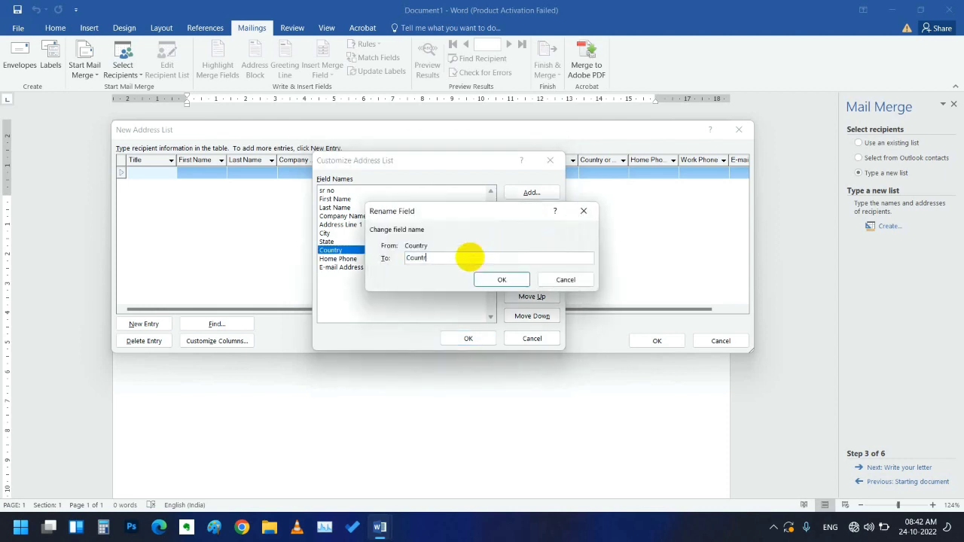
pyautogui.press('BackSpace')
pyautogui.press('BackSpace')
pyautogui.press('BackSpace')
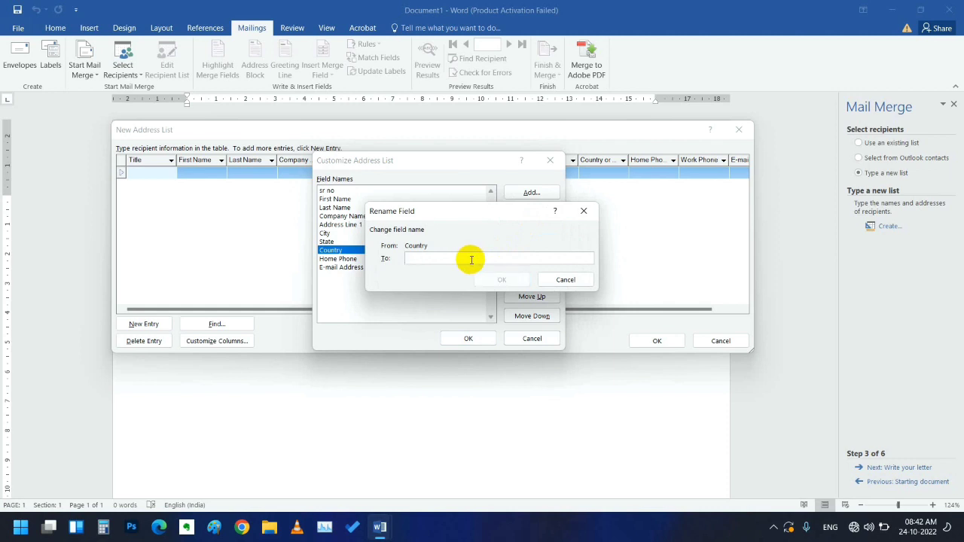
pyautogui.write('D')
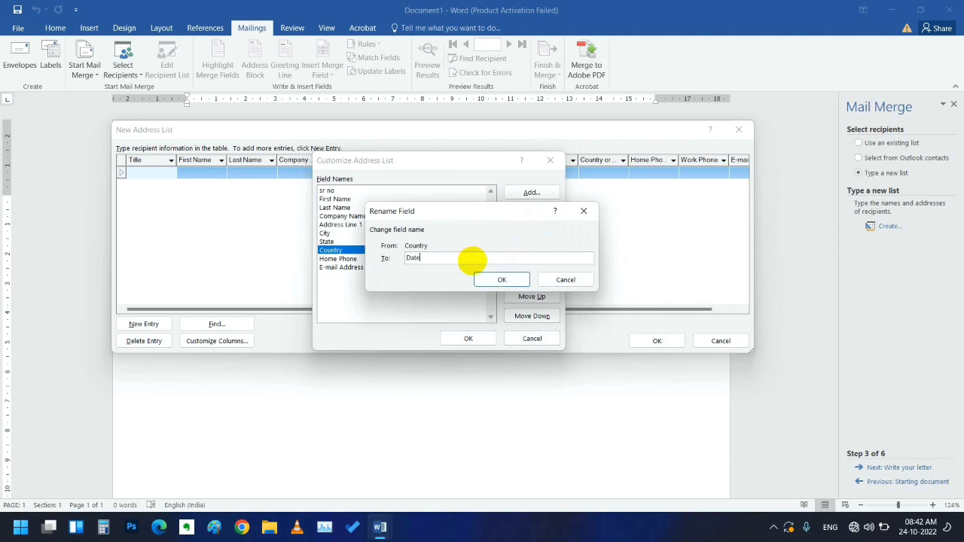
pyautogui.write('ate')
pyautogui.click(506, 280)
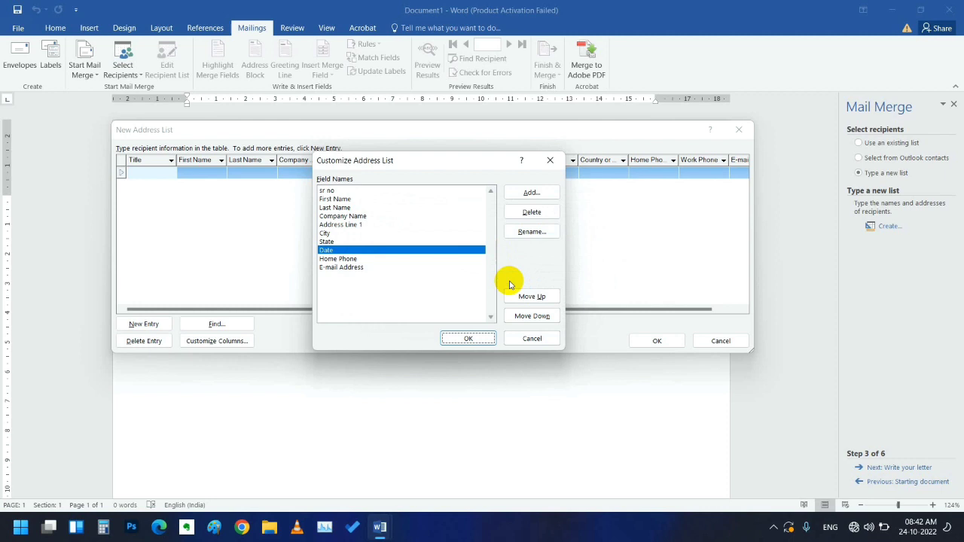
# - Apply the customized ten fields to the address list, now starting with sr no
pyautogui.click(468, 337)
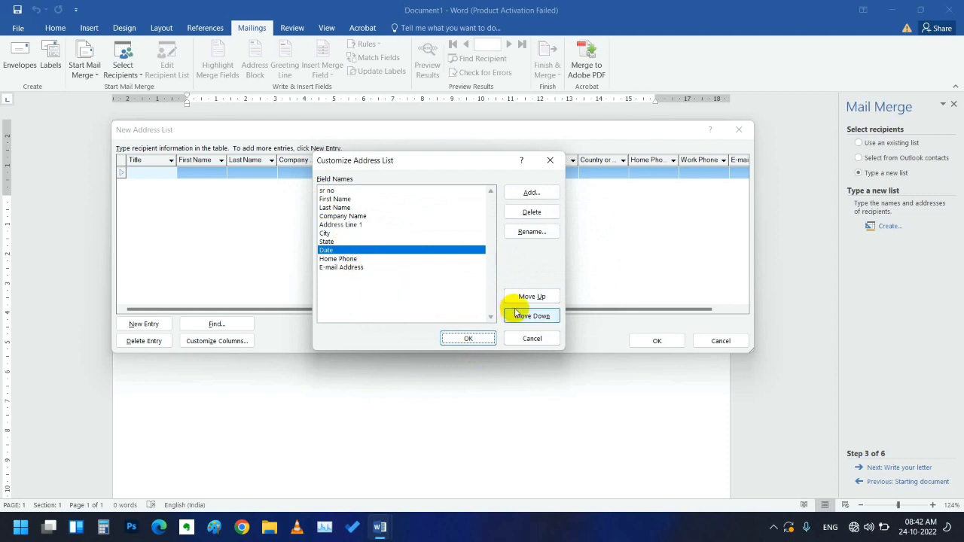
pyautogui.click(482, 199)
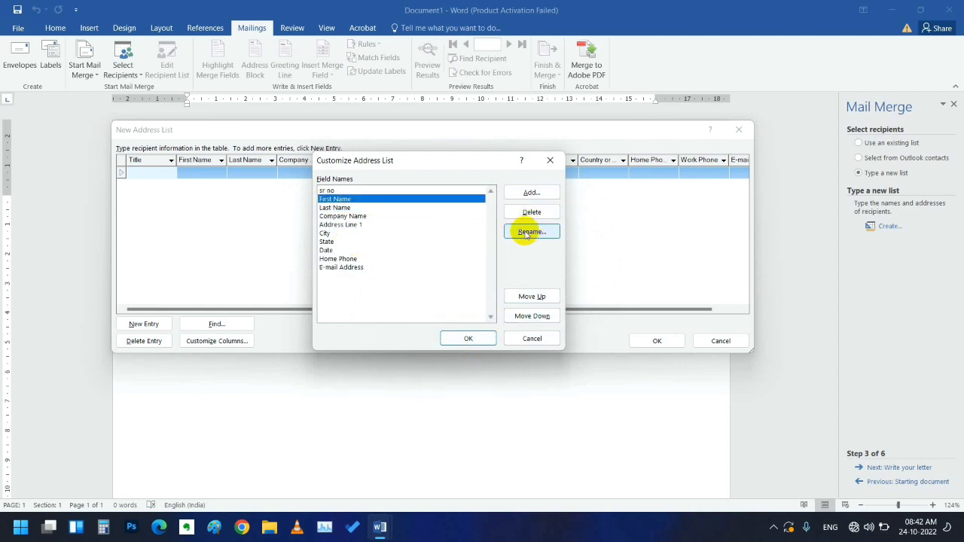
pyautogui.click(468, 340)
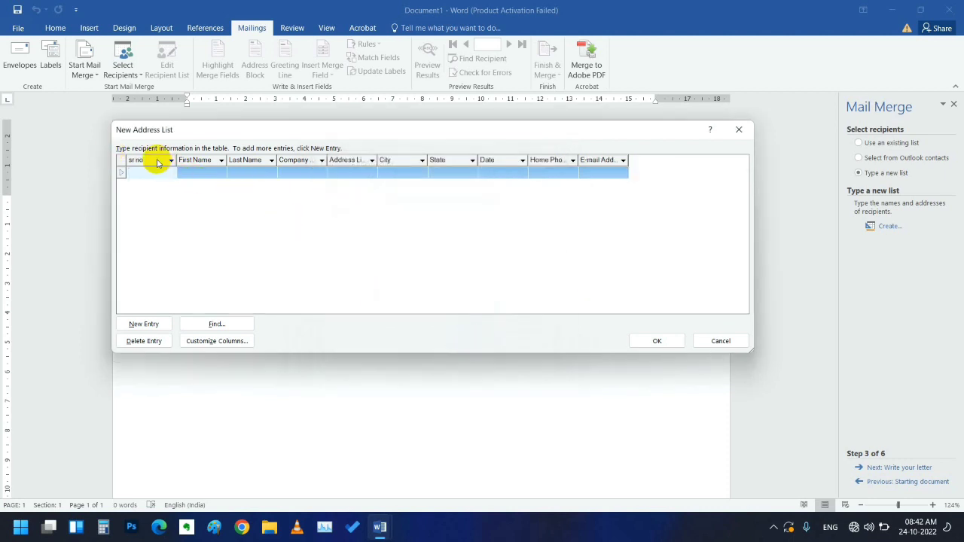
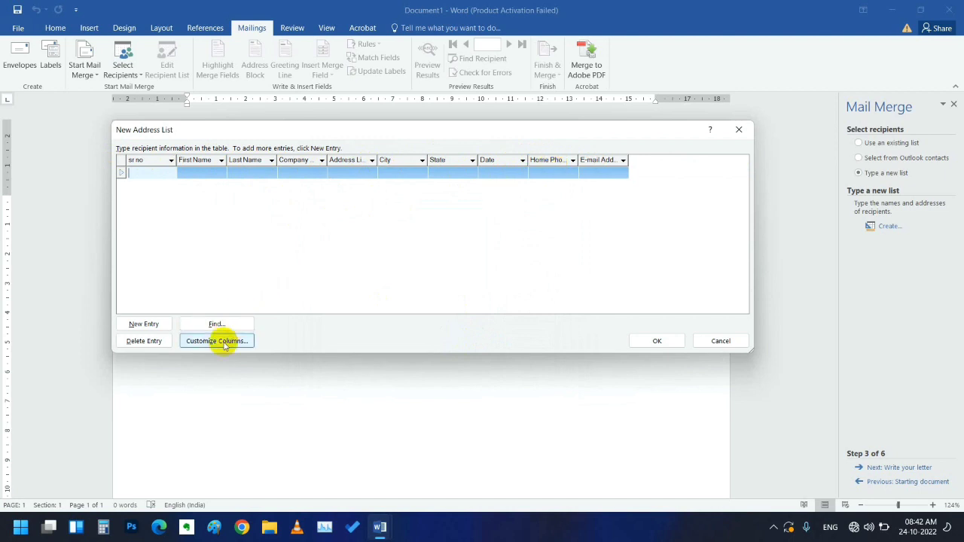
# - Rename the Home Phone column to Phone and apply the change to the address list
pyautogui.click(234, 341)
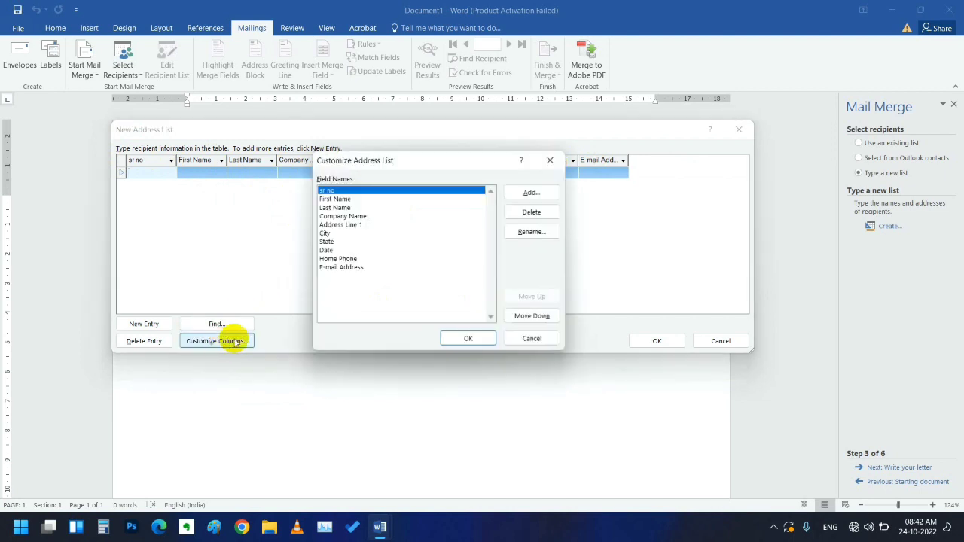
pyautogui.click(355, 259)
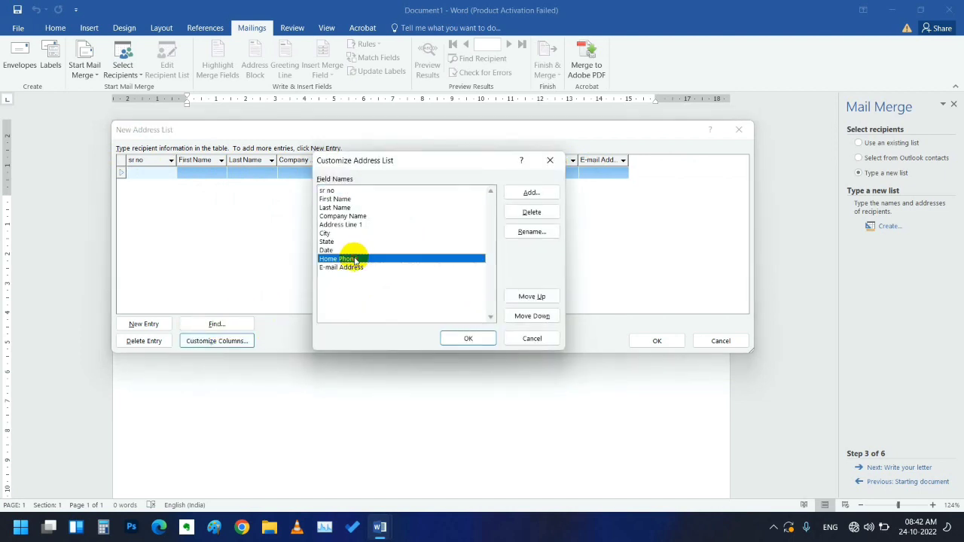
pyautogui.click(529, 231)
pyautogui.click(430, 258)
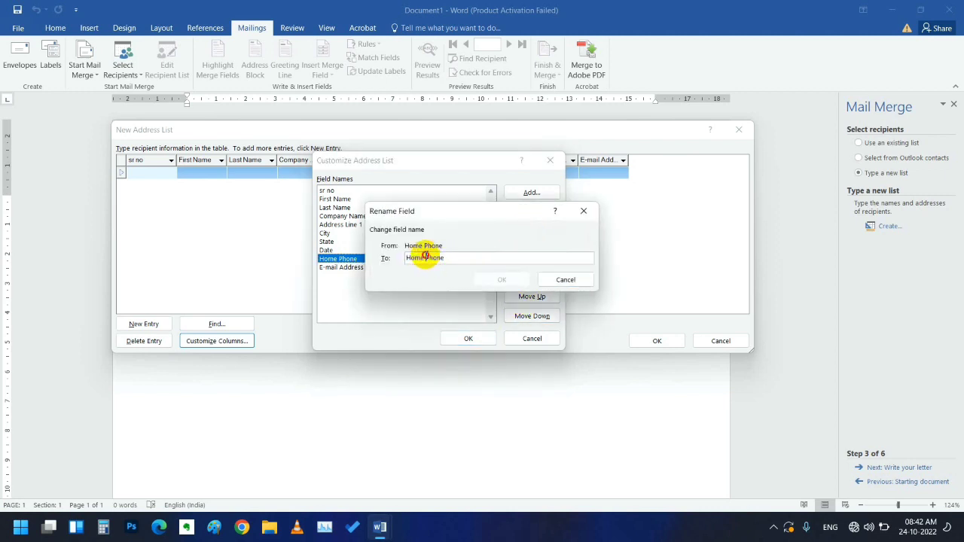
pyautogui.press('BackSpace')
pyautogui.press('BackSpace')
pyautogui.press('BackSpace')
pyautogui.press('BackSpace')
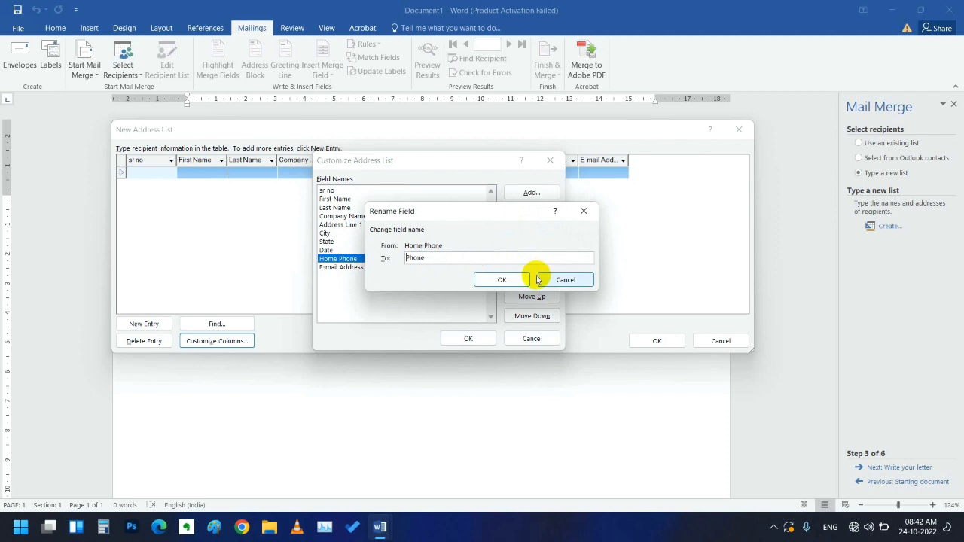
pyautogui.click(502, 279)
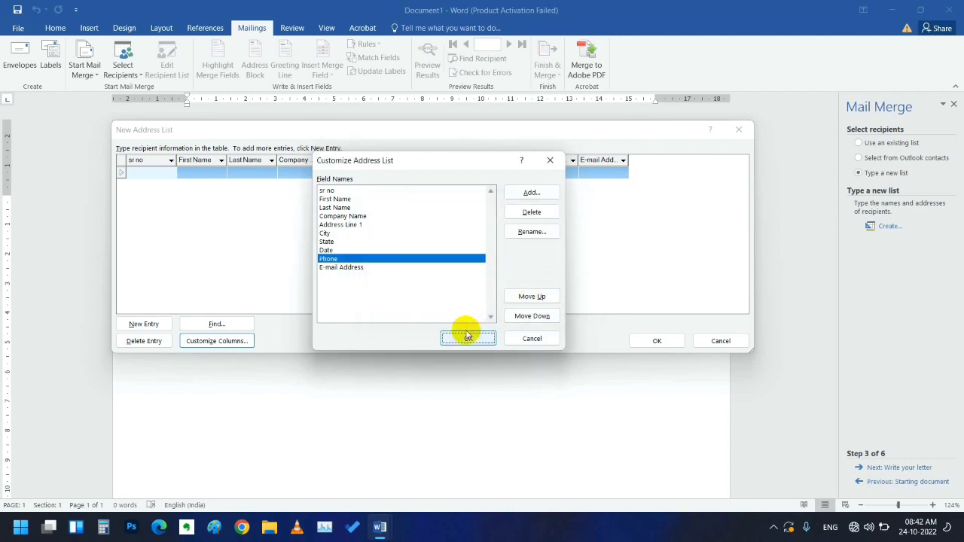
pyautogui.click(467, 337)
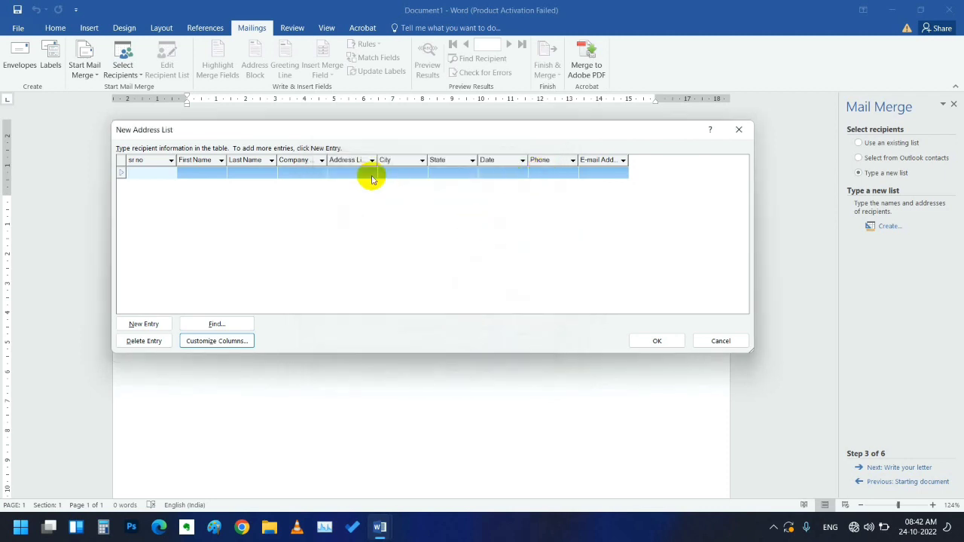
# - Enter sr no 1 and the first recipient's first name in row 1
pyautogui.click(175, 164)
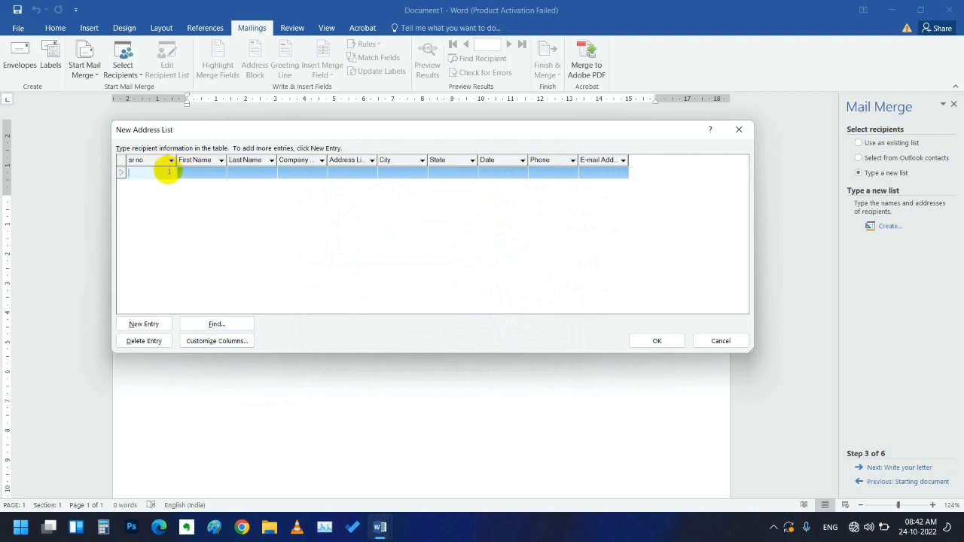
pyautogui.click(209, 172)
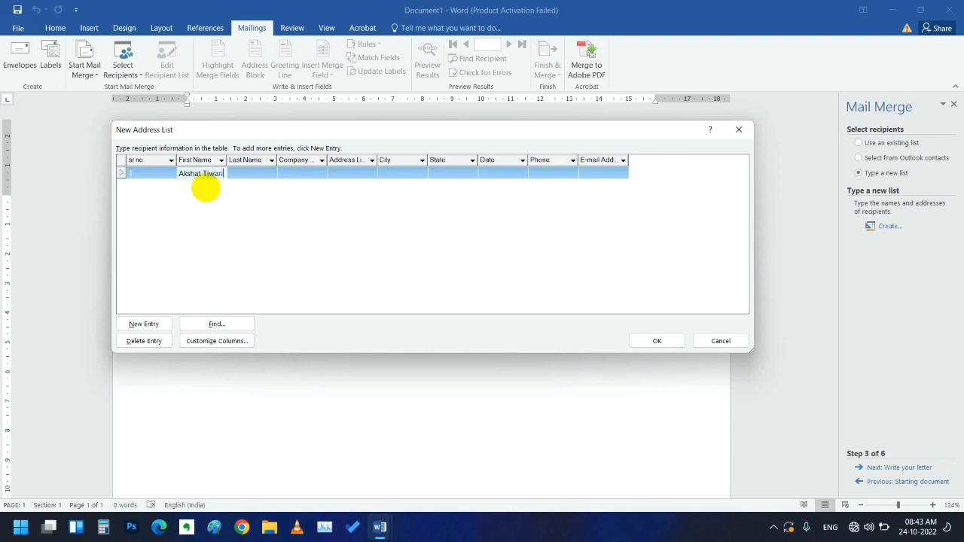
pyautogui.click(247, 168)
pyautogui.click(225, 174)
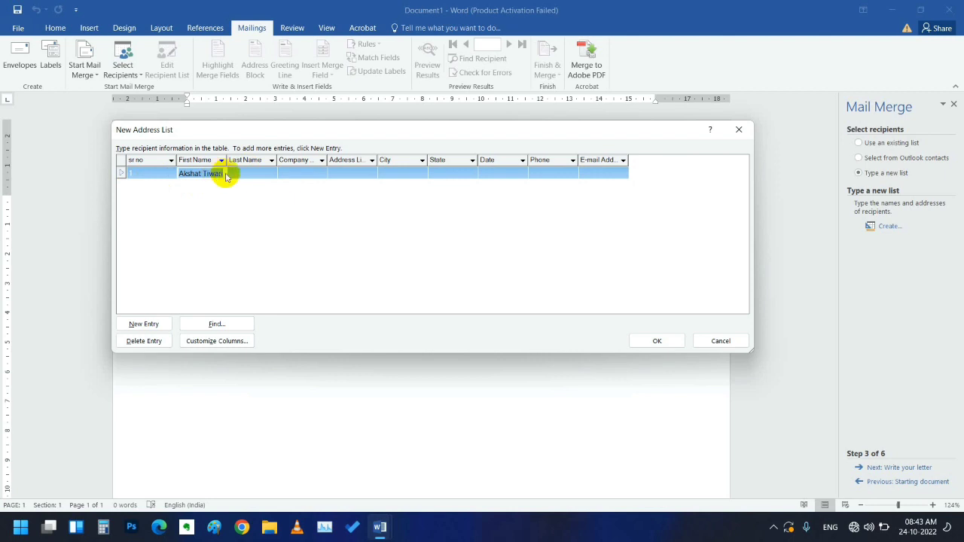
pyautogui.press('BackSpace')
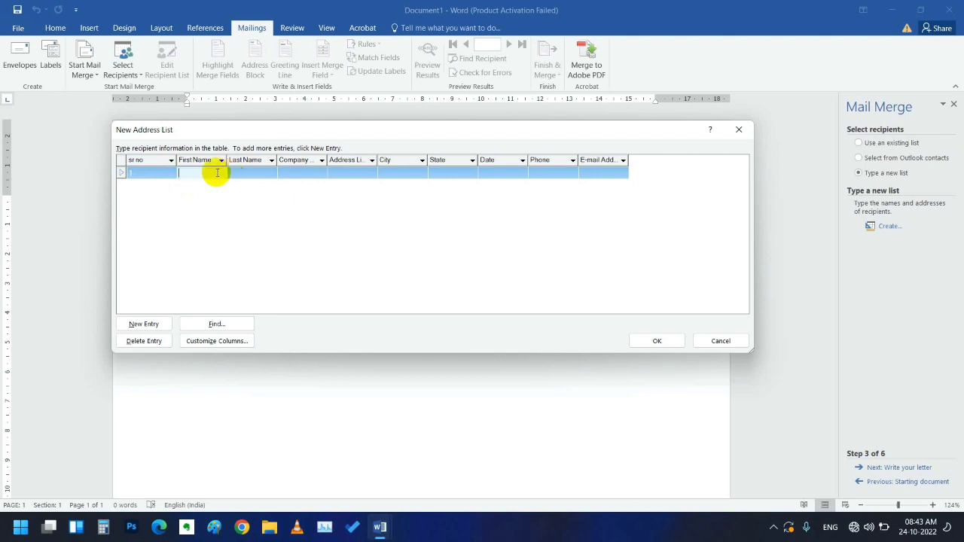
pyautogui.write('Akshat')
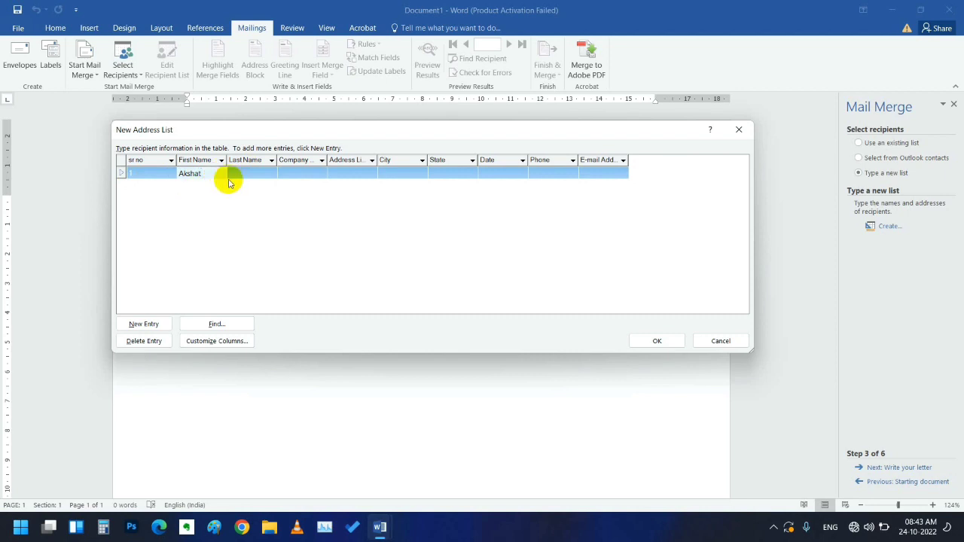
# - Fill in the first recipient's last name, company beltron and address line
pyautogui.click(241, 172)
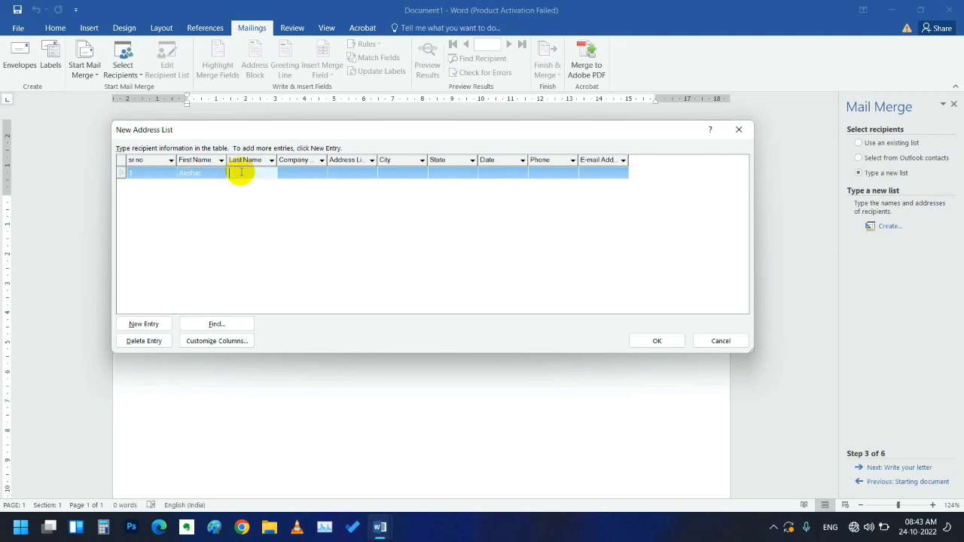
pyautogui.click(296, 172)
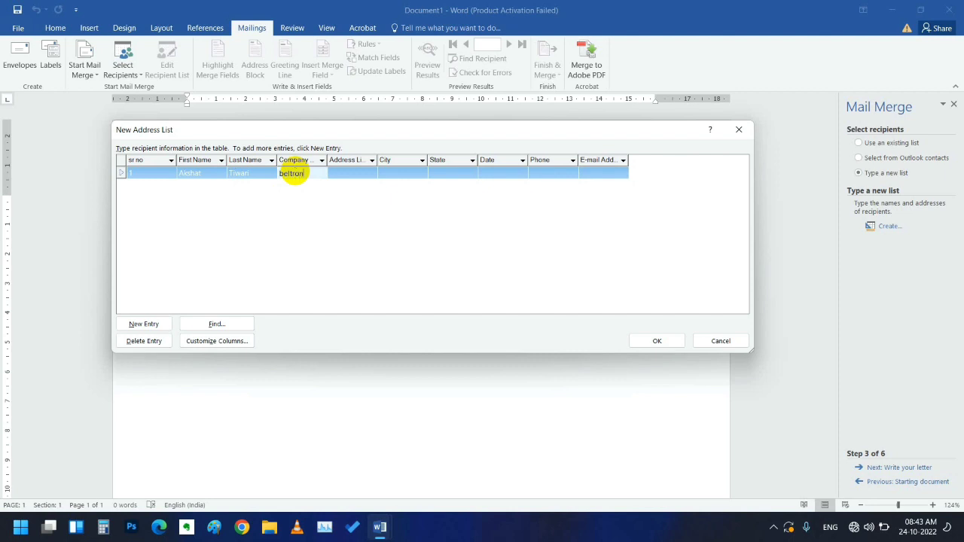
pyautogui.click(363, 173)
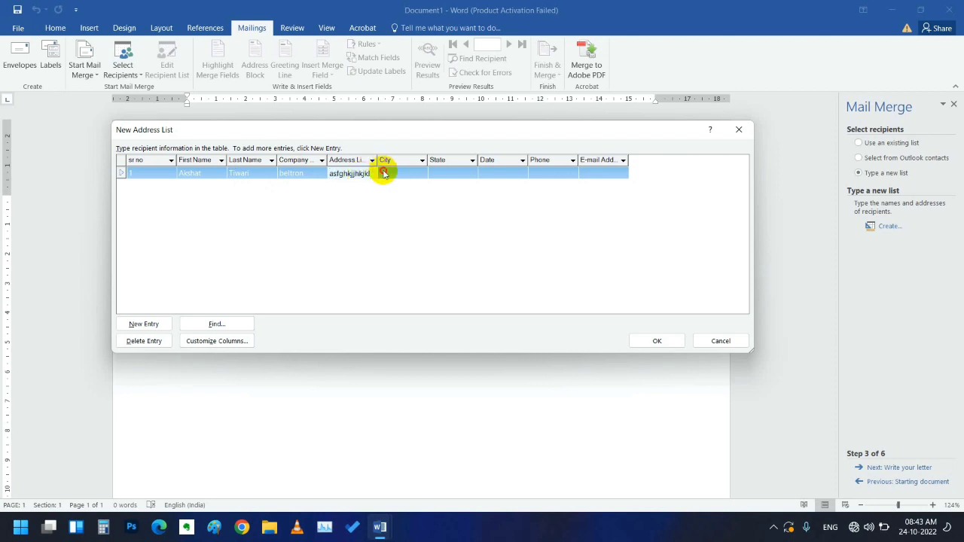
pyautogui.click(382, 173)
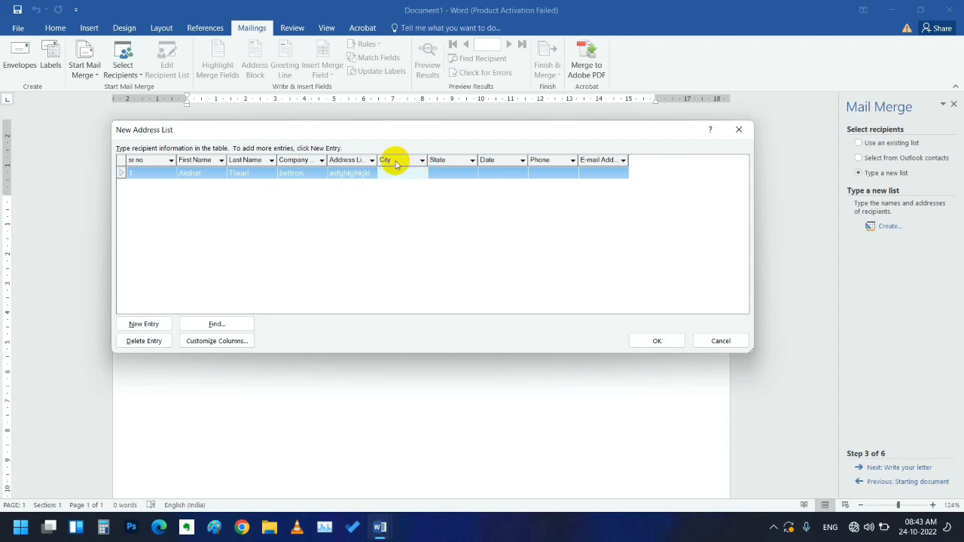
pyautogui.click(216, 340)
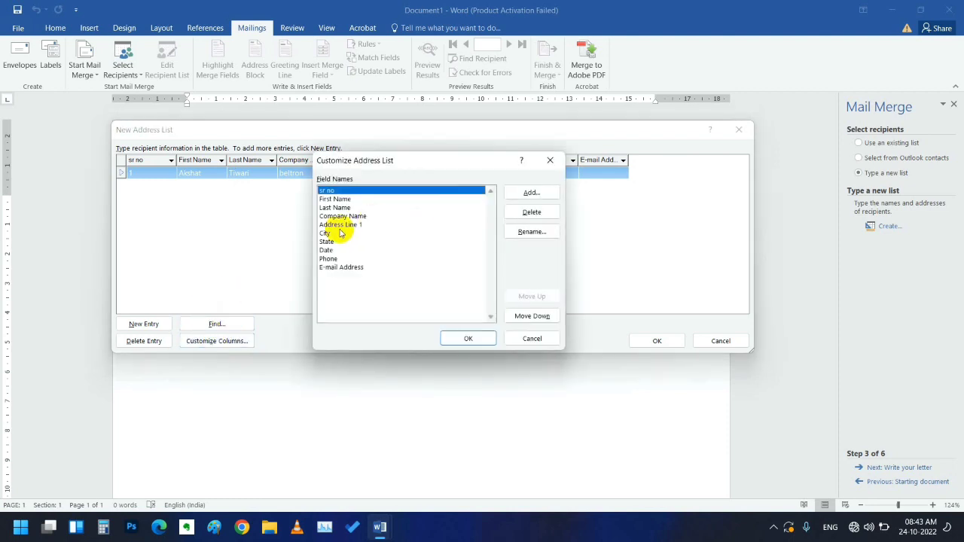
# - Try renaming City to state, which fails as a duplicate field name, then cancel
pyautogui.click(339, 233)
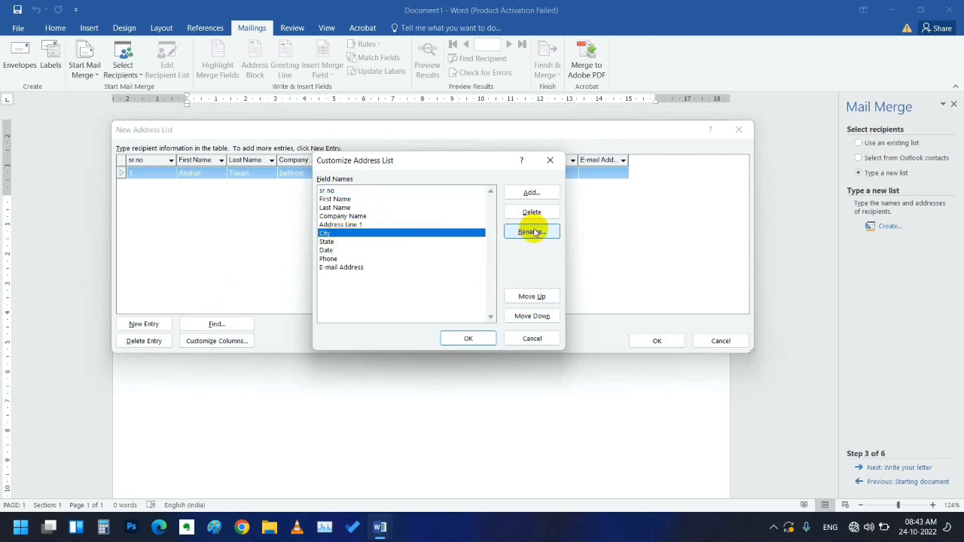
pyautogui.click(532, 232)
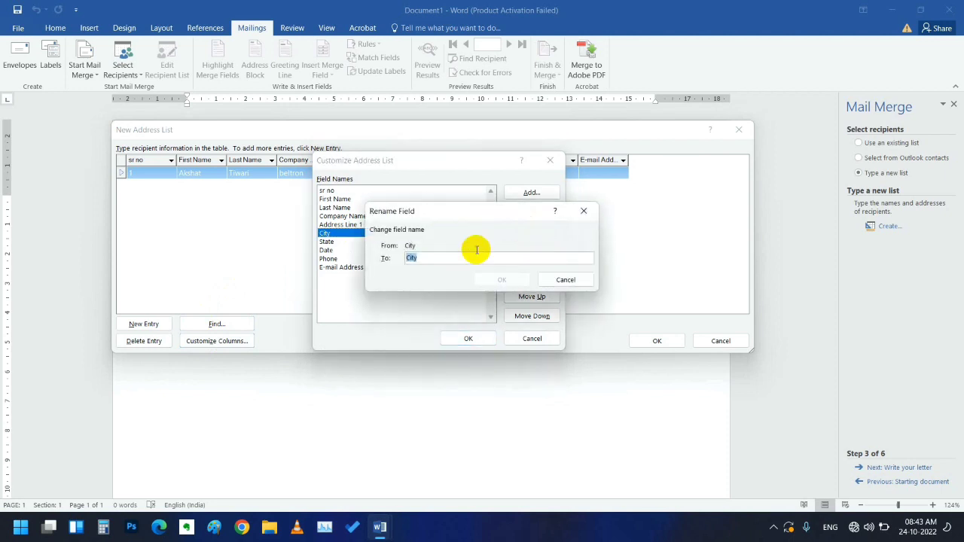
pyautogui.click(455, 258)
pyautogui.press('BackSpace')
pyautogui.press('BackSpace')
pyautogui.press('BackSpace')
pyautogui.press('BackSpace')
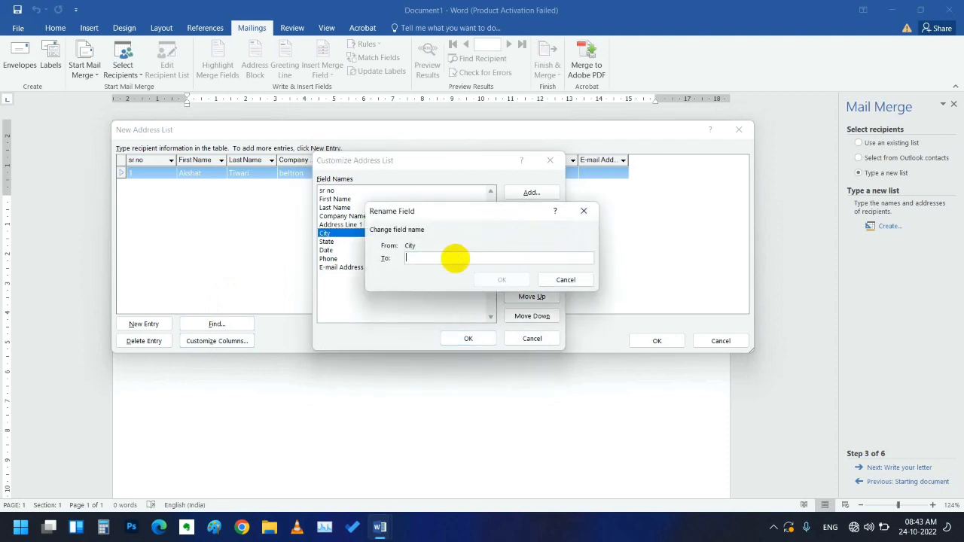
pyautogui.write('state')
pyautogui.click(486, 278)
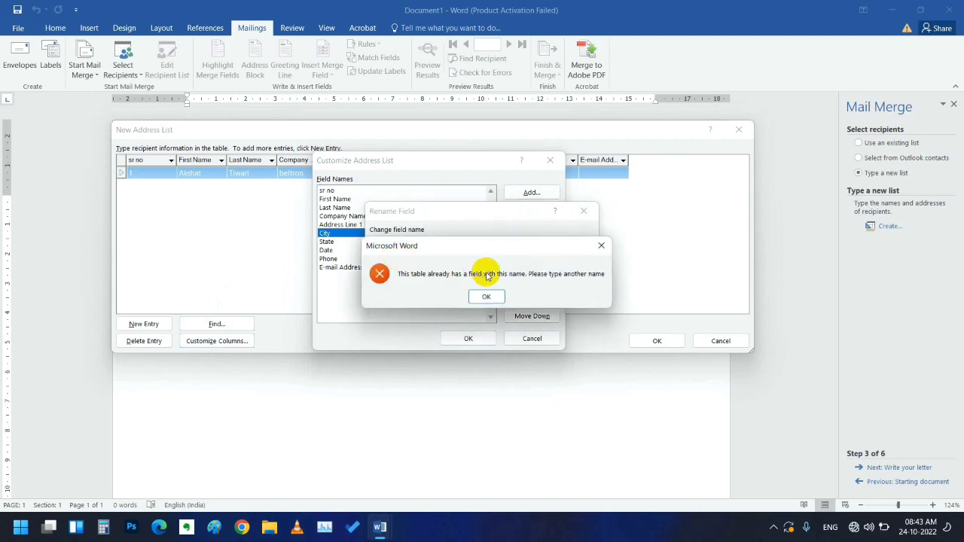
pyautogui.click(488, 296)
pyautogui.click(447, 256)
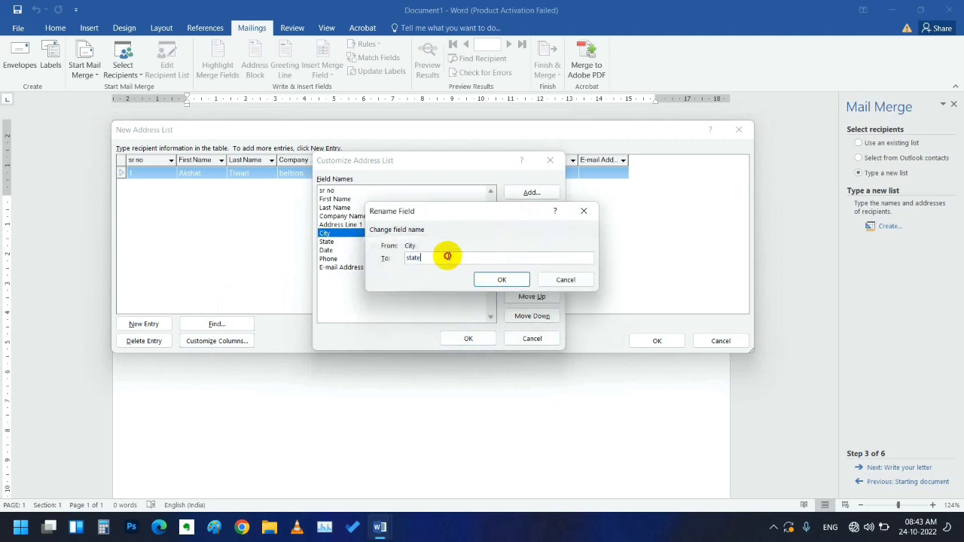
pyautogui.click(485, 279)
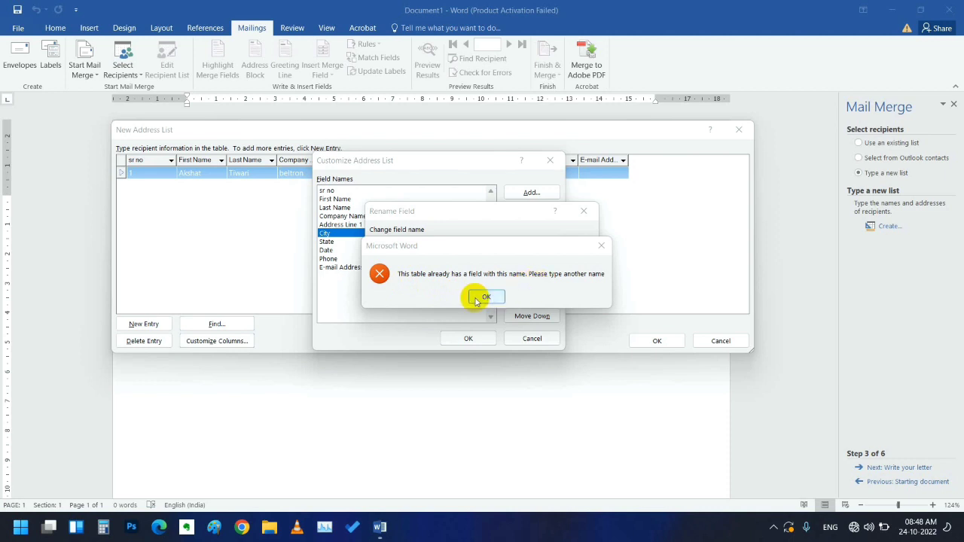
pyautogui.click(478, 301)
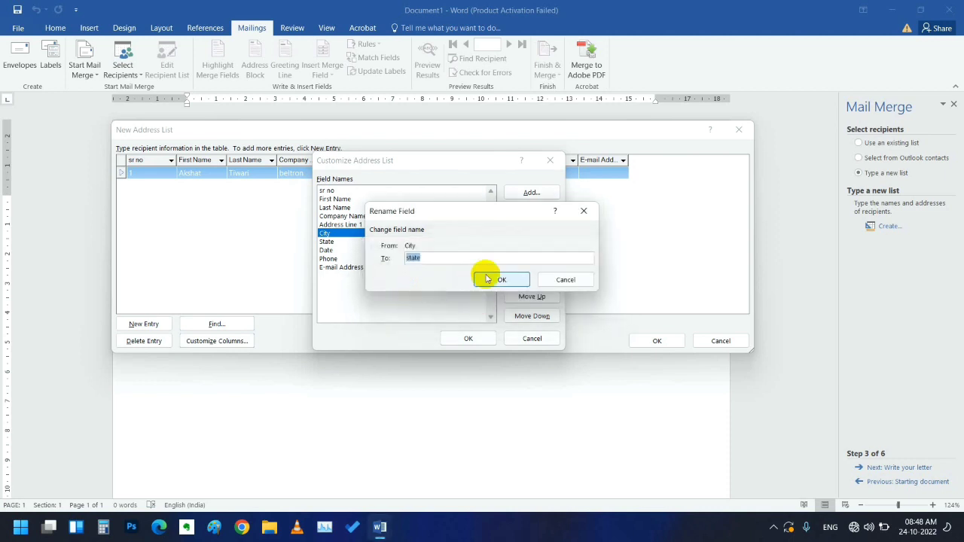
pyautogui.click(562, 280)
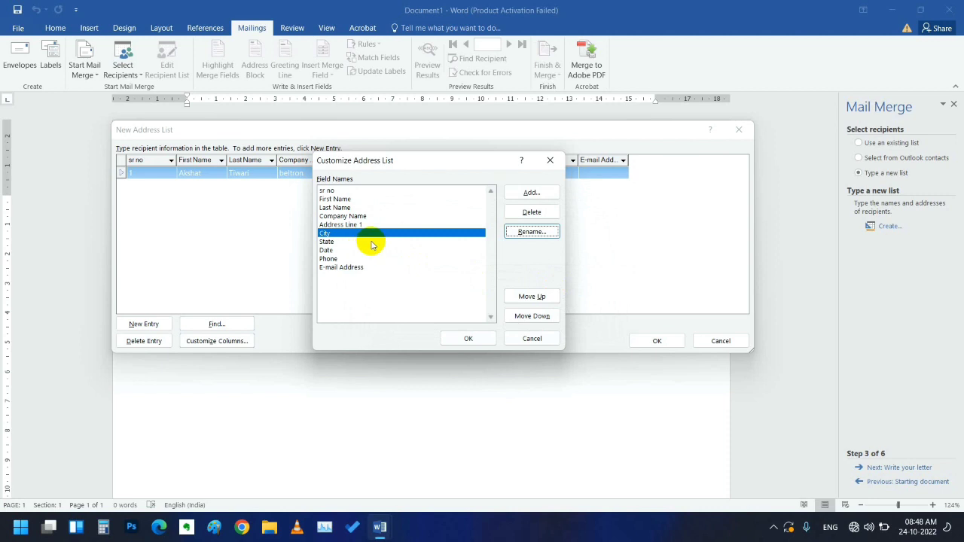
# - Delete the City field and apply the field changes
pyautogui.click(539, 214)
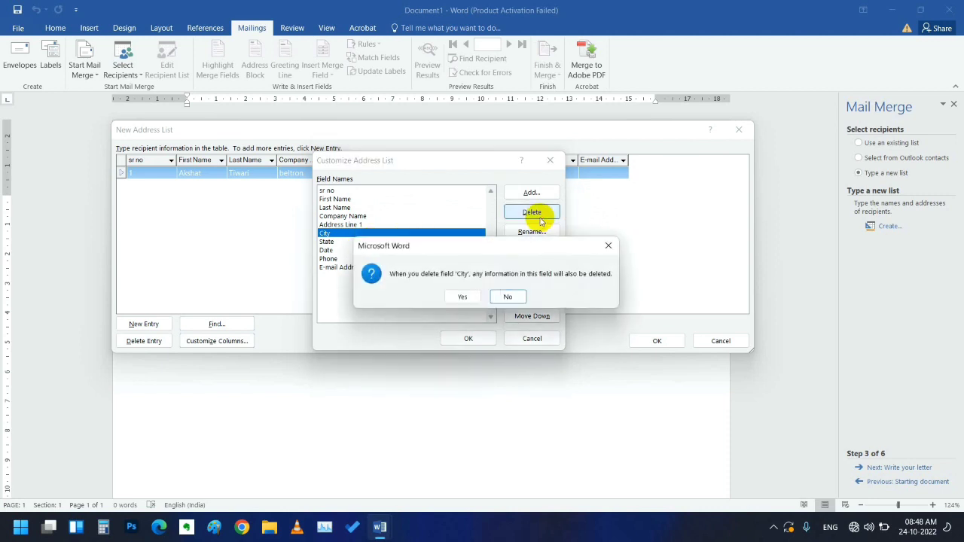
pyautogui.click(461, 298)
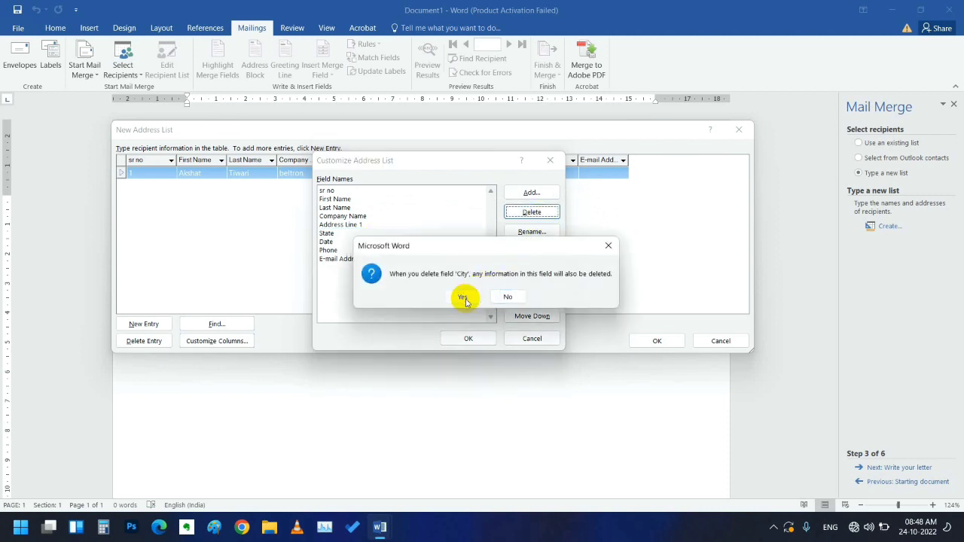
pyautogui.click(451, 338)
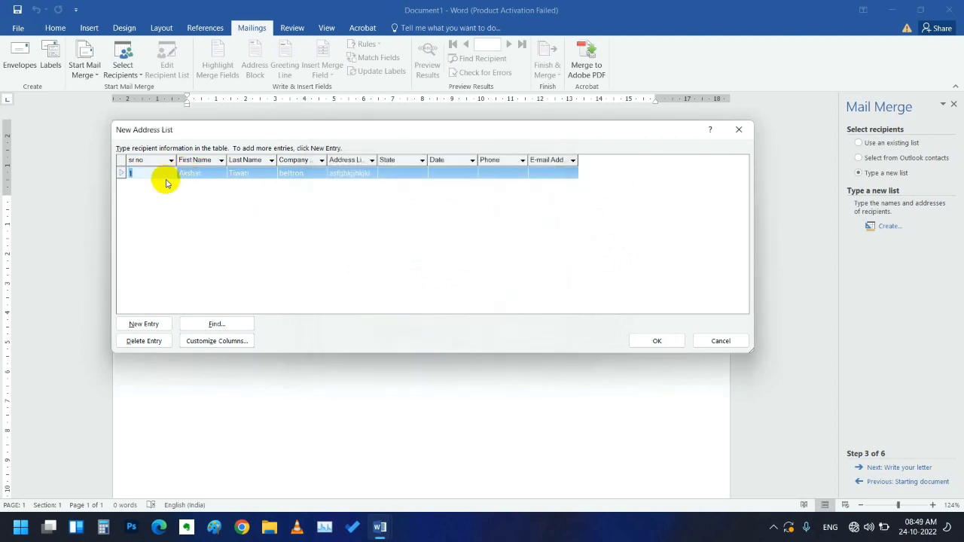
# - Fill row 1's state, date 24/10/2022, phone number and e-mail address
pyautogui.click(397, 172)
pyautogui.write('bihar')
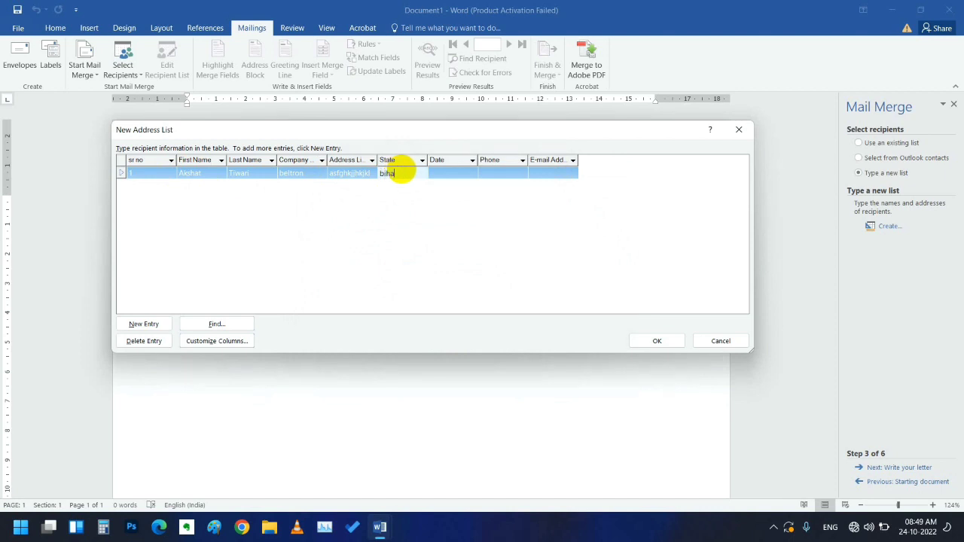
pyautogui.click(454, 172)
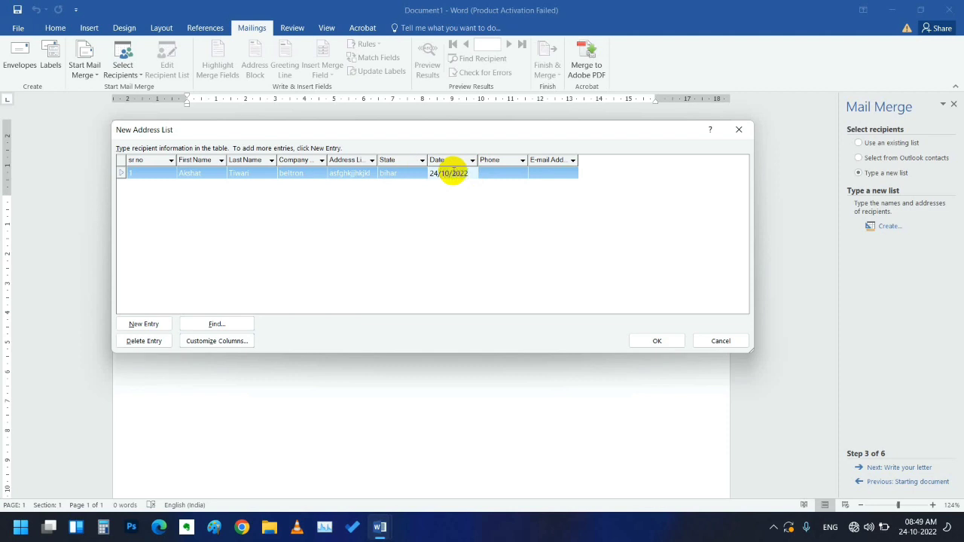
pyautogui.click(515, 173)
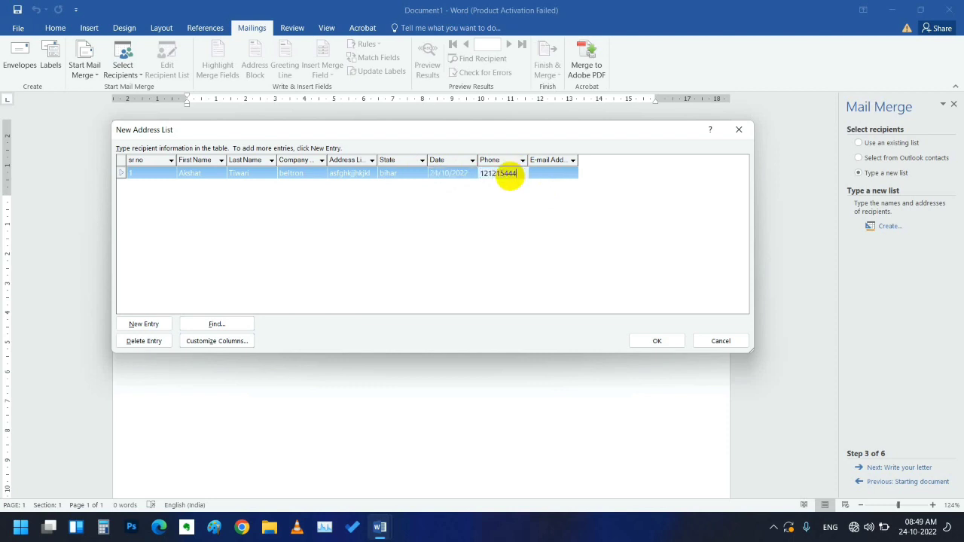
pyautogui.click(543, 173)
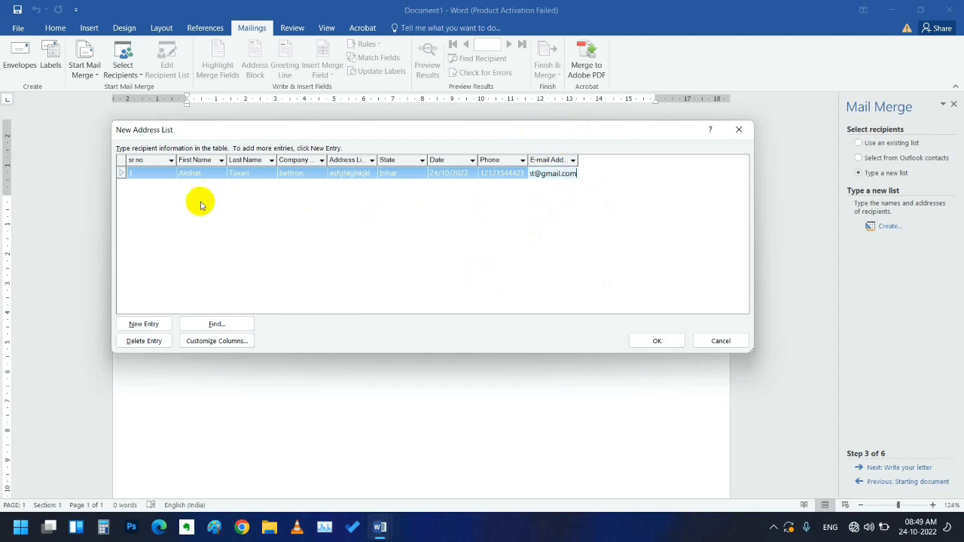
# - Add two recipients dated 25/10/2022 and 26/10/2022, from panjab and up
pyautogui.click(142, 323)
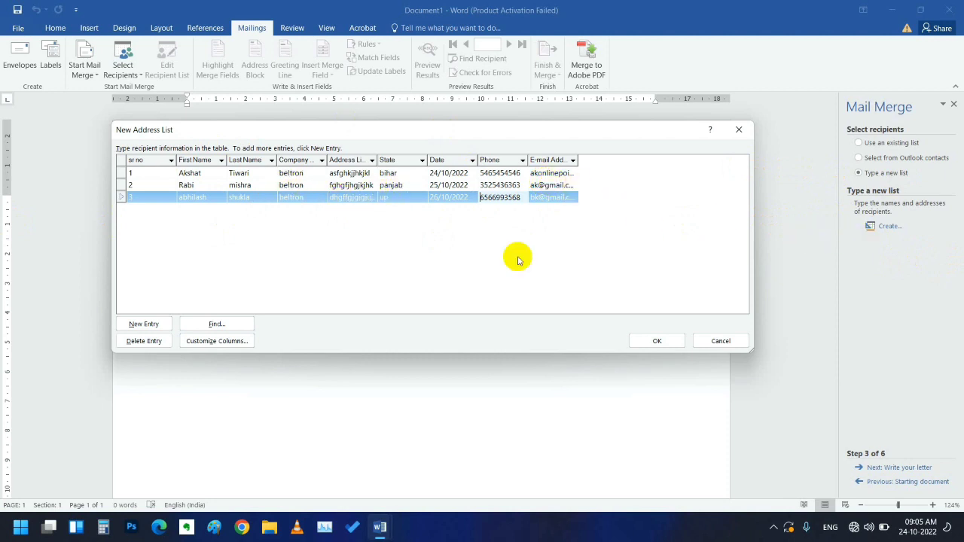
# - Save the address list as 'mail data' in the Desktop's export folder
pyautogui.click(652, 343)
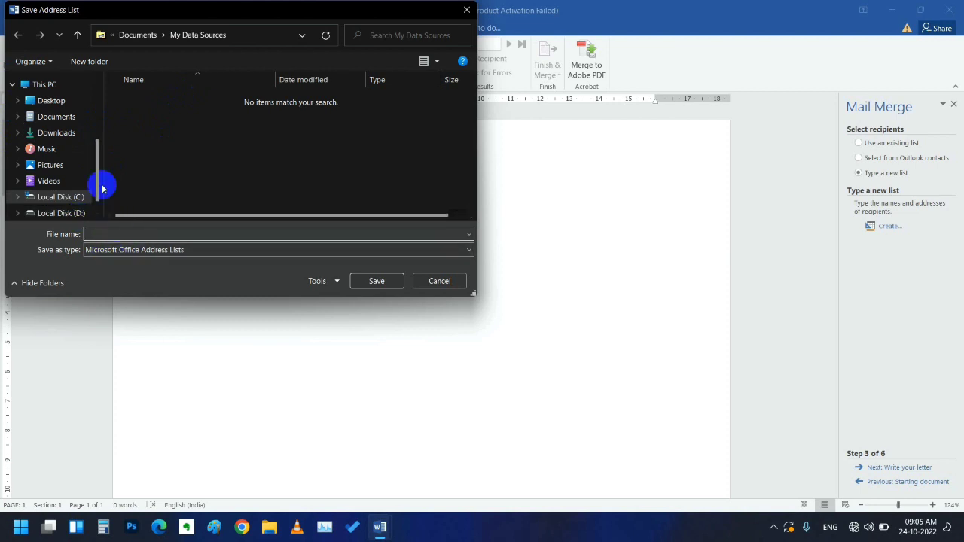
pyautogui.click(63, 103)
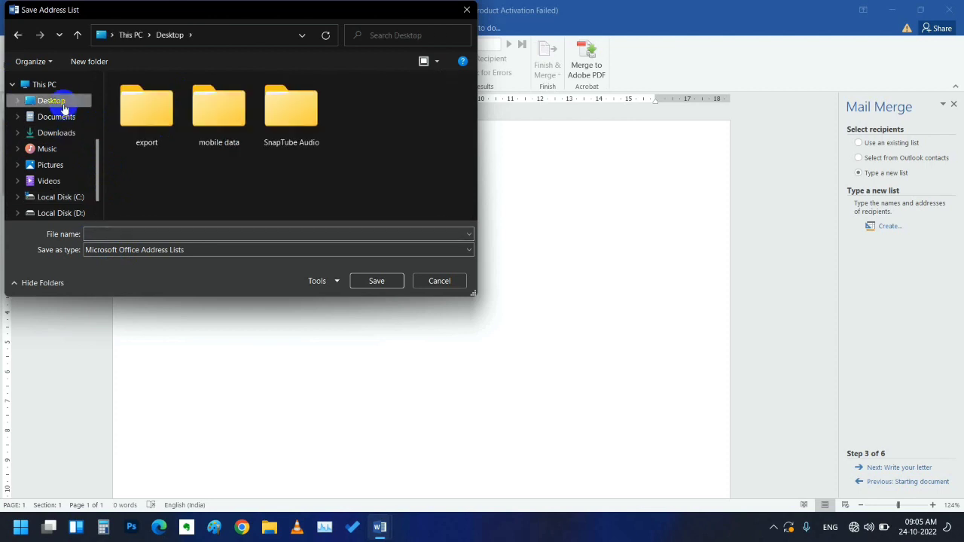
pyautogui.click(147, 124)
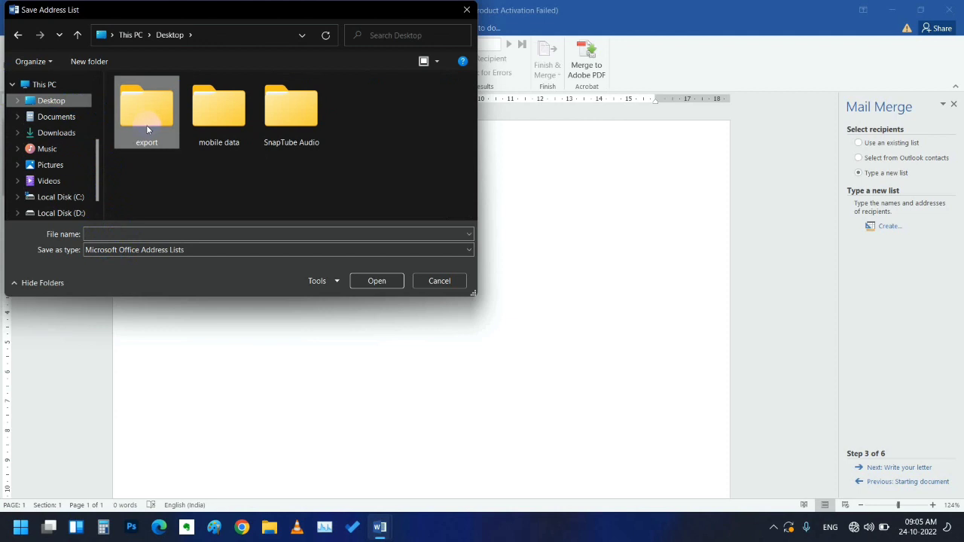
pyautogui.doubleClick(145, 124)
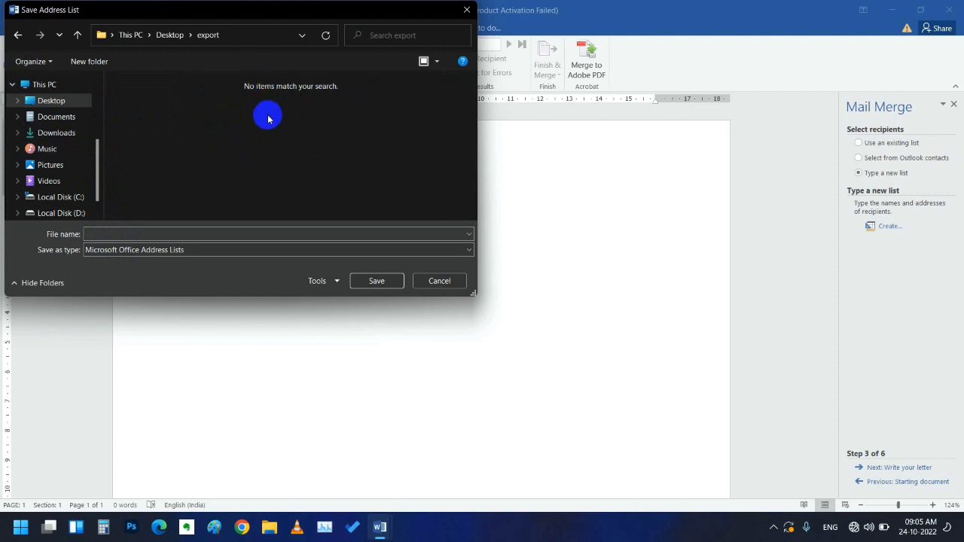
pyautogui.click(109, 233)
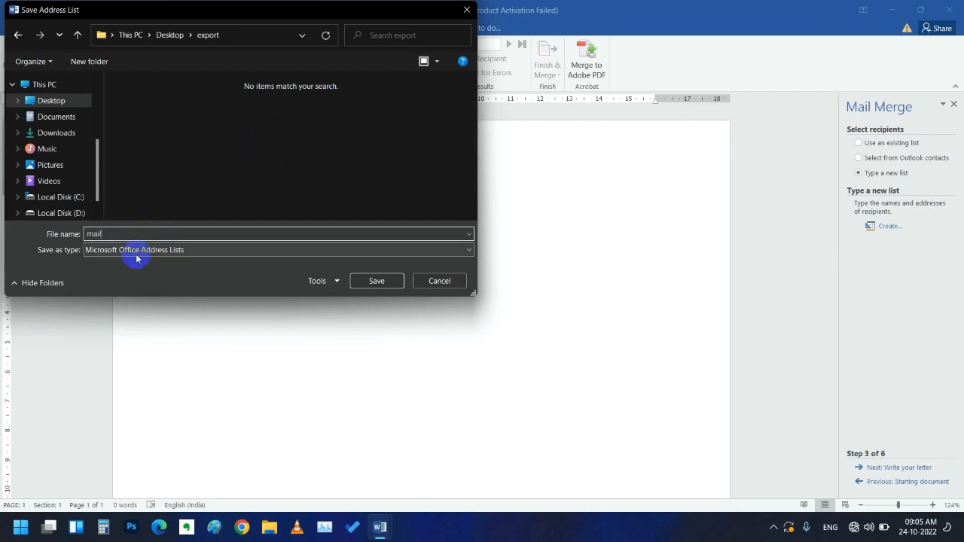
pyautogui.write('mail data')
pyautogui.click(377, 281)
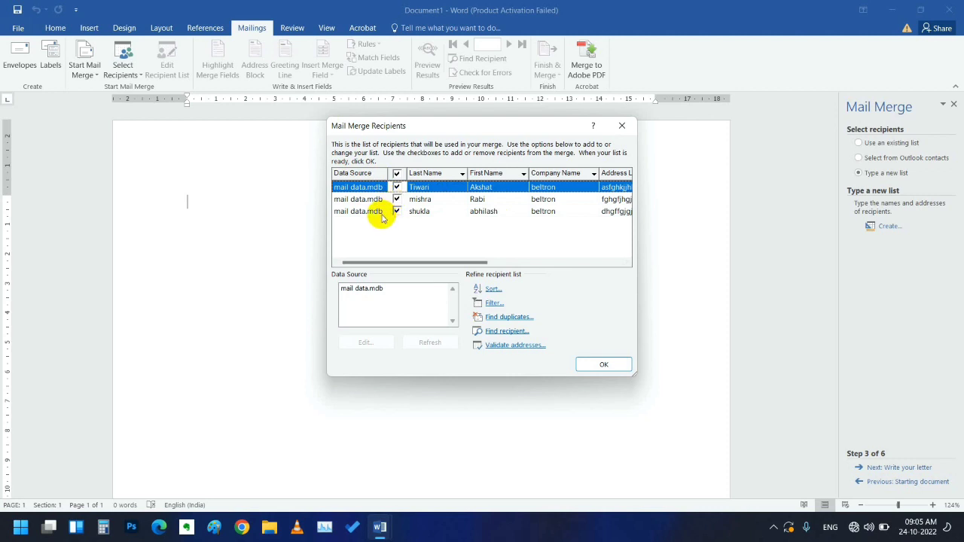
# - Keep the third recipient checked and reposition the Mail Merge Recipients window
pyautogui.click(397, 211)
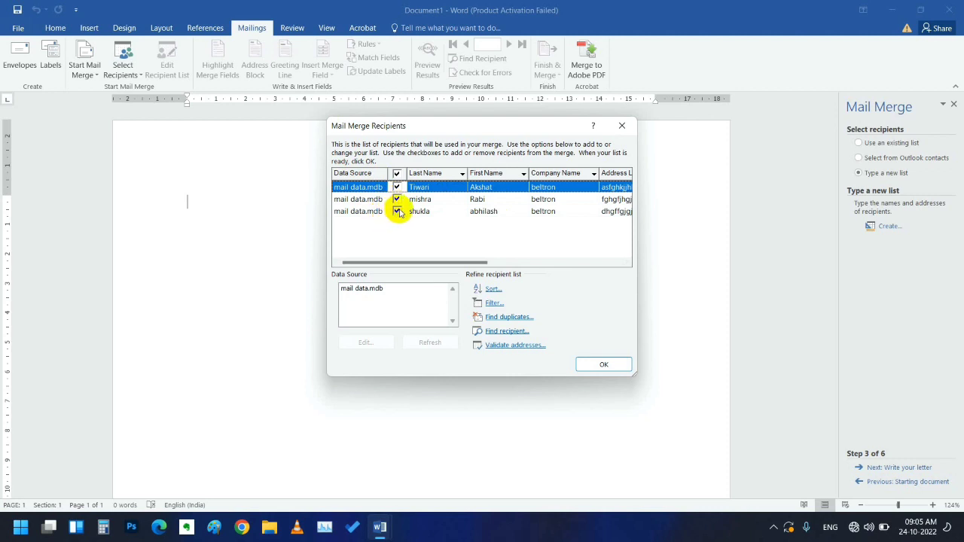
pyautogui.click(397, 212)
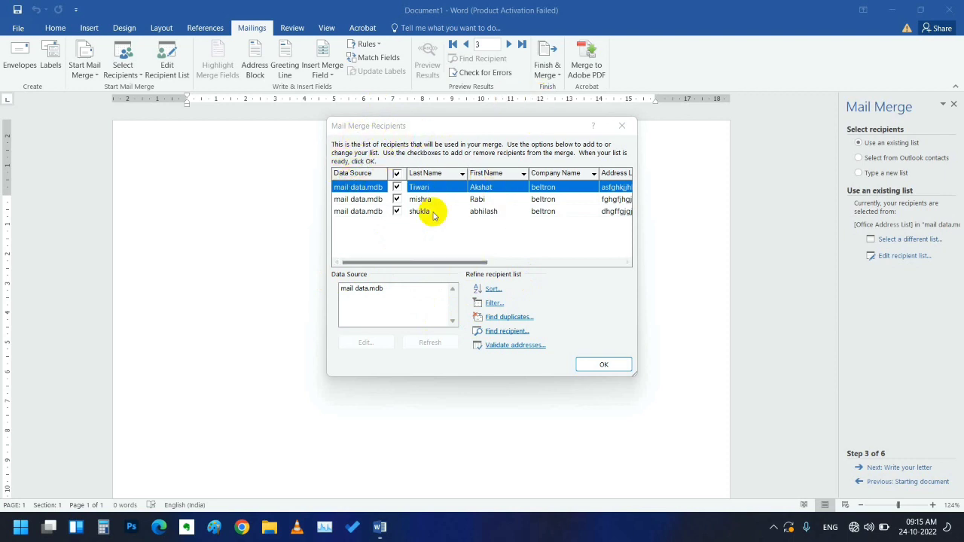
pyautogui.click(469, 128)
pyautogui.moveTo(469, 128); pyautogui.dragTo(547, 129)
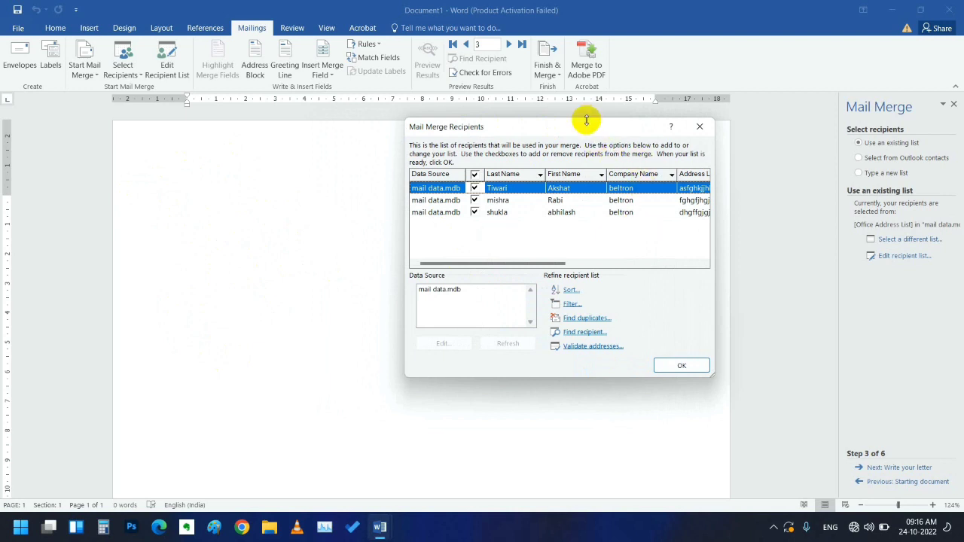
pyautogui.moveTo(585, 121); pyautogui.dragTo(459, 143)
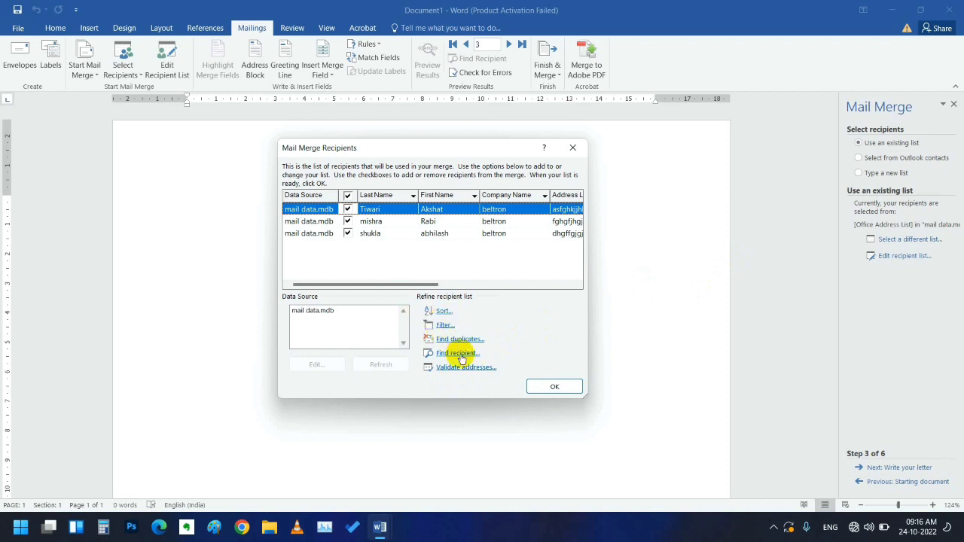
pyautogui.click(459, 353)
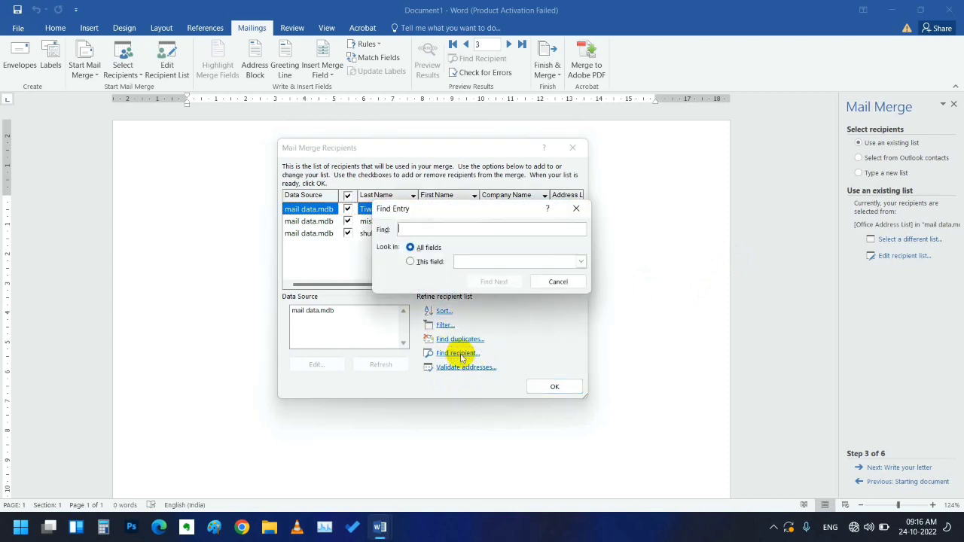
pyautogui.click(556, 281)
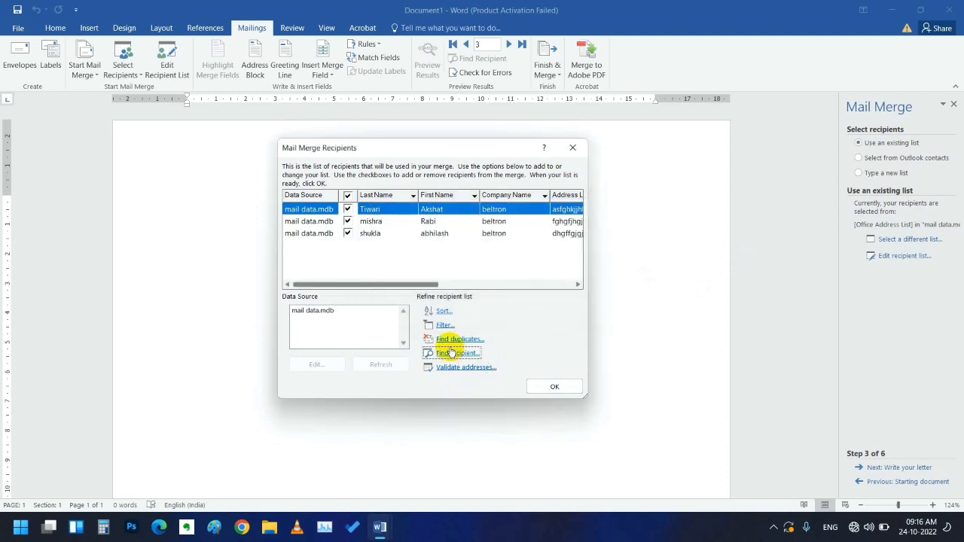
pyautogui.click(446, 325)
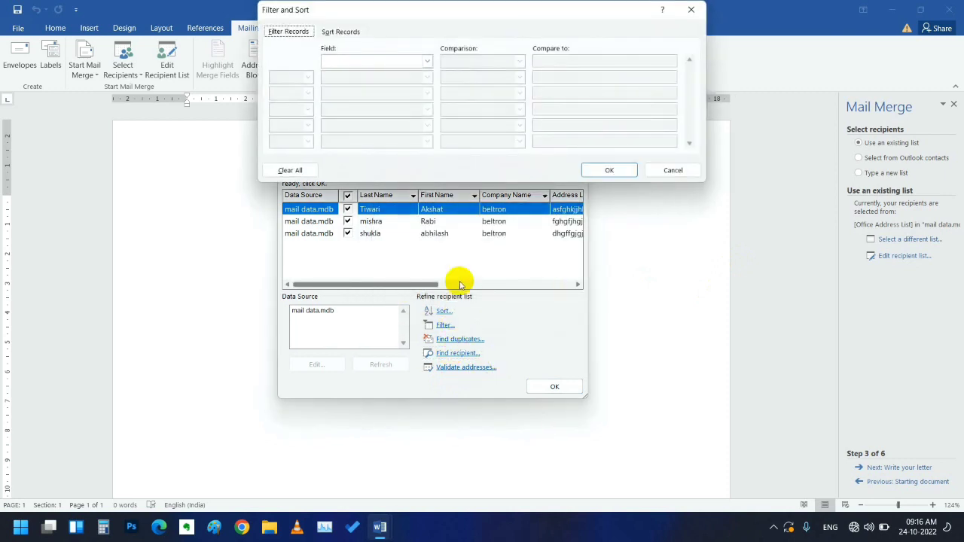
pyautogui.click(667, 171)
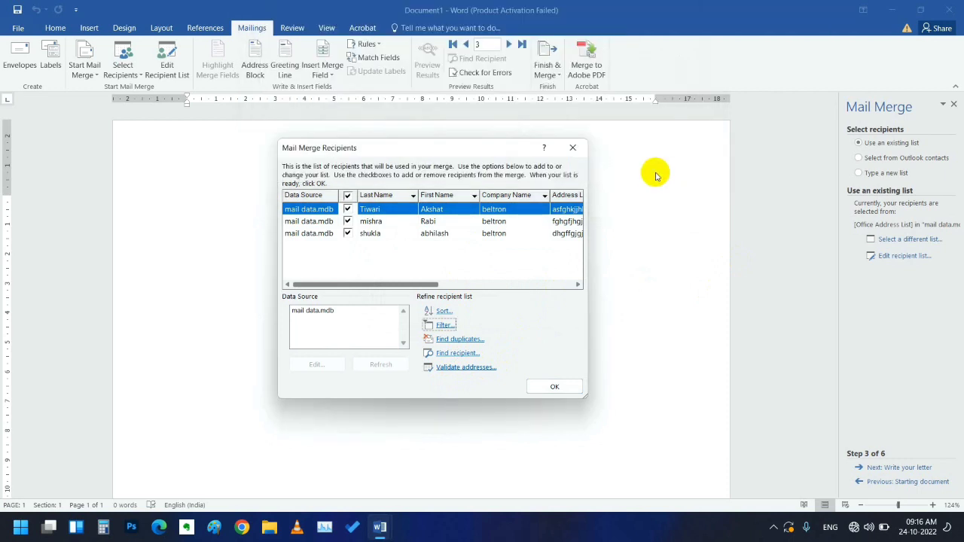
pyautogui.click(442, 311)
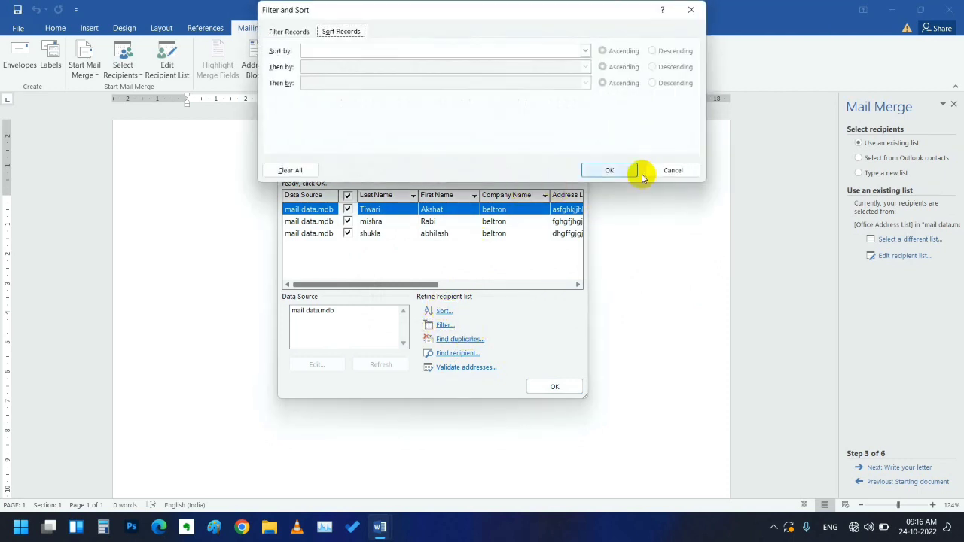
pyautogui.click(667, 171)
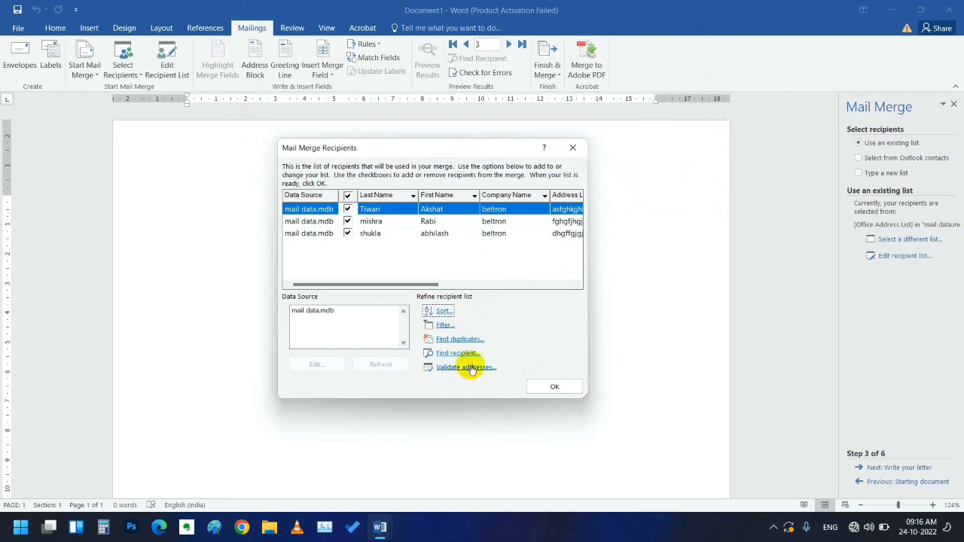
pyautogui.click(466, 368)
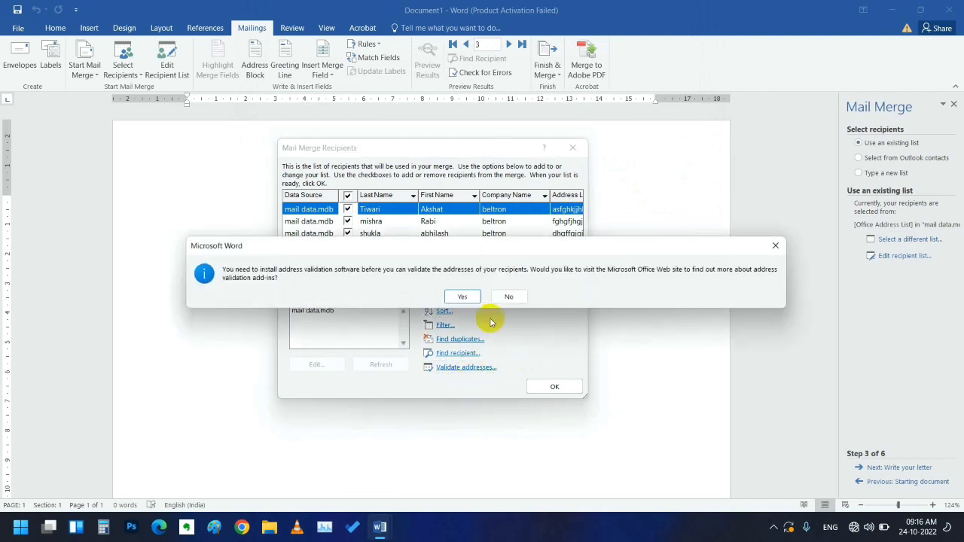
pyautogui.click(507, 297)
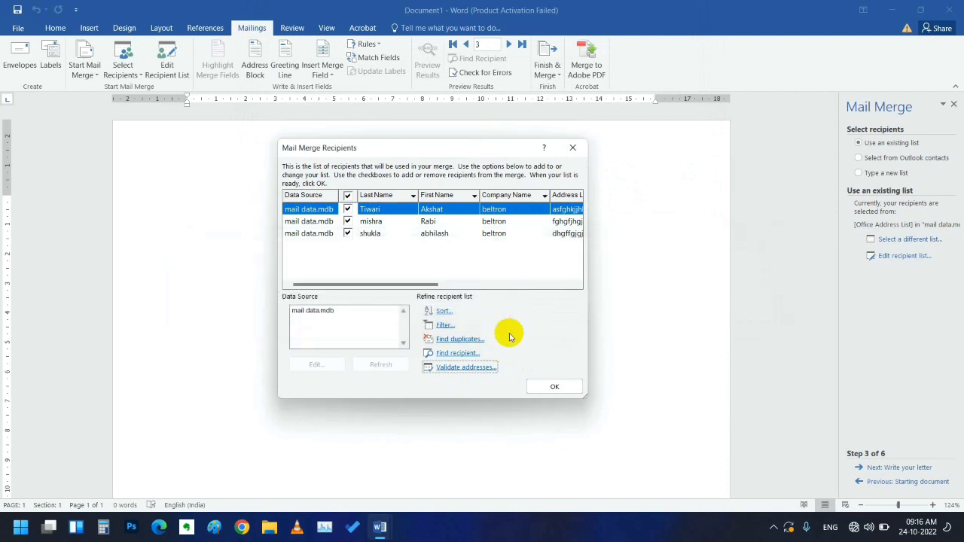
# - Close the recipient list and type 'To,' at the top of the letter
pyautogui.click(554, 388)
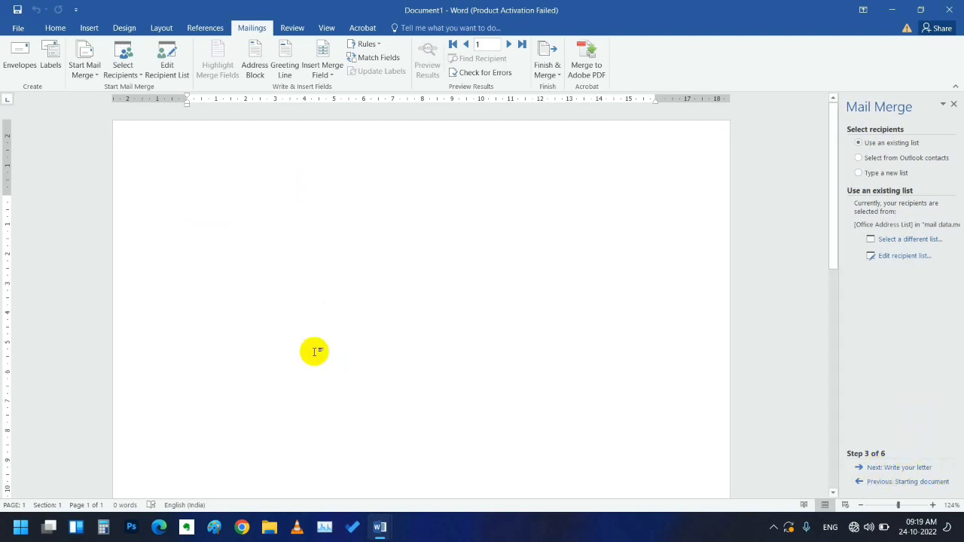
pyautogui.write('t')
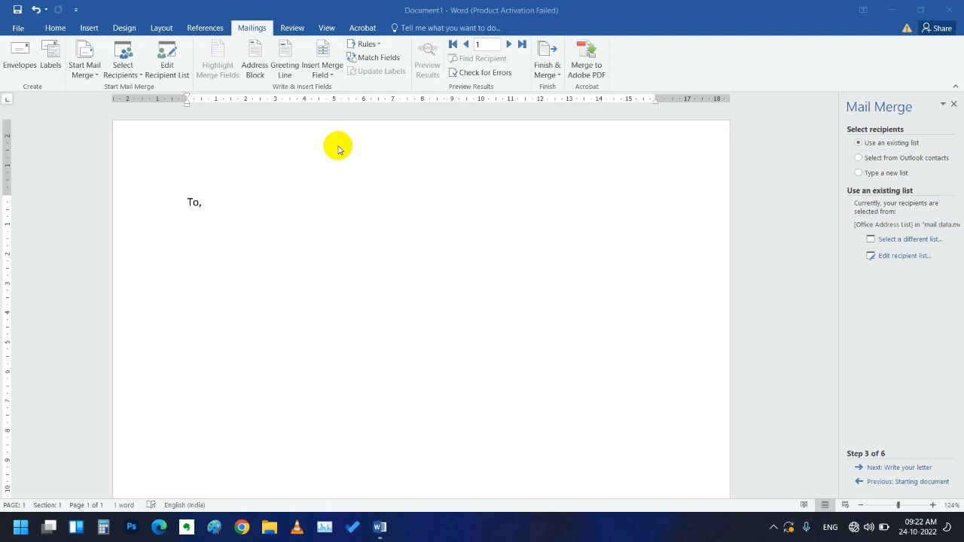
# - Insert the «First_Name» and «Last_Name» merge fields below 'To,'
pyautogui.click(325, 72)
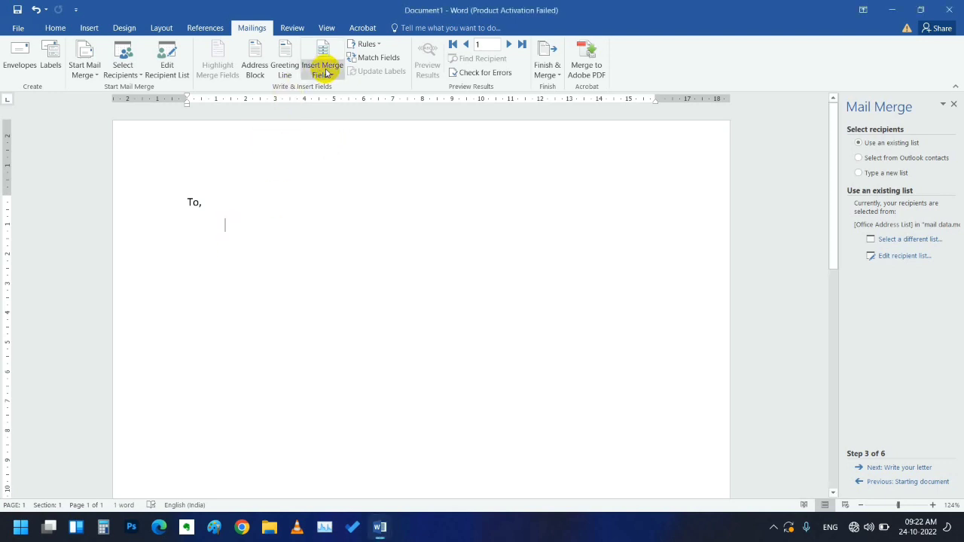
pyautogui.click(329, 79)
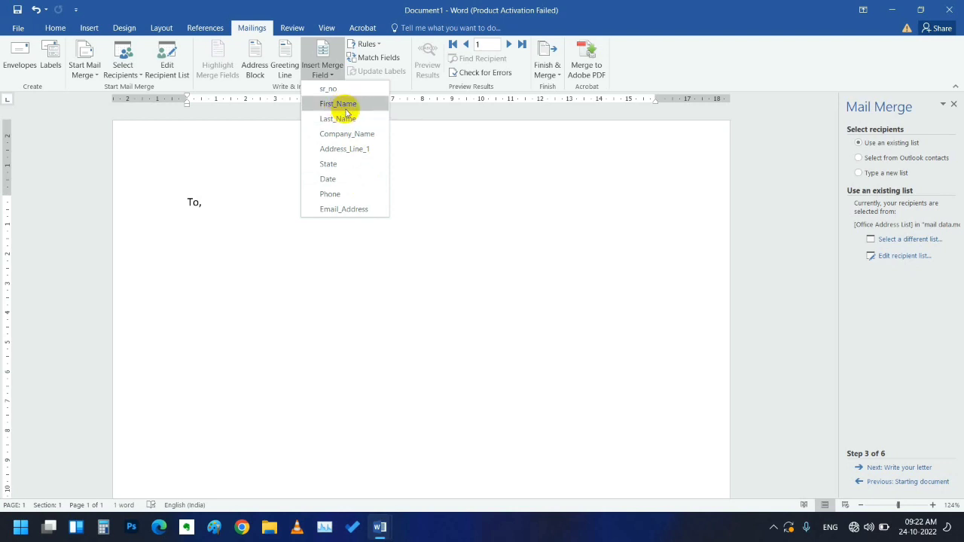
pyautogui.click(347, 110)
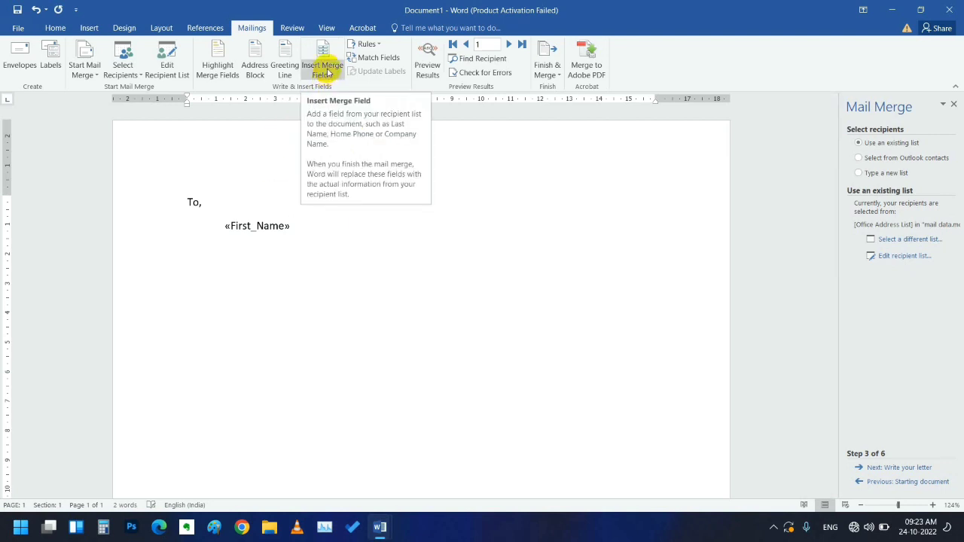
pyautogui.click(328, 73)
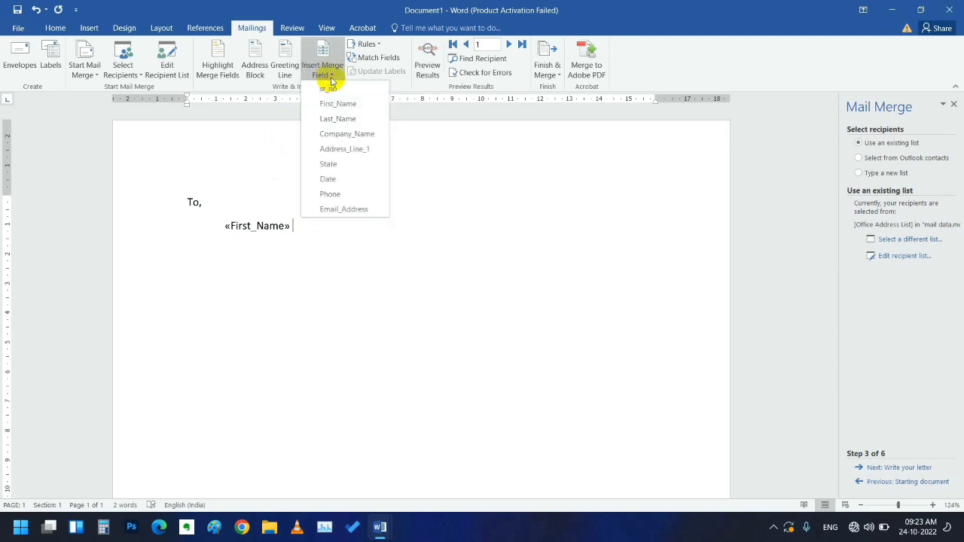
pyautogui.click(339, 118)
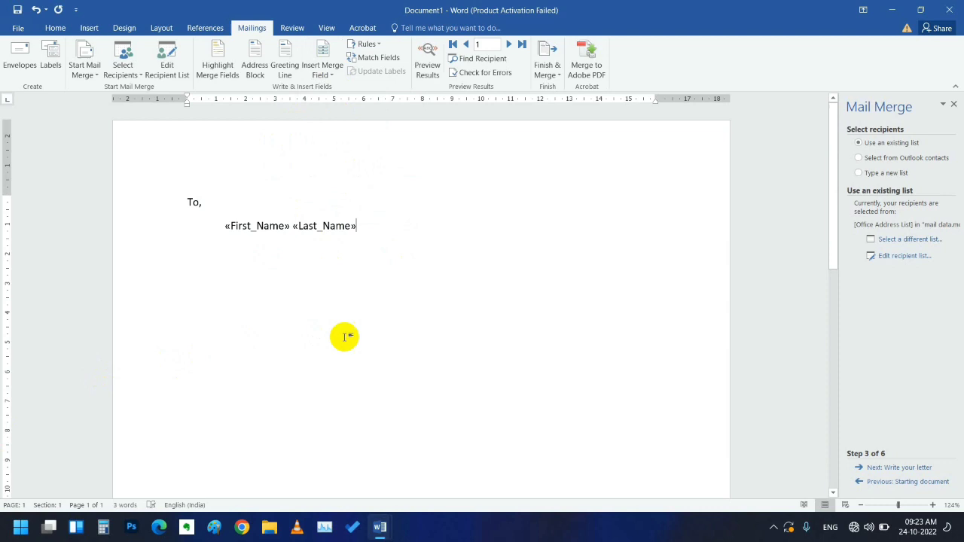
# - On a new line, enter =rand() to generate five paragraphs of sample text
pyautogui.press('Return')
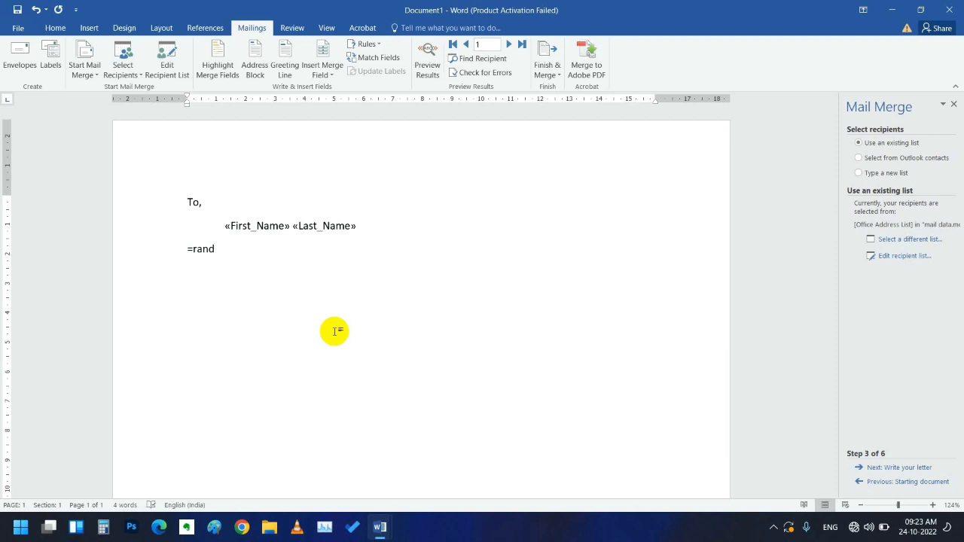
pyautogui.write(')')
pyautogui.press('Return')
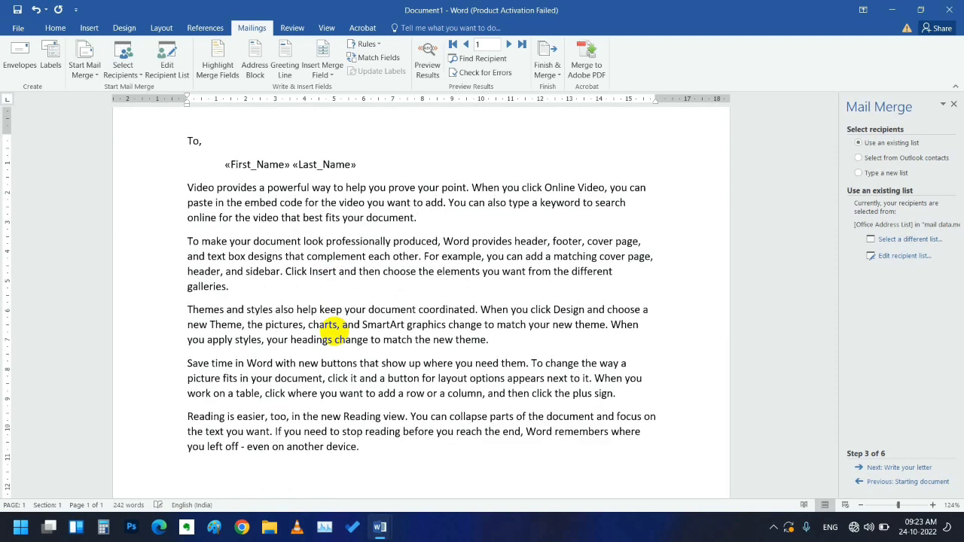
pyautogui.scroll(1, 249, 262)
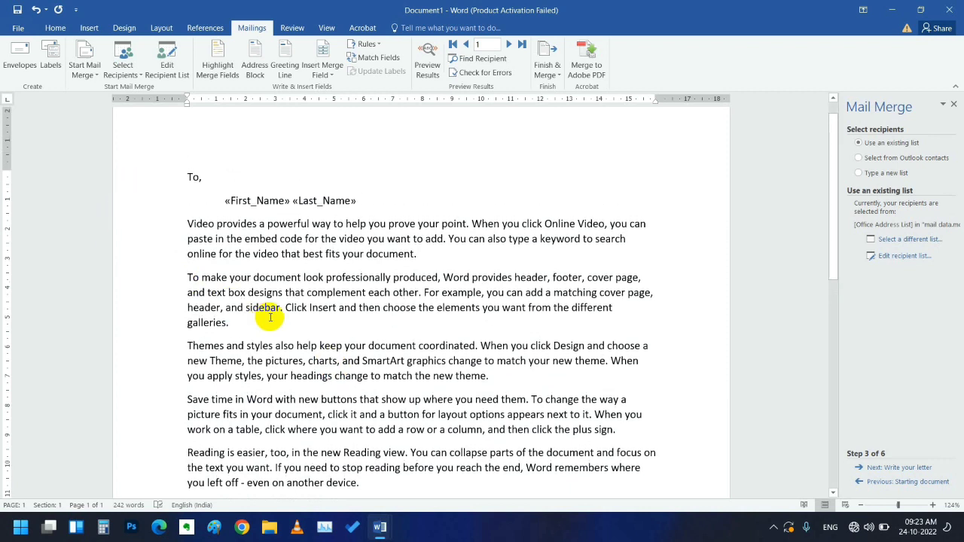
pyautogui.scroll(-1, 192, 315)
pyautogui.click(184, 303)
pyautogui.moveTo(183, 303); pyautogui.dragTo(389, 449)
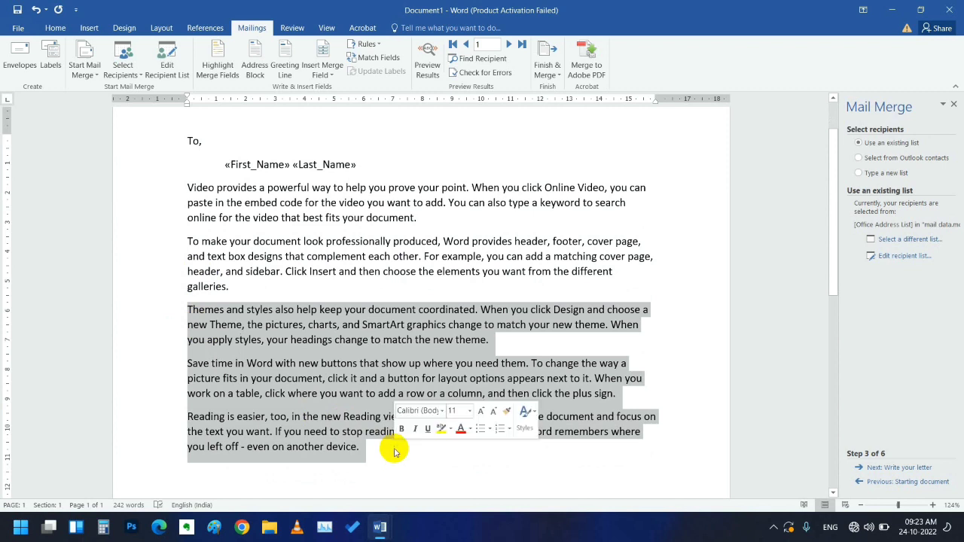
pyautogui.press('Delete')
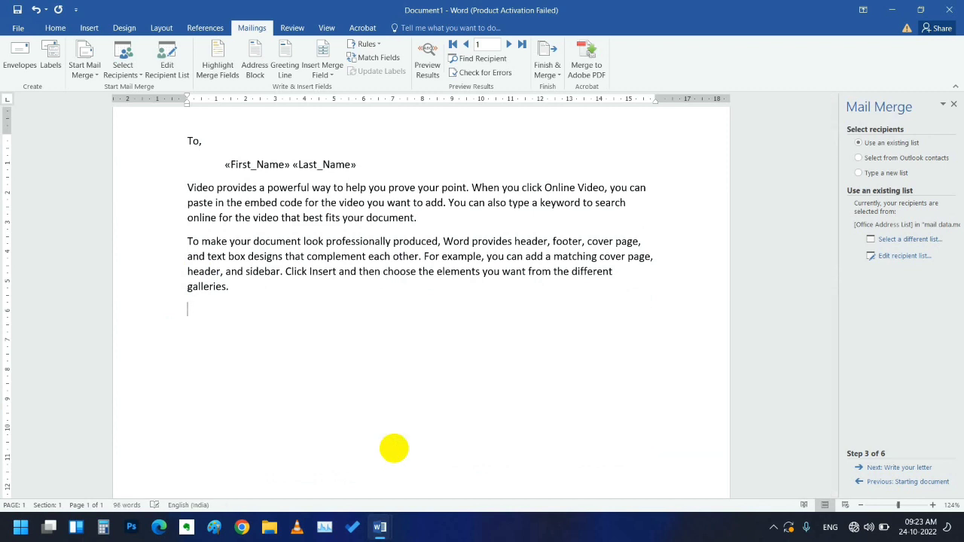
# - Add an empty line after the 'galleries.' paragraph at the end of the letter body
pyautogui.scroll(2, 383, 392)
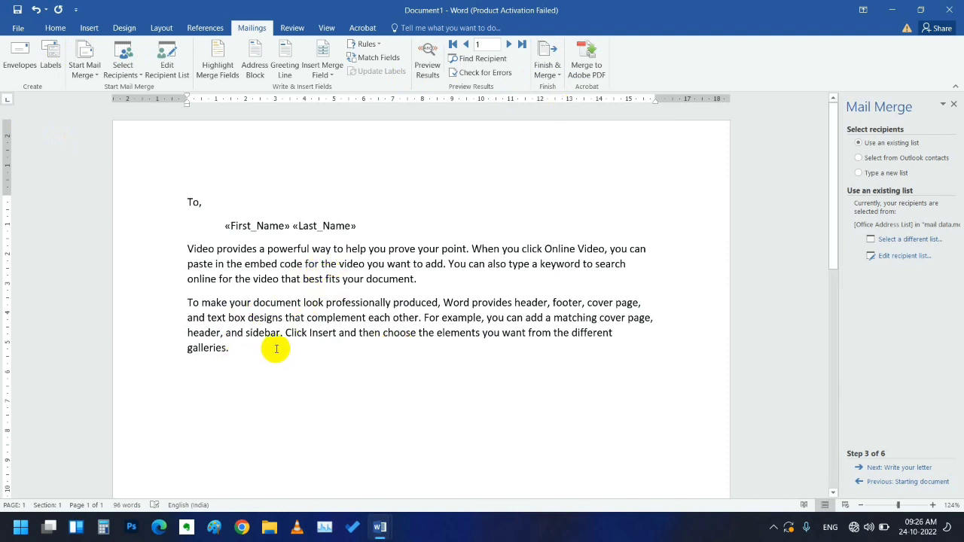
pyautogui.press('Return')
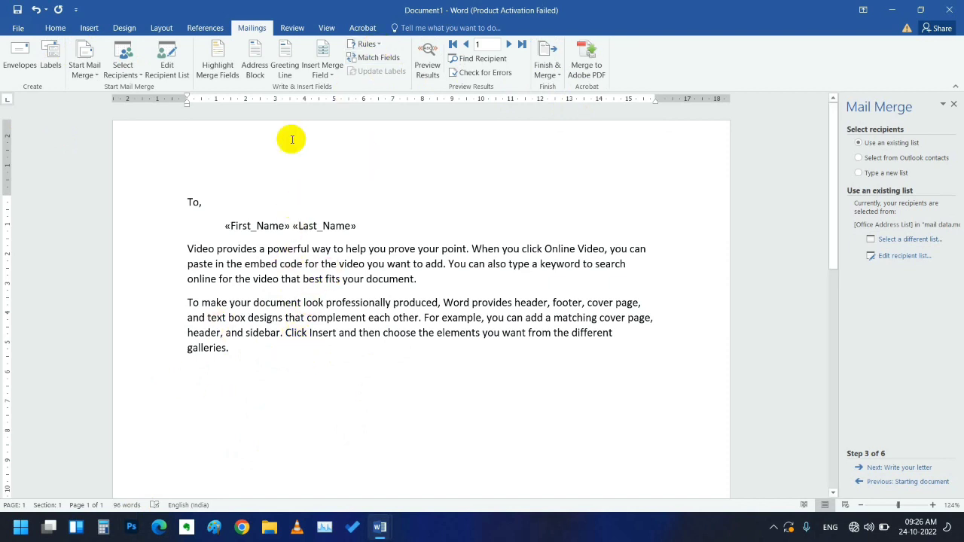
# - Insert the Company_Name, Address_Line_1 and State merge fields below the body text
pyautogui.click(333, 75)
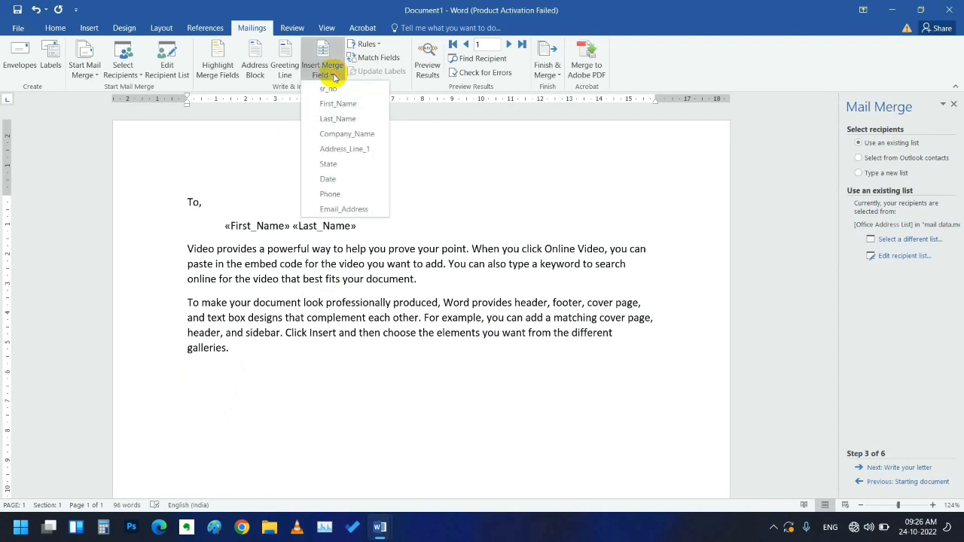
pyautogui.click(332, 138)
pyautogui.press('Return')
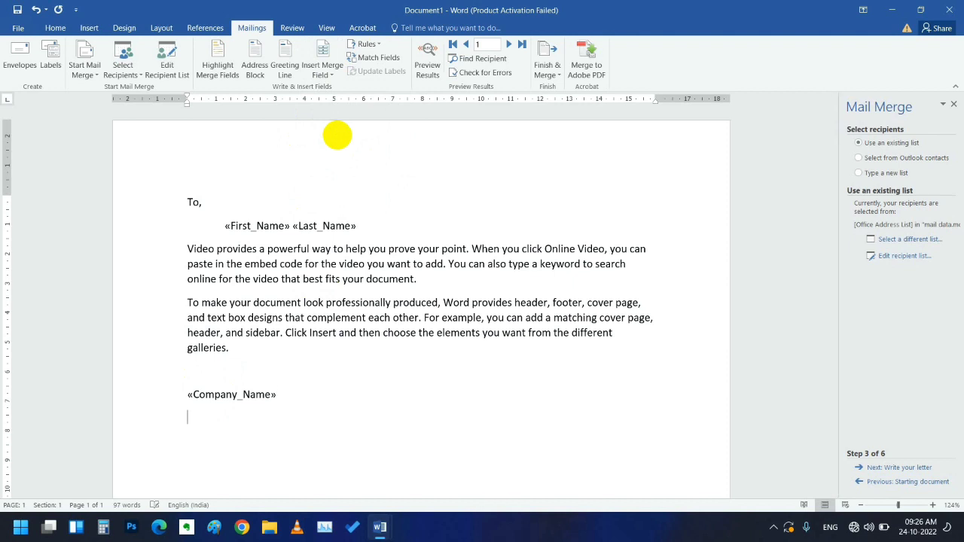
pyautogui.click(335, 75)
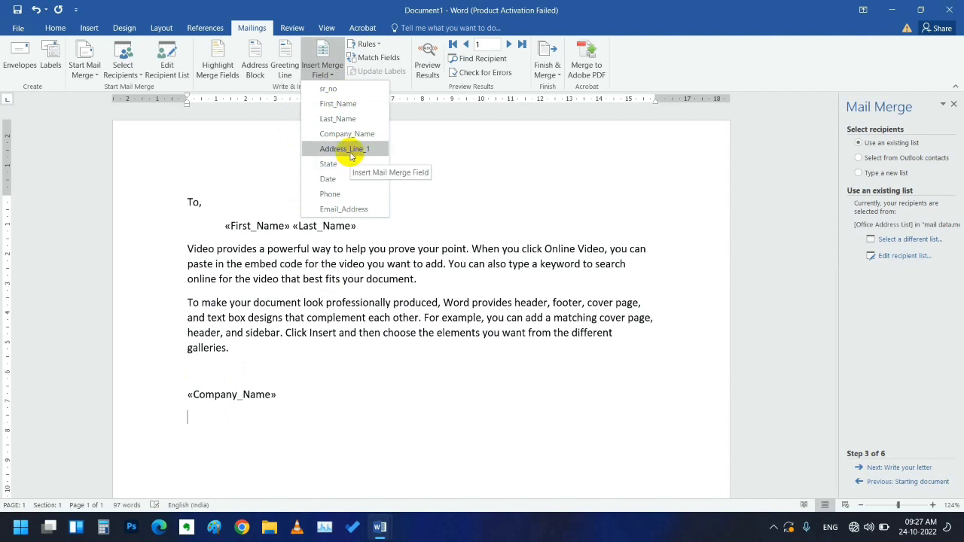
pyautogui.click(345, 149)
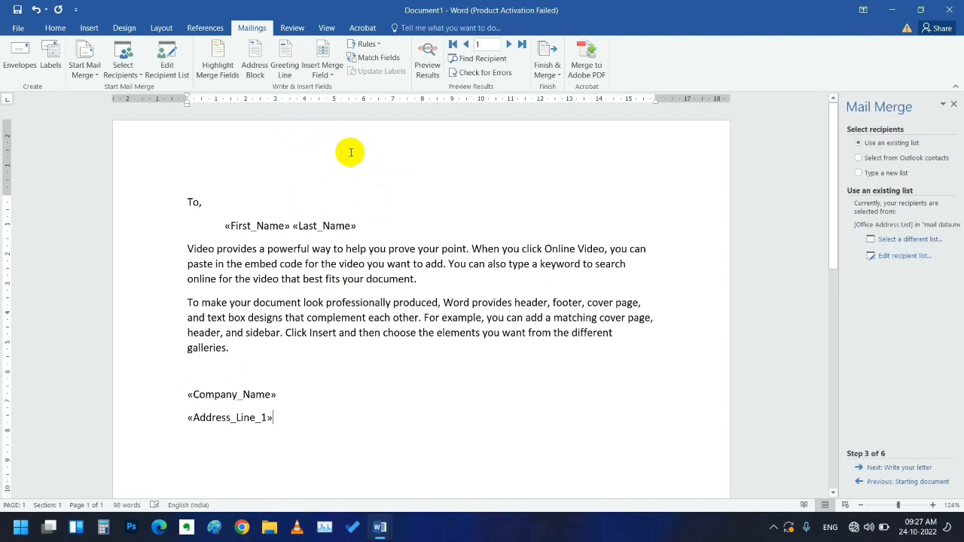
pyautogui.press('Return')
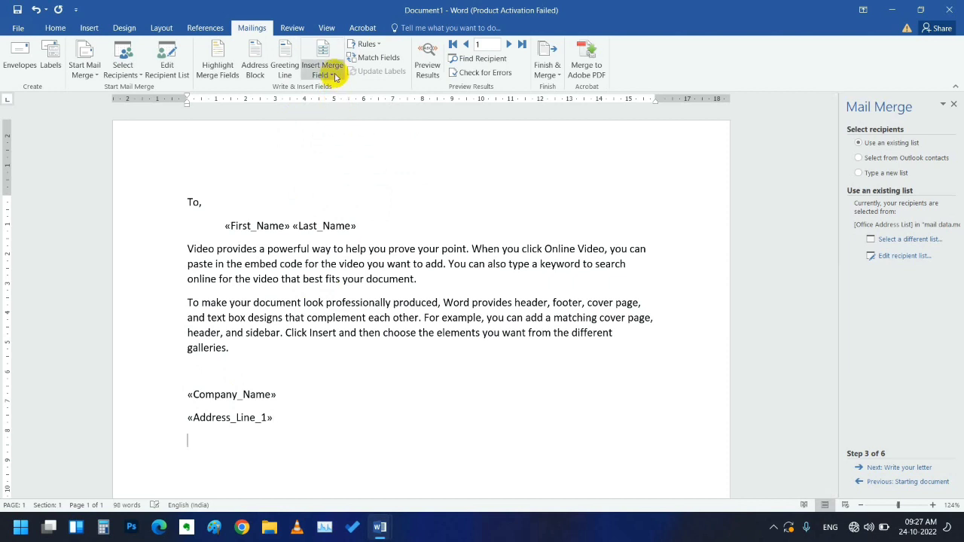
pyautogui.click(331, 75)
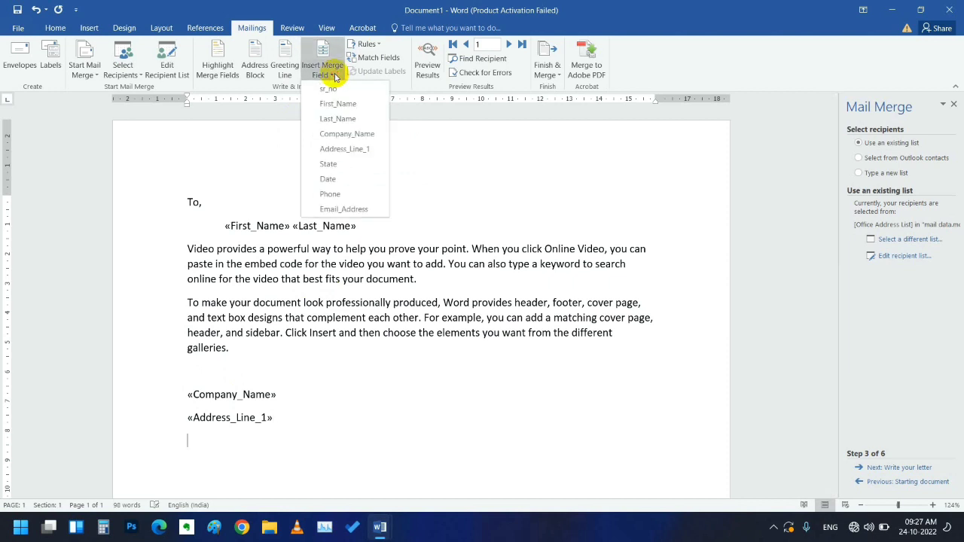
pyautogui.click(359, 164)
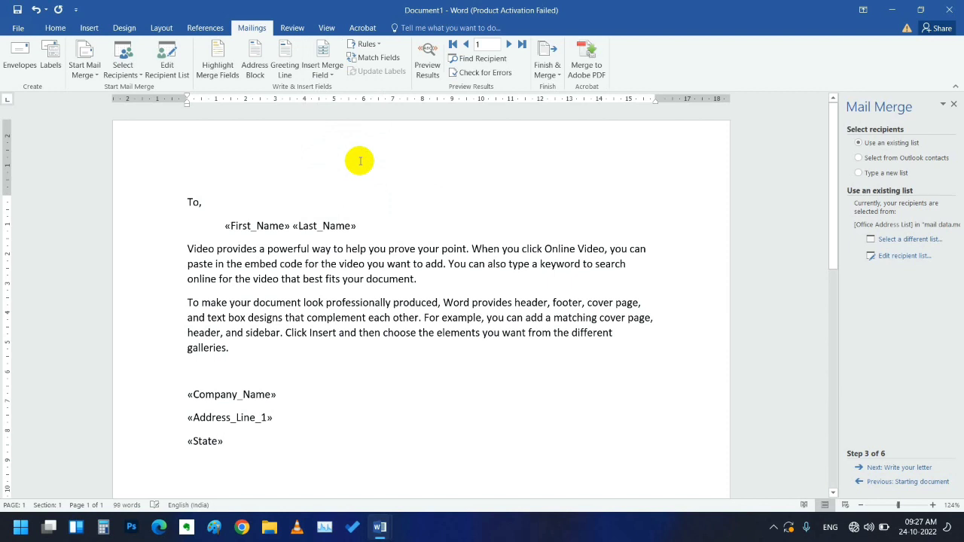
# - Insert the Date, Phone and Email_Address merge fields after them
pyautogui.click(332, 75)
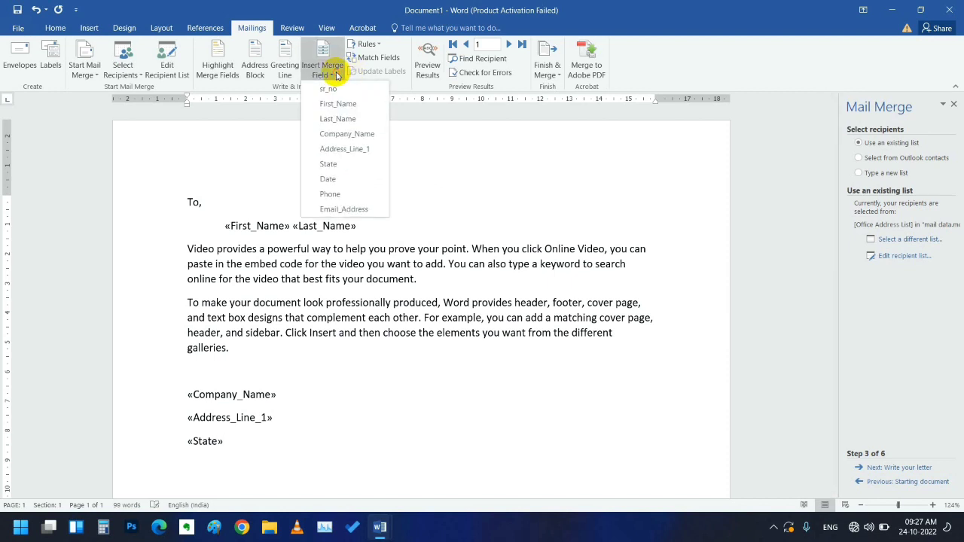
pyautogui.click(345, 178)
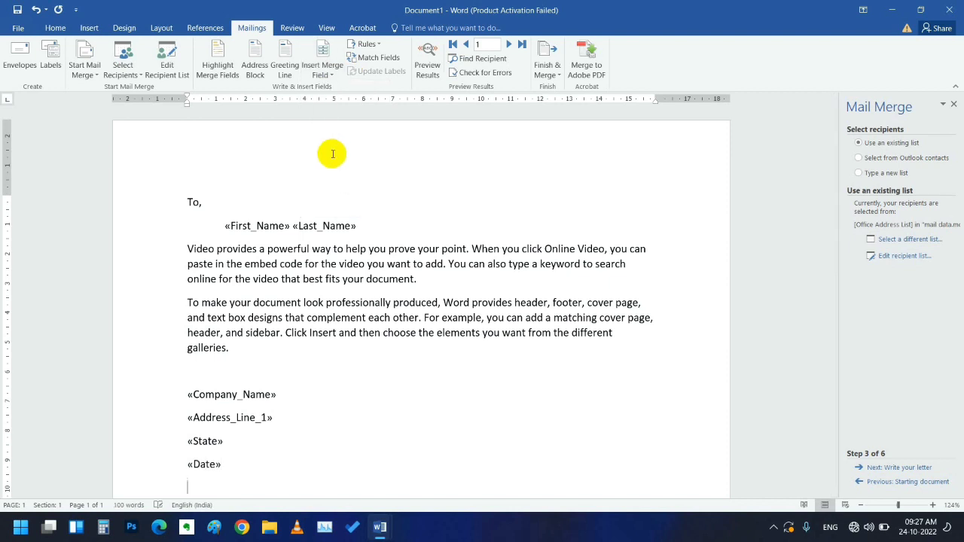
pyautogui.click(328, 75)
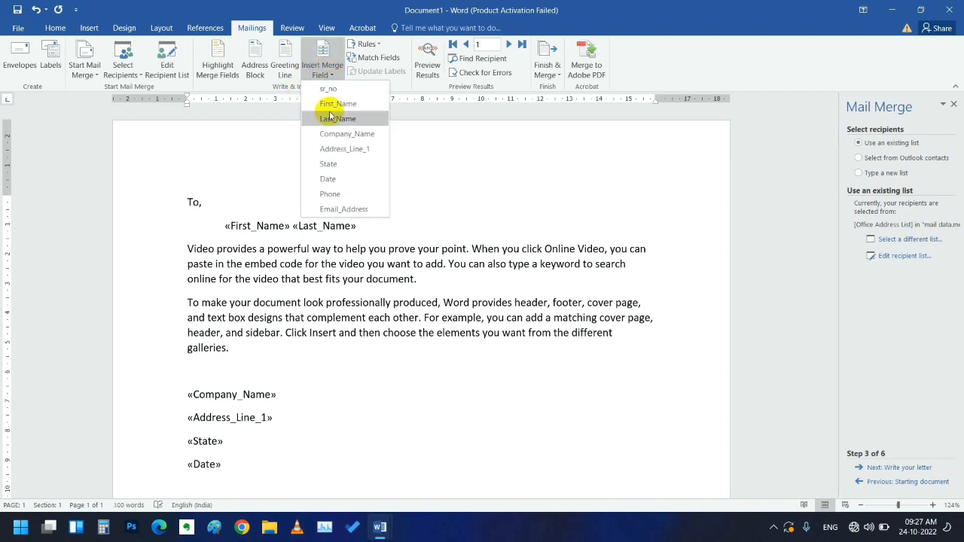
pyautogui.click(347, 195)
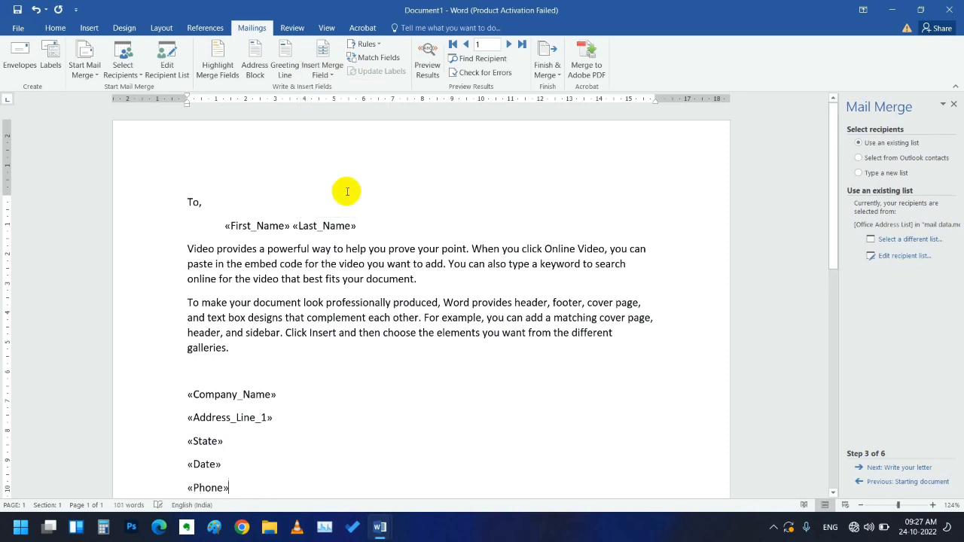
pyautogui.press('Return')
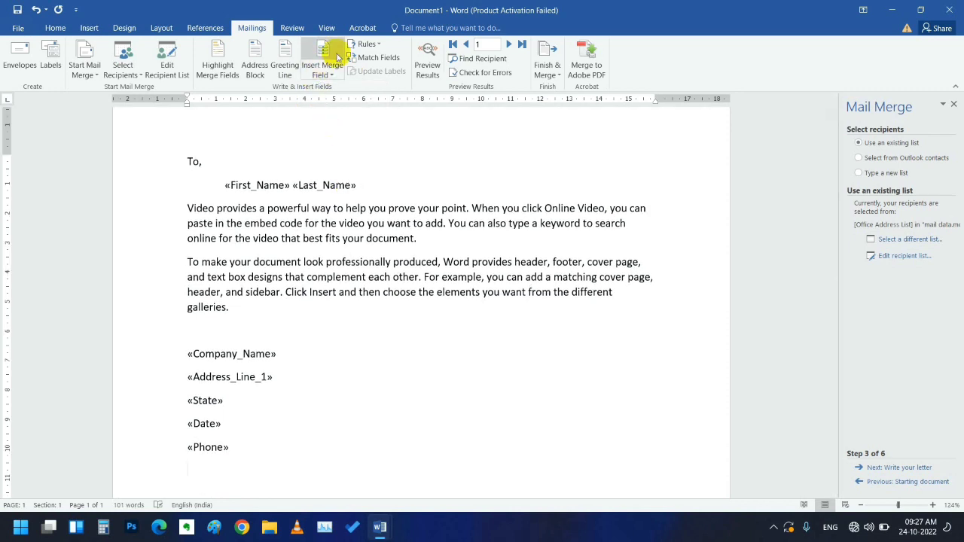
pyautogui.click(325, 70)
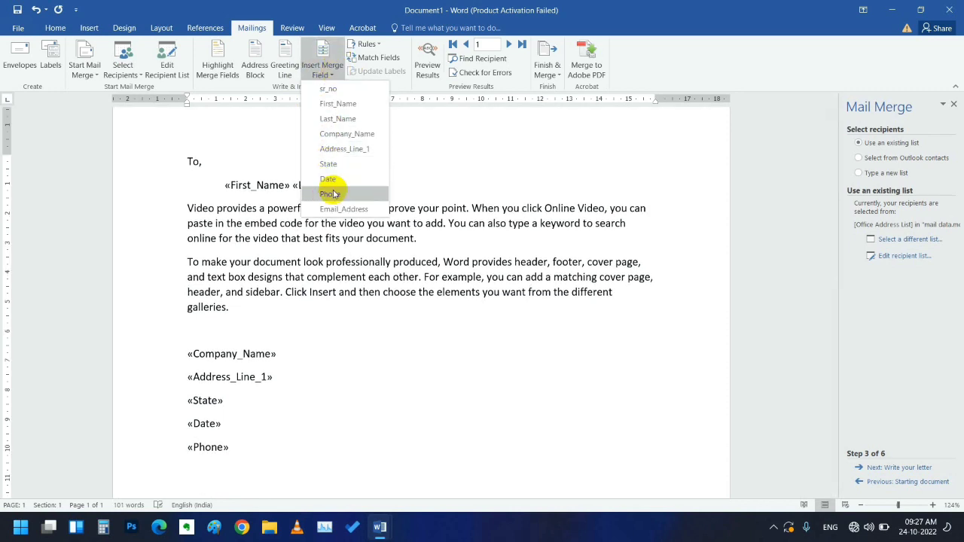
pyautogui.click(360, 209)
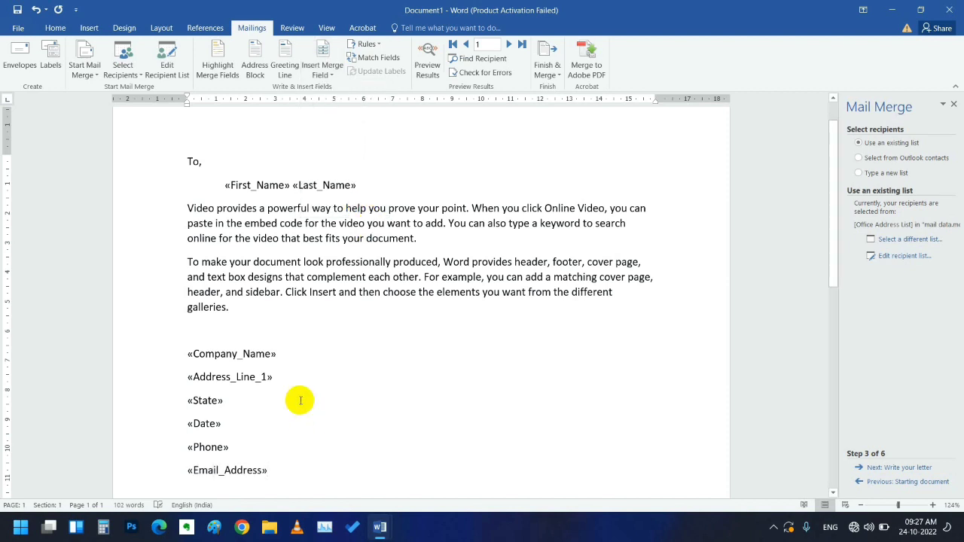
# - Delete the blank line above the Company_Name field
pyautogui.scroll(-2, 299, 398)
pyautogui.click(179, 256)
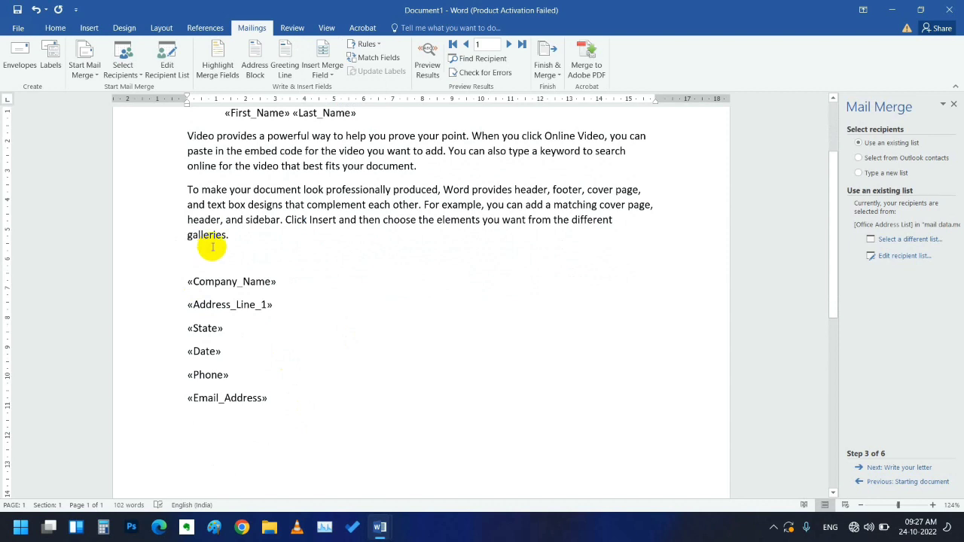
pyautogui.press('BackSpace')
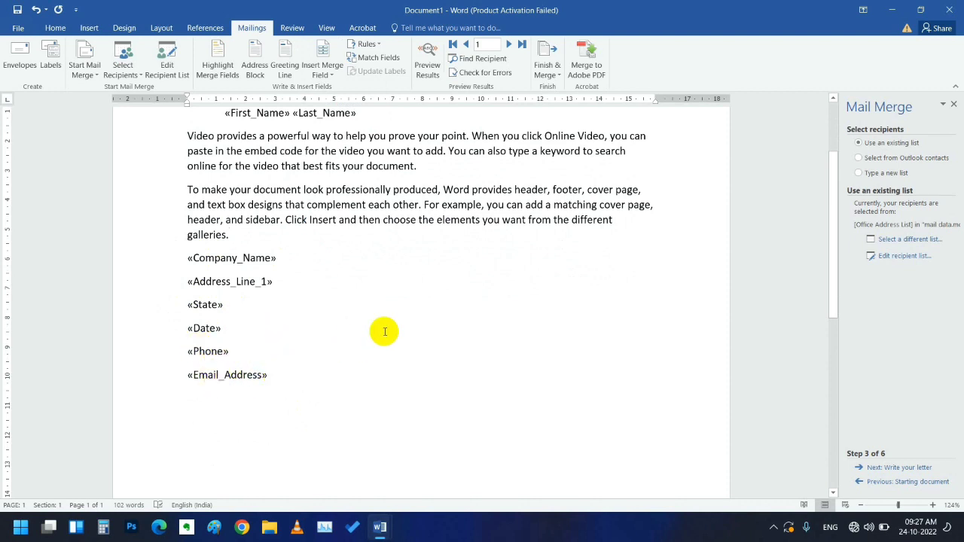
pyautogui.scroll(2, 382, 329)
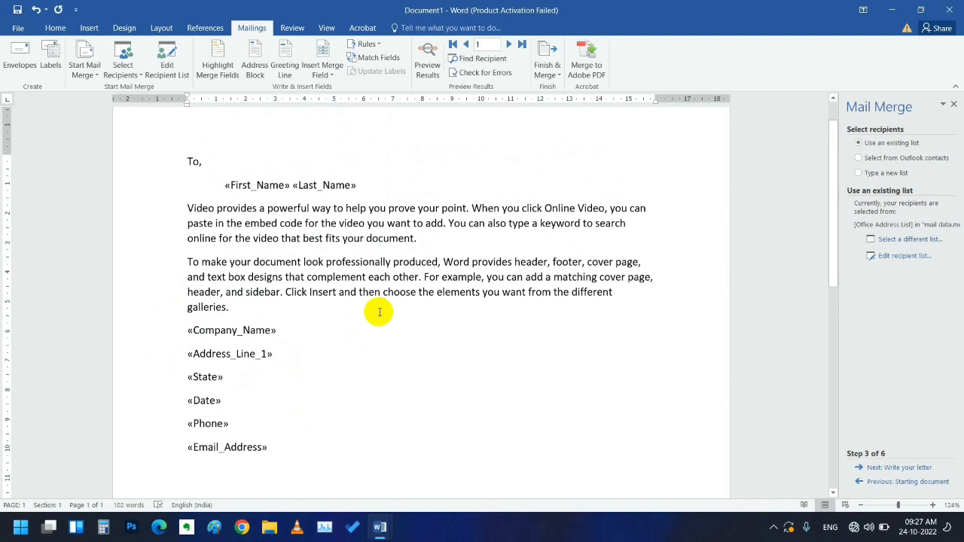
pyautogui.scroll(1, 387, 299)
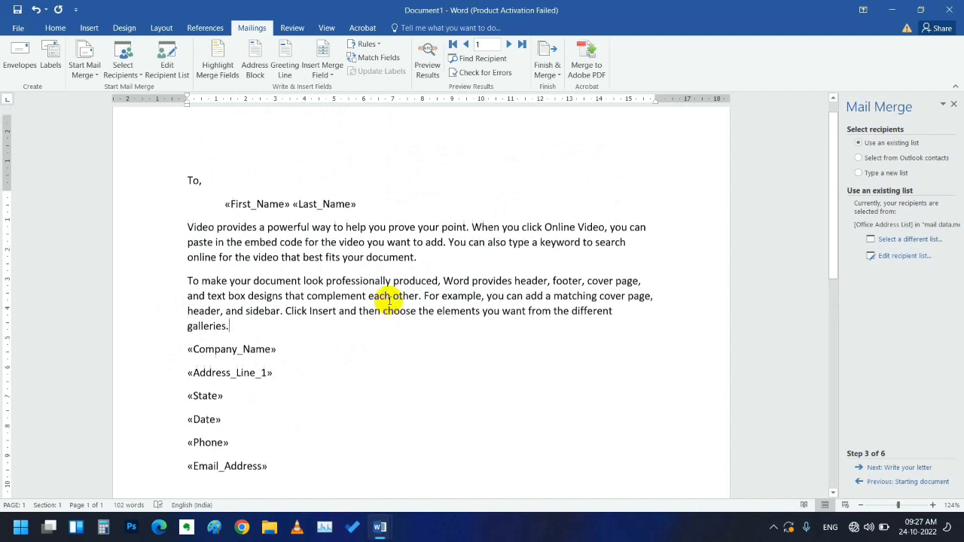
pyautogui.scroll(-1, 394, 298)
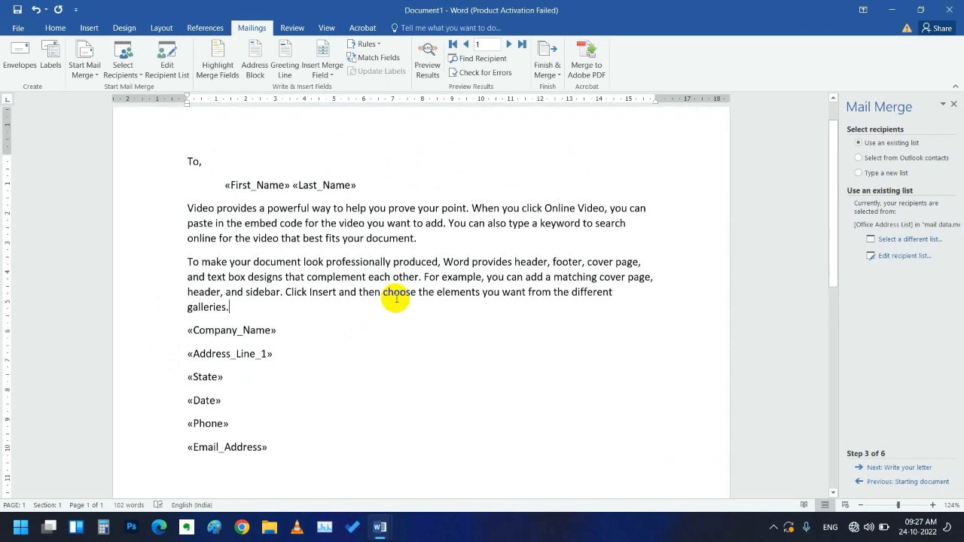
pyautogui.scroll(1, 394, 294)
# - Advance the Mail Merge wizard to Step 5, Preview your letters
pyautogui.scroll(-1, 391, 236)
pyautogui.click(904, 467)
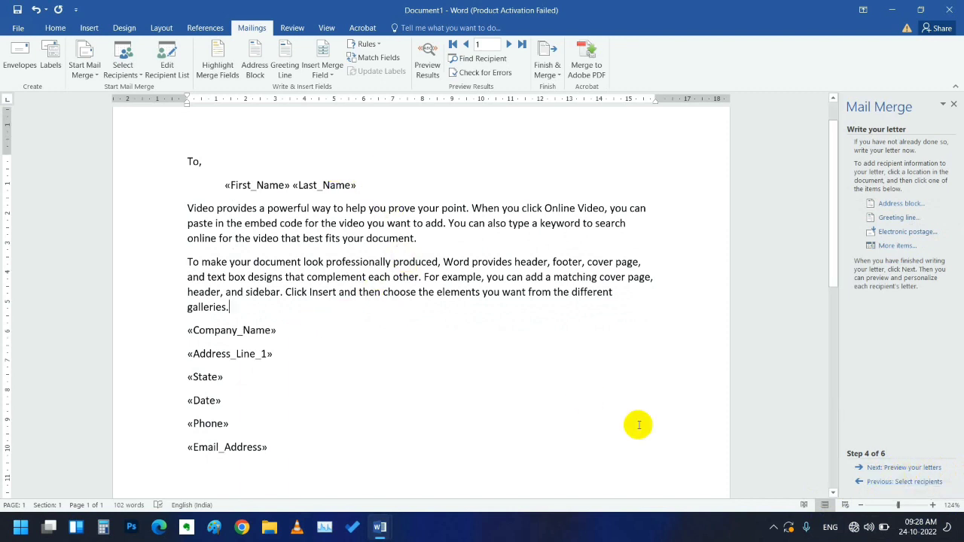
pyautogui.click(885, 468)
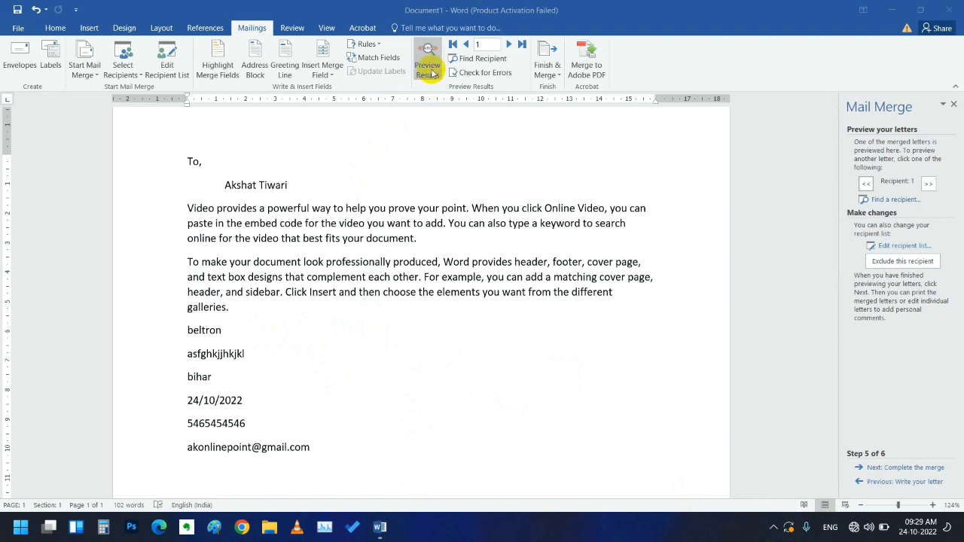
# - Toggle Preview Results between merge fields and the first recipient's data
pyautogui.click(432, 74)
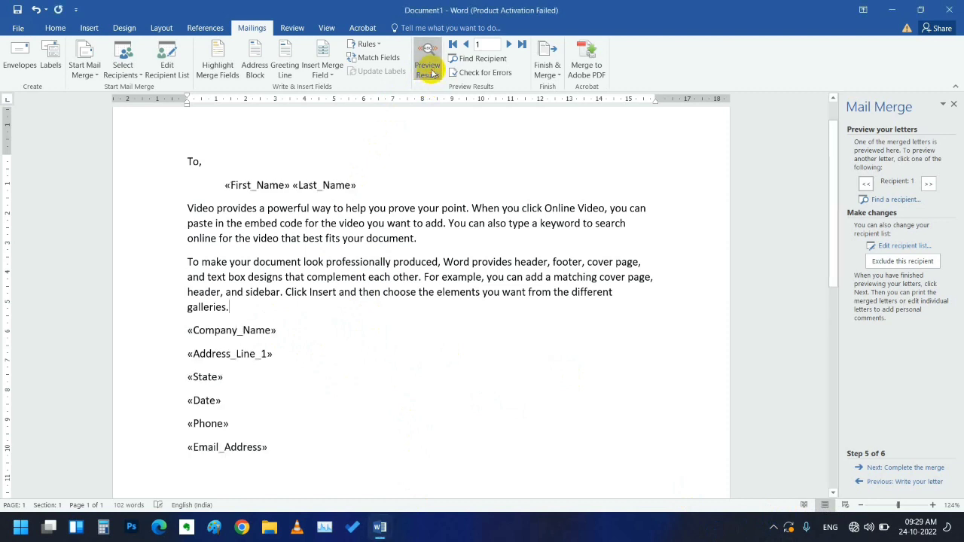
pyautogui.click(433, 73)
pyautogui.click(432, 73)
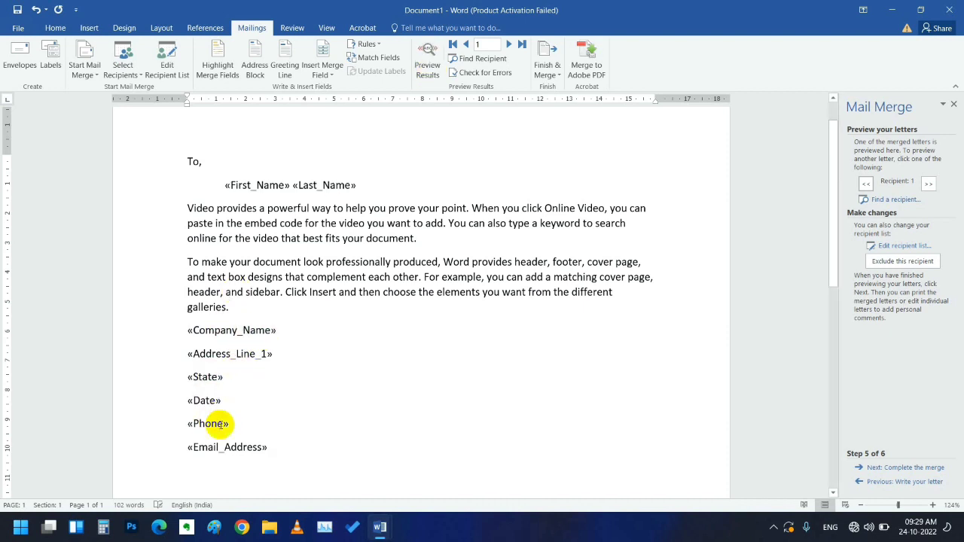
pyautogui.click(422, 65)
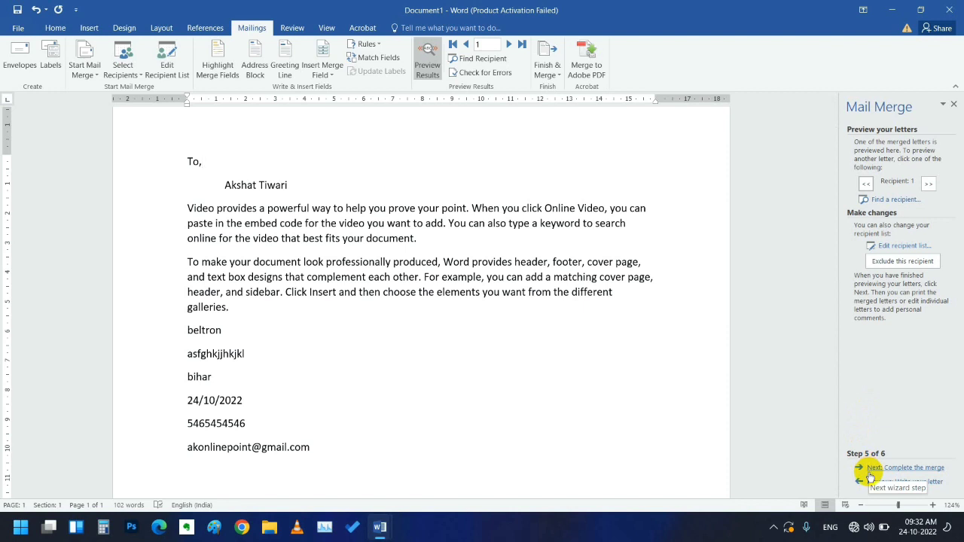
# - Advance to Step 6, Complete the merge, and show the Finish & Merge options
pyautogui.click(871, 472)
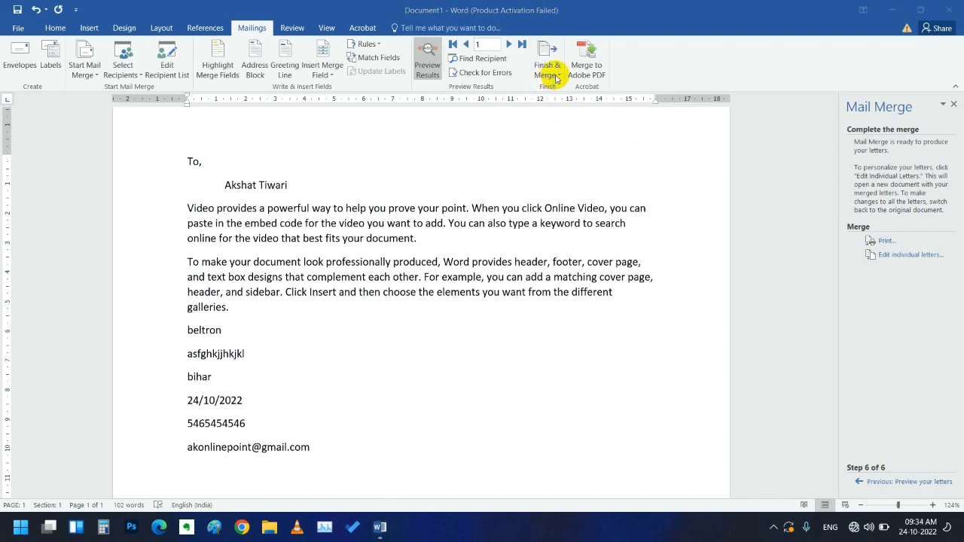
pyautogui.click(558, 76)
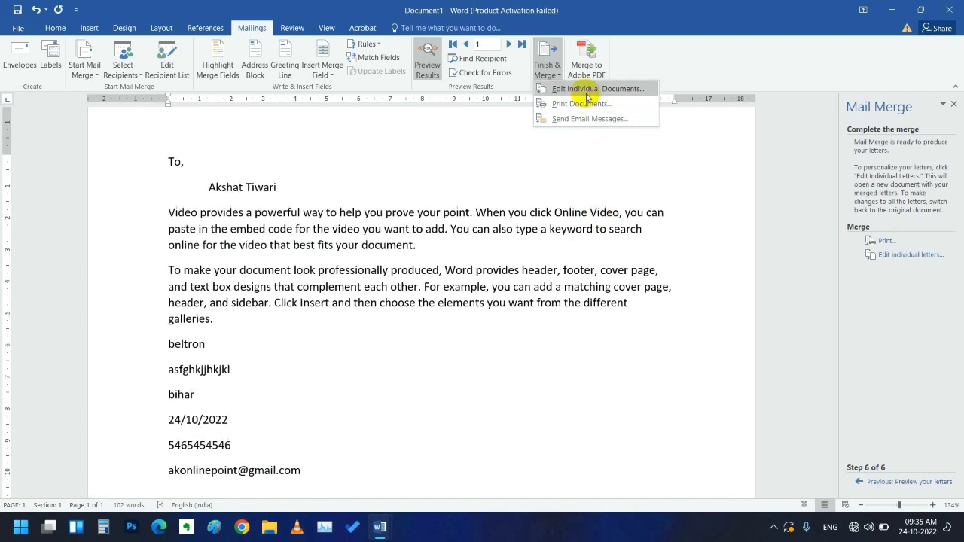
# - Merge all records into a new document with Edit Individual Documents
pyautogui.click(587, 93)
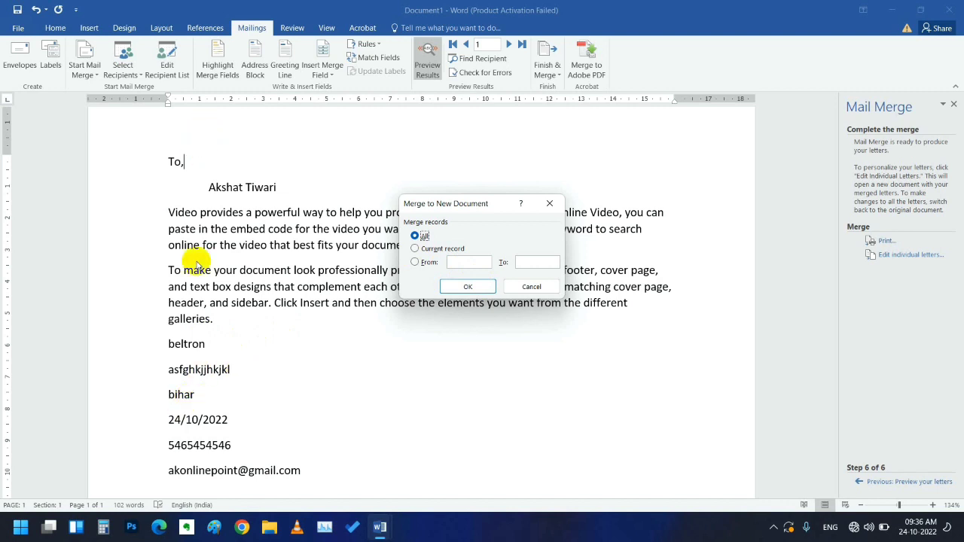
pyautogui.click(456, 288)
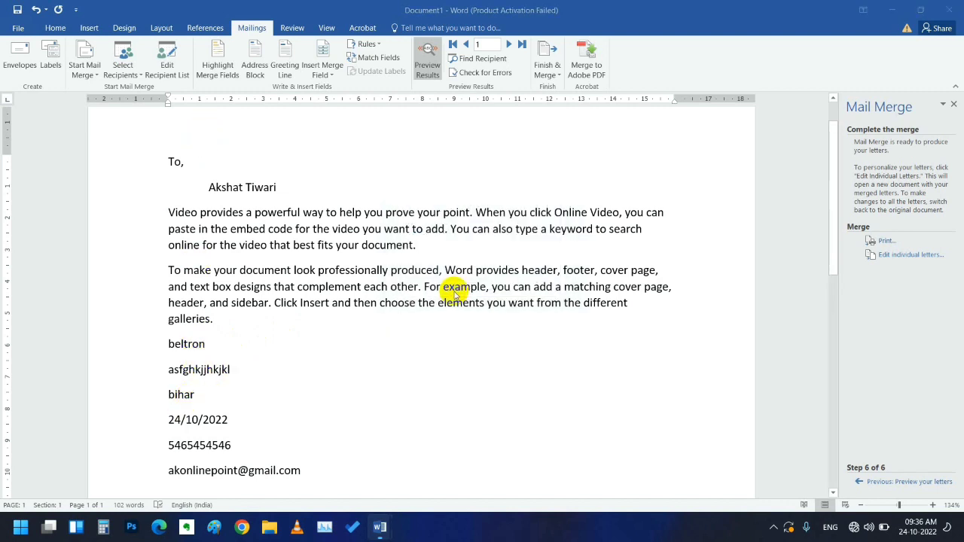
pyautogui.scroll(-9, 544, 398)
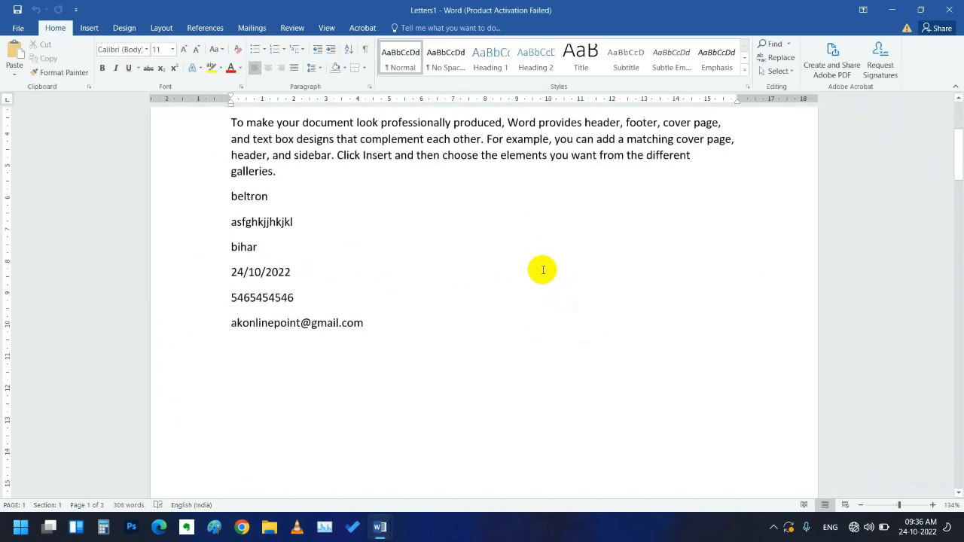
# - Look through the merged Letters1 pages, then close Letters1 without saving
pyautogui.scroll(-12, 544, 266)
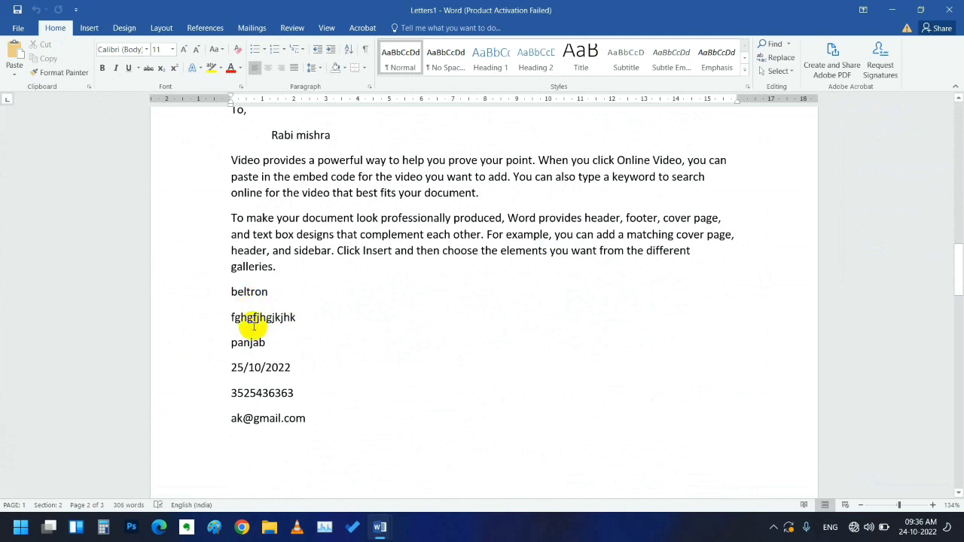
pyautogui.scroll(-13, 422, 309)
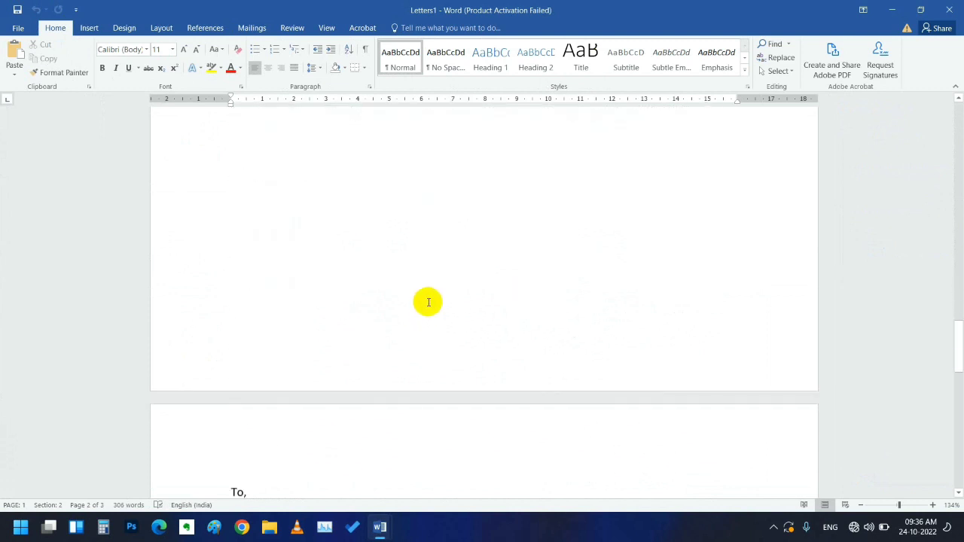
pyautogui.scroll(-3, 221, 209)
pyautogui.scroll(-6, 307, 303)
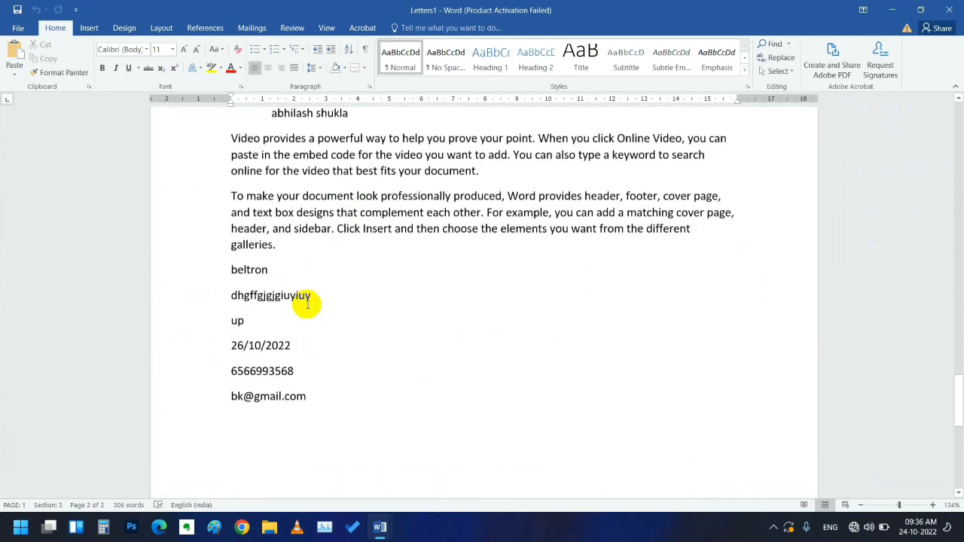
pyautogui.scroll(1, 263, 275)
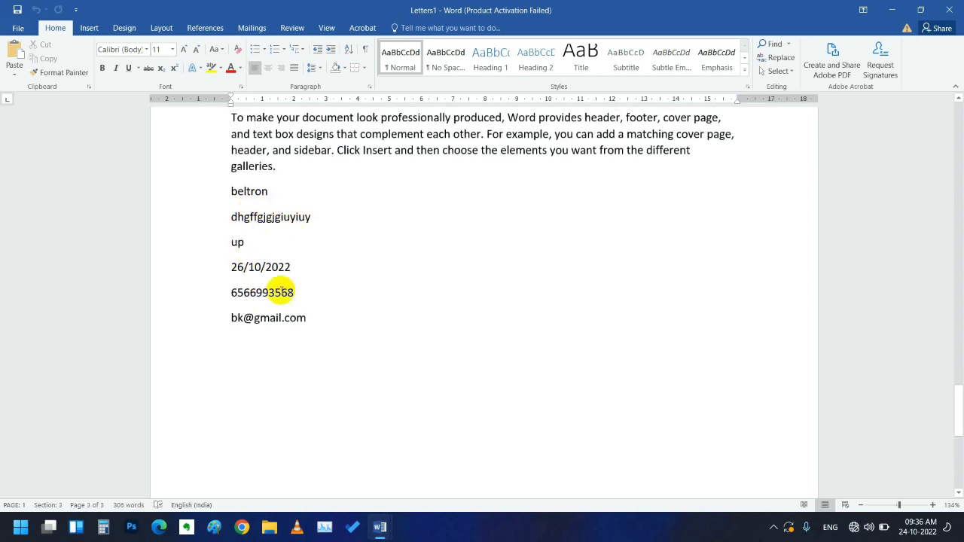
pyautogui.scroll(-5, 470, 332)
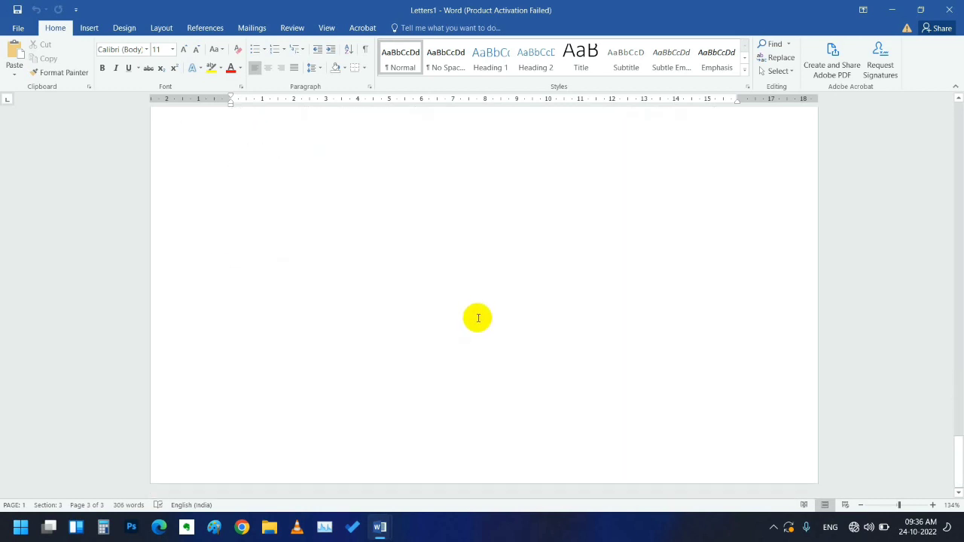
pyautogui.scroll(15, 474, 279)
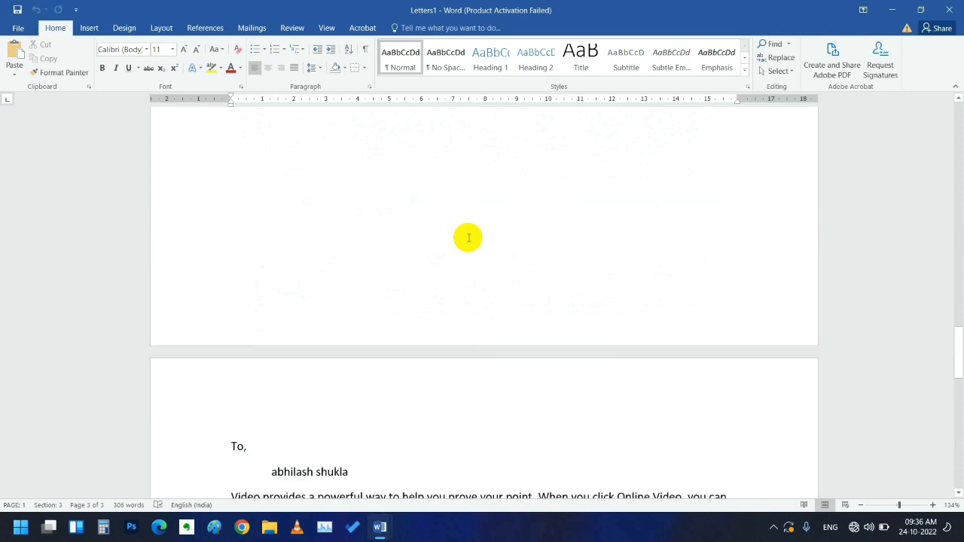
pyautogui.scroll(12, 474, 240)
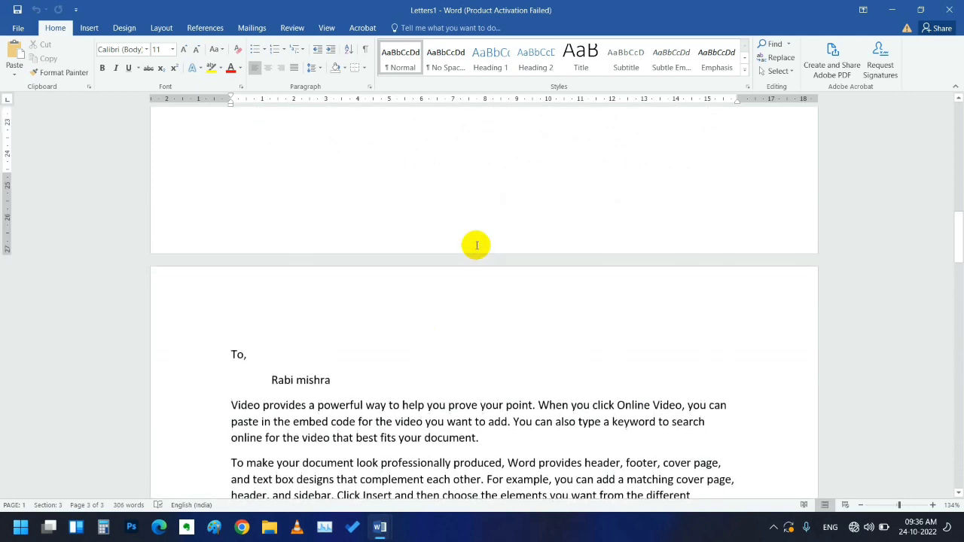
pyautogui.scroll(10, 478, 241)
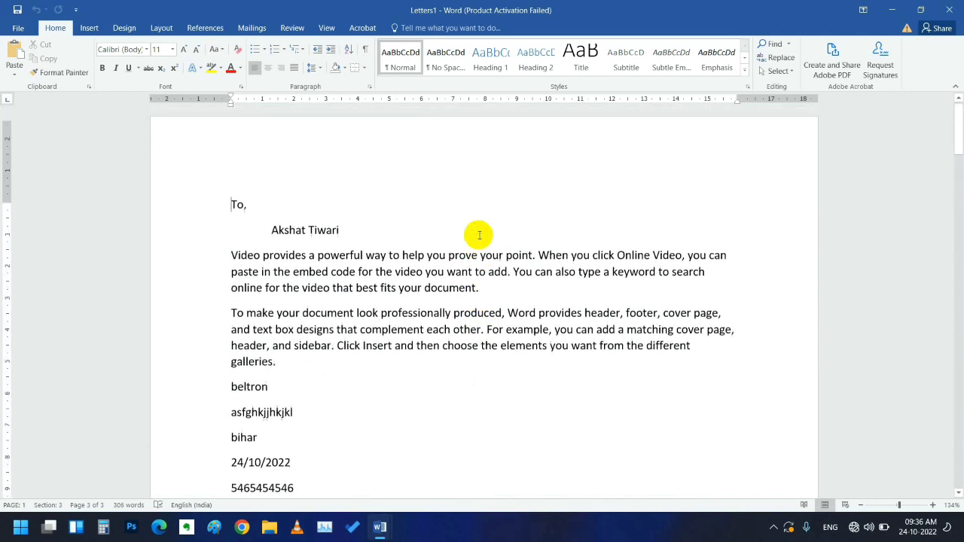
pyautogui.hotkey('ctrl', 'Home')
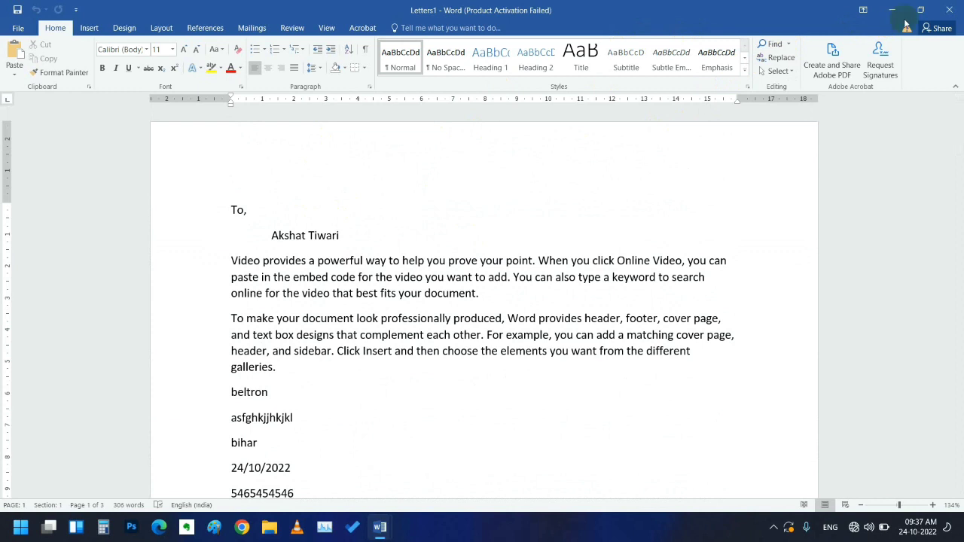
pyautogui.click(949, 9)
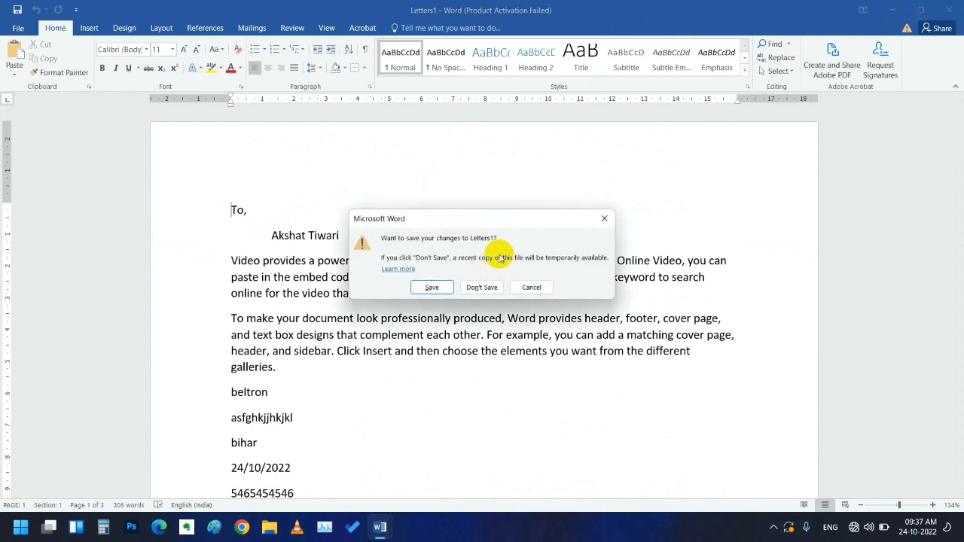
pyautogui.click(482, 287)
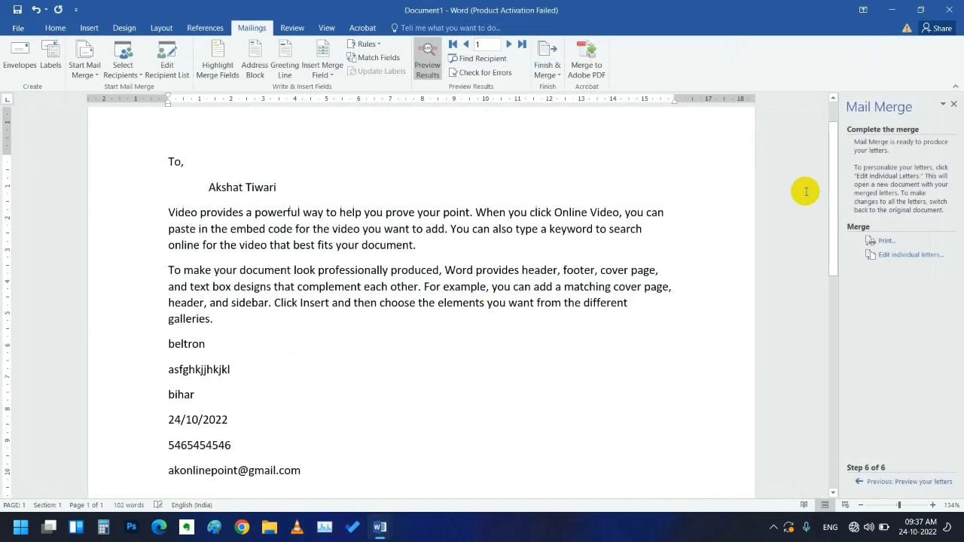
pyautogui.click(556, 76)
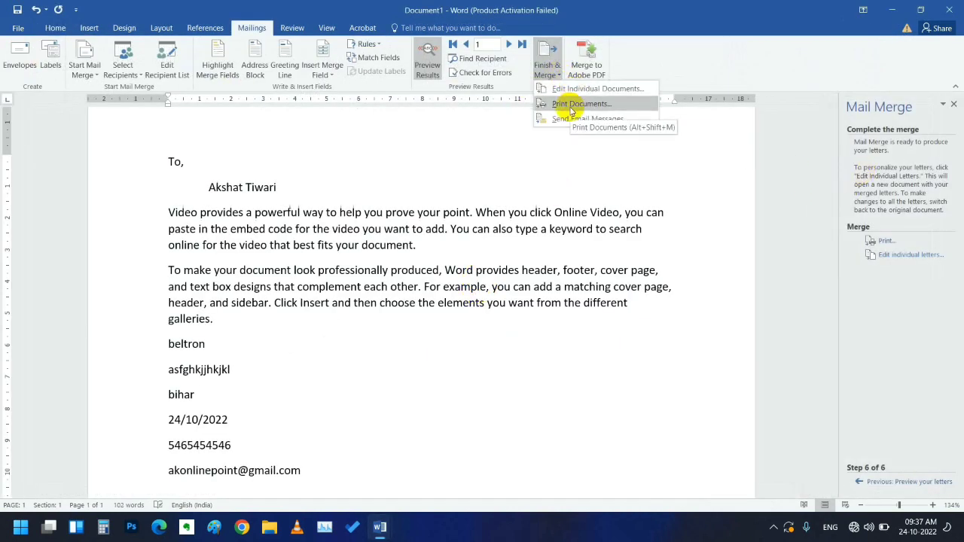
pyautogui.click(571, 106)
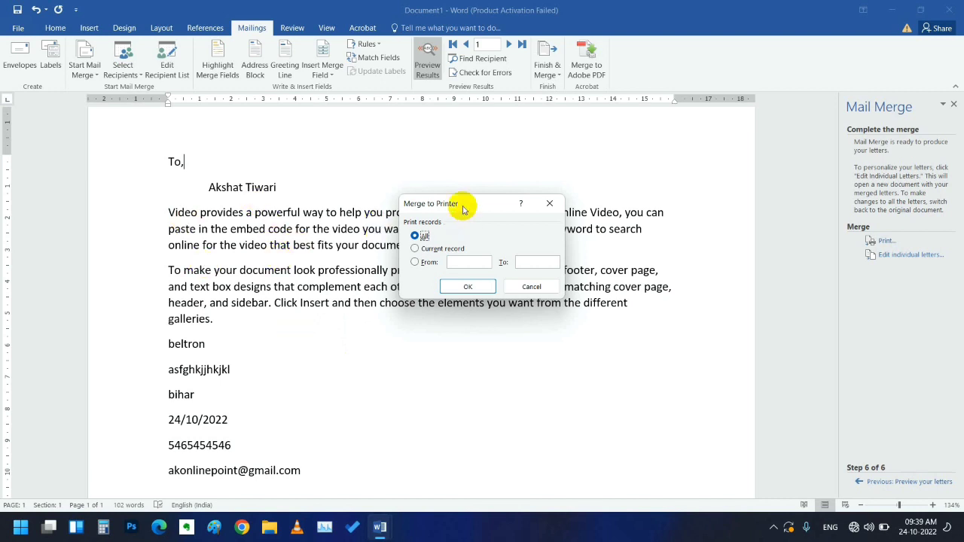
pyautogui.moveTo(472, 203); pyautogui.dragTo(840, 264)
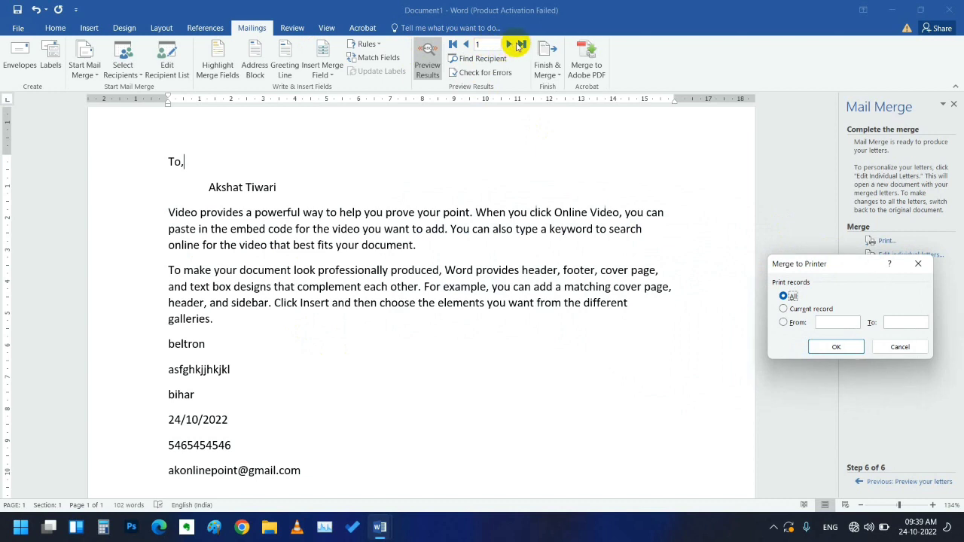
pyautogui.click(920, 265)
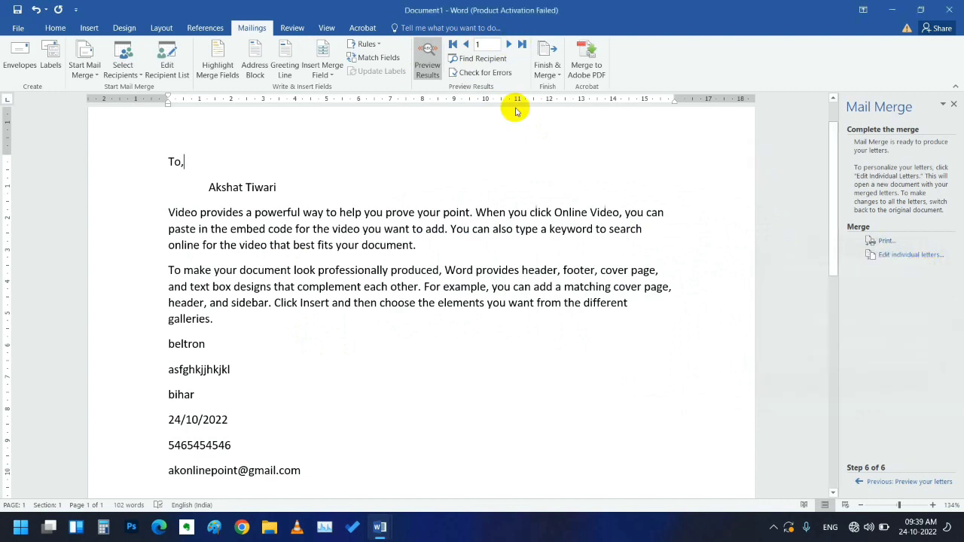
# - Cycle through the letter previews for recipients 1–3 three times, ending on the last record
pyautogui.click(507, 45)
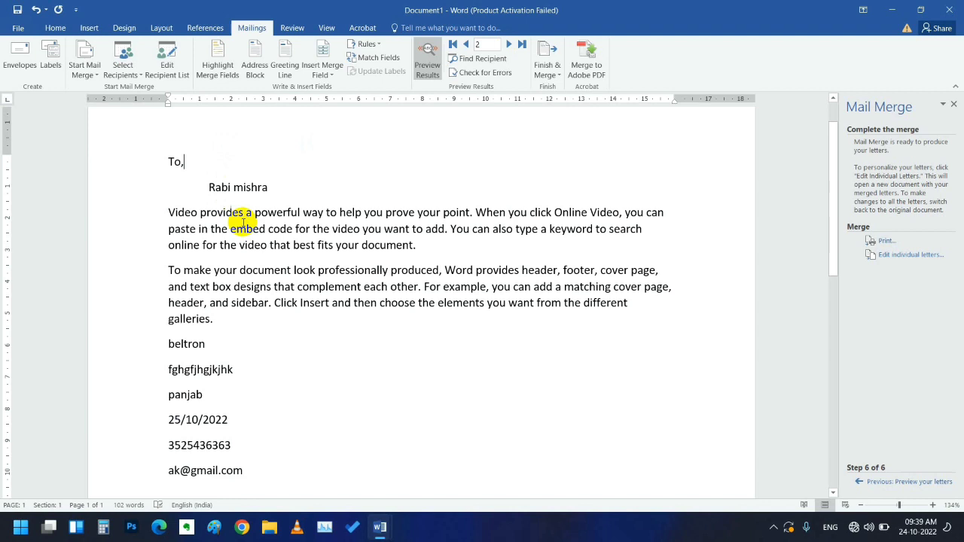
pyautogui.click(509, 44)
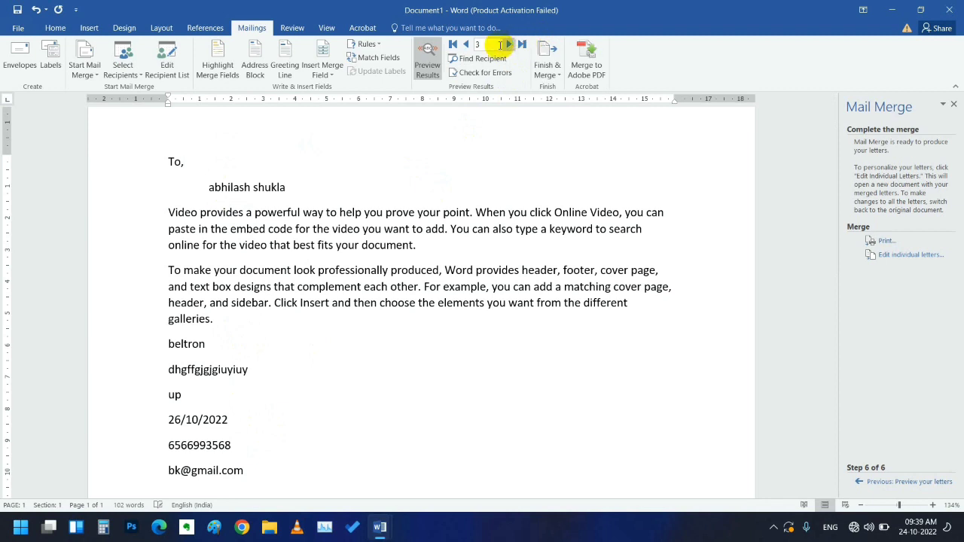
pyautogui.click(452, 45)
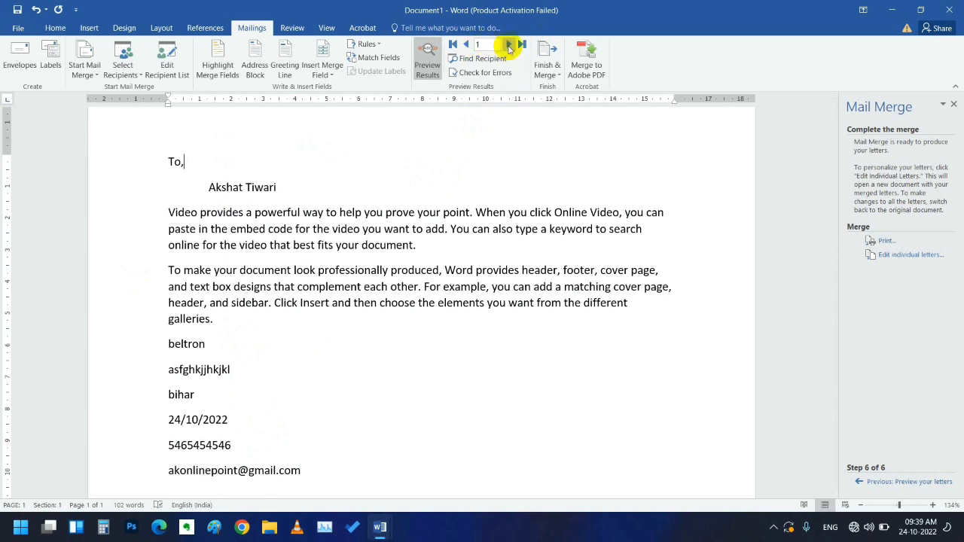
pyautogui.click(509, 47)
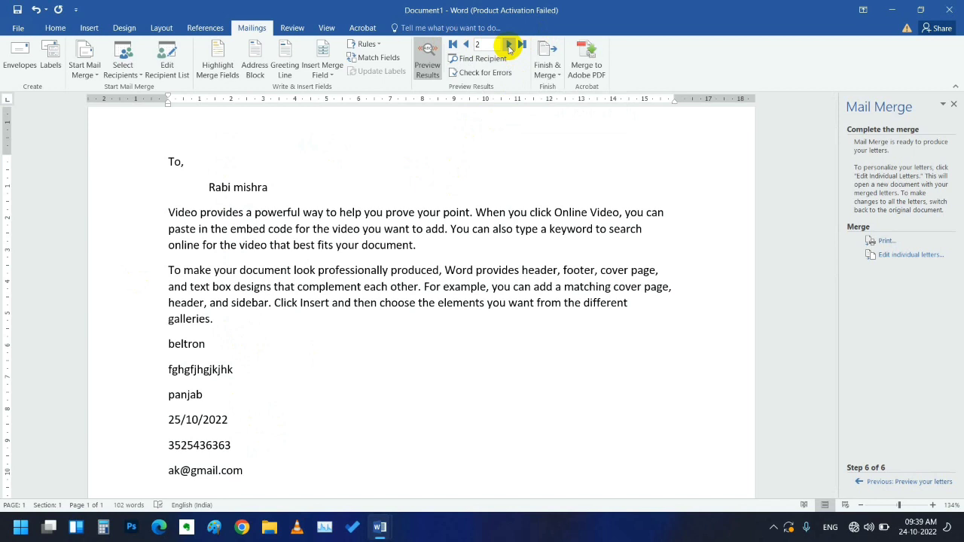
pyautogui.click(509, 47)
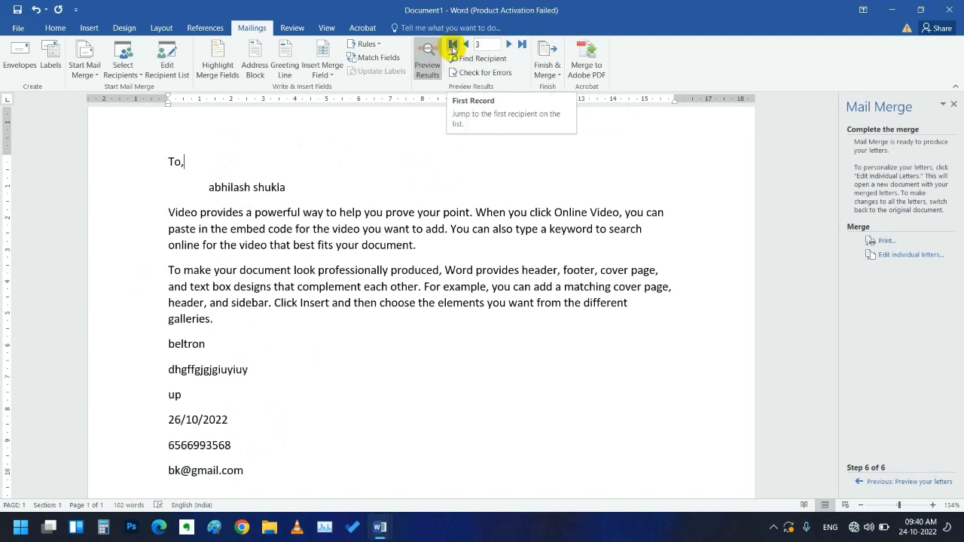
pyautogui.click(453, 47)
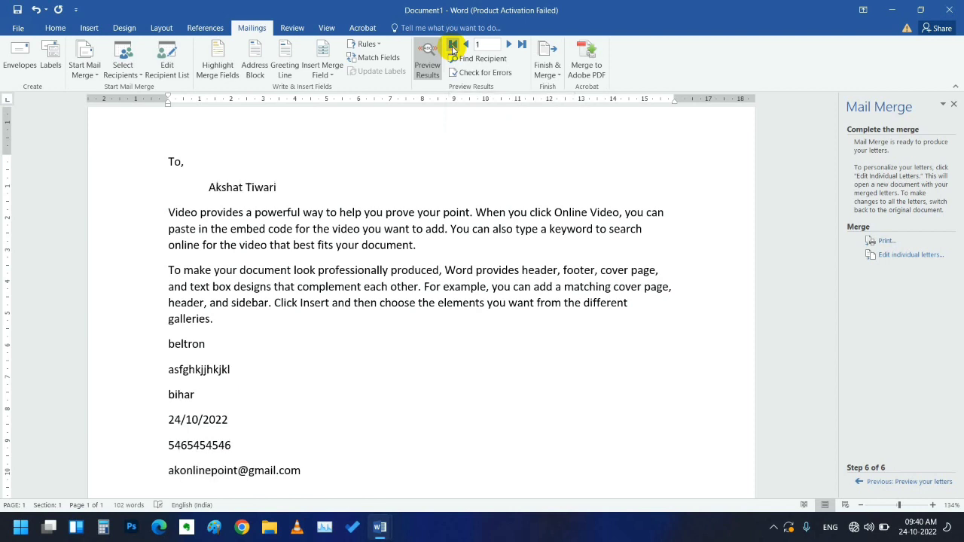
pyautogui.click(509, 46)
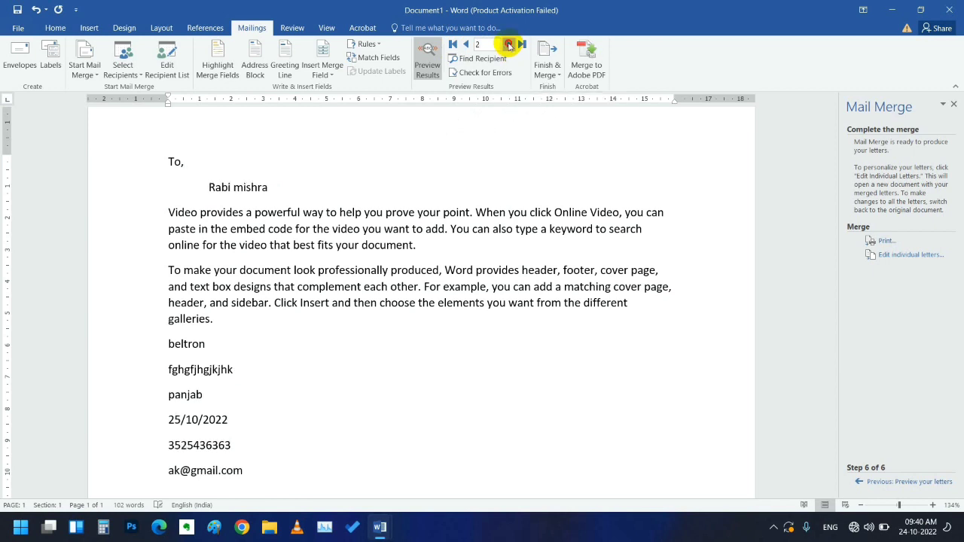
pyautogui.click(509, 46)
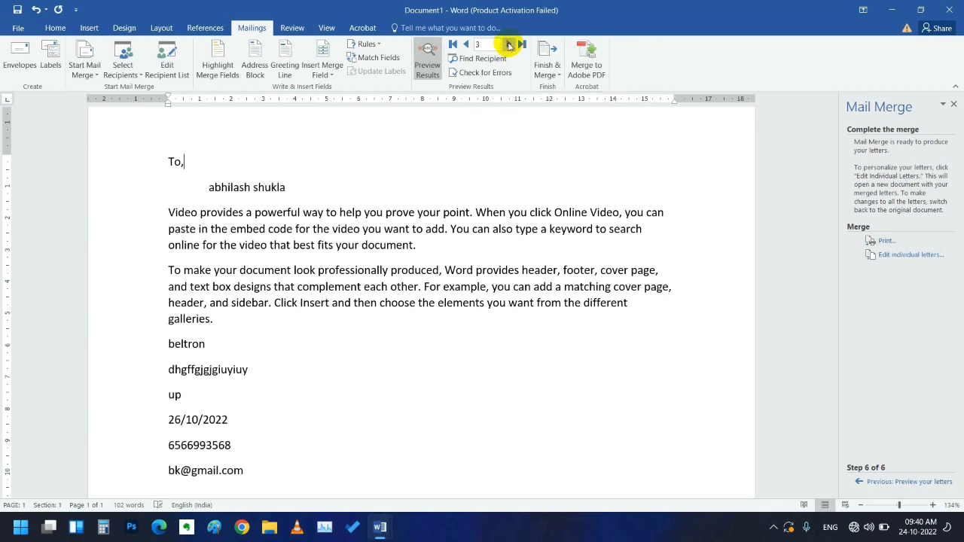
pyautogui.click(455, 47)
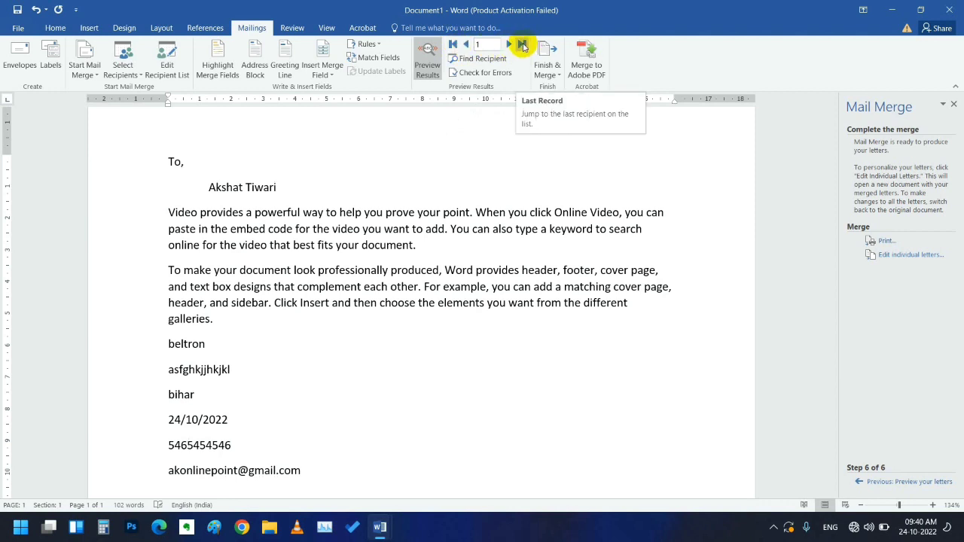
pyautogui.click(522, 46)
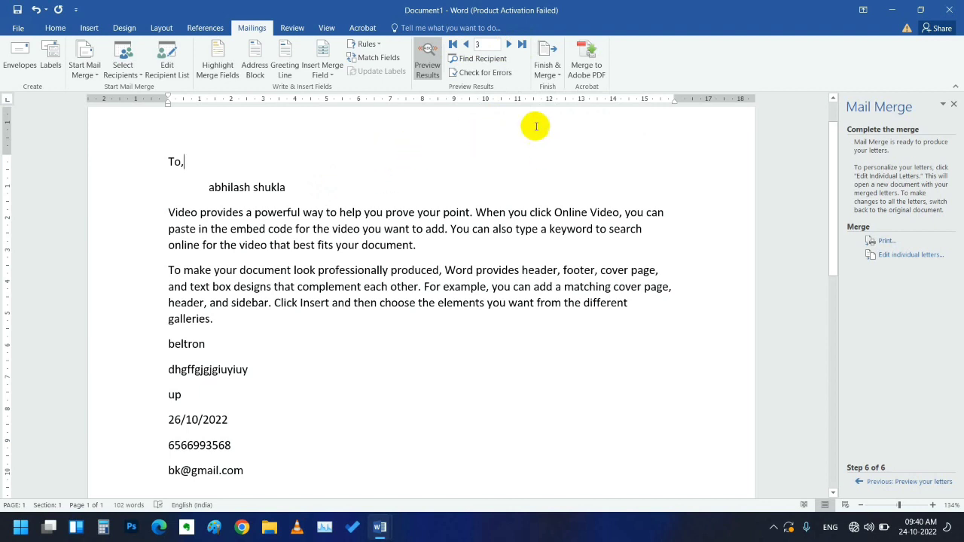
# - Print the merged letters for all records with Finish & Merge > Print Documents
pyautogui.click(557, 79)
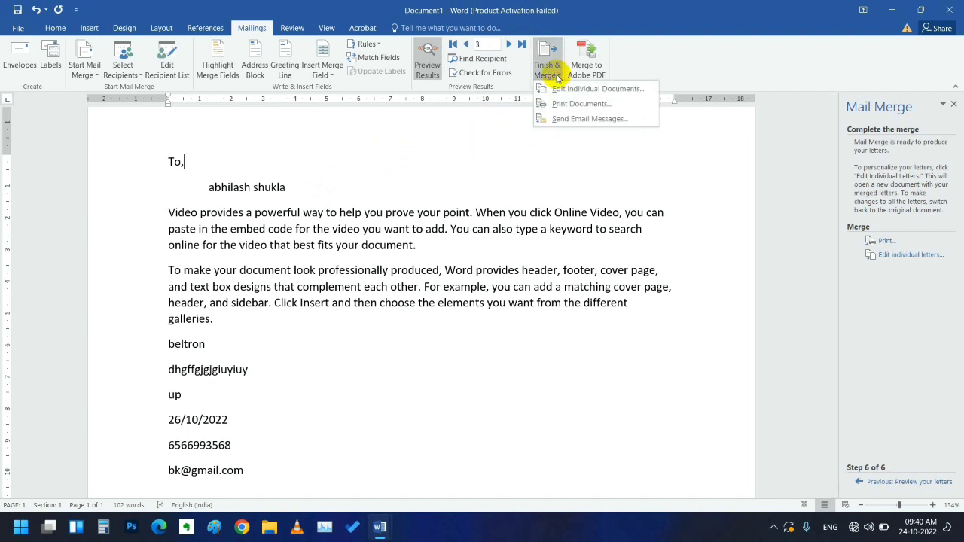
pyautogui.click(567, 104)
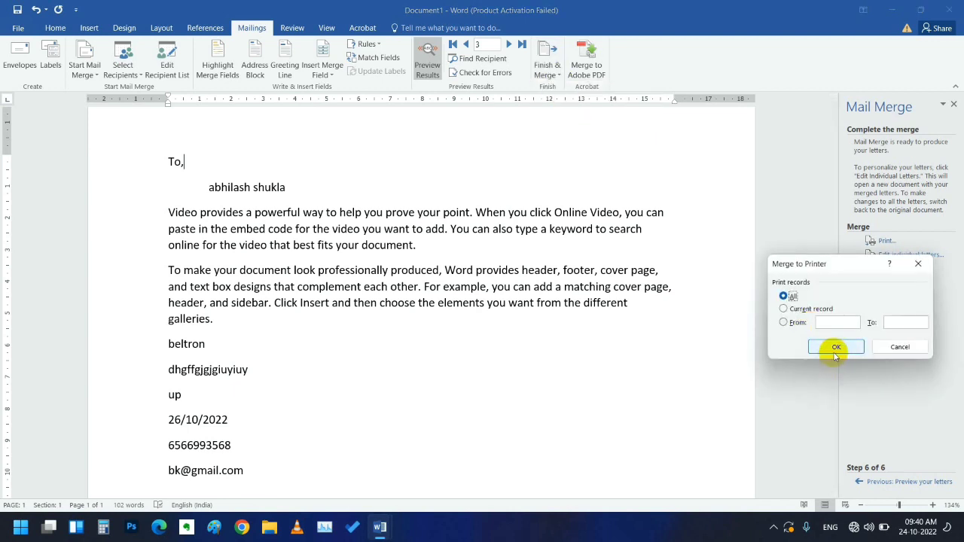
pyautogui.click(836, 348)
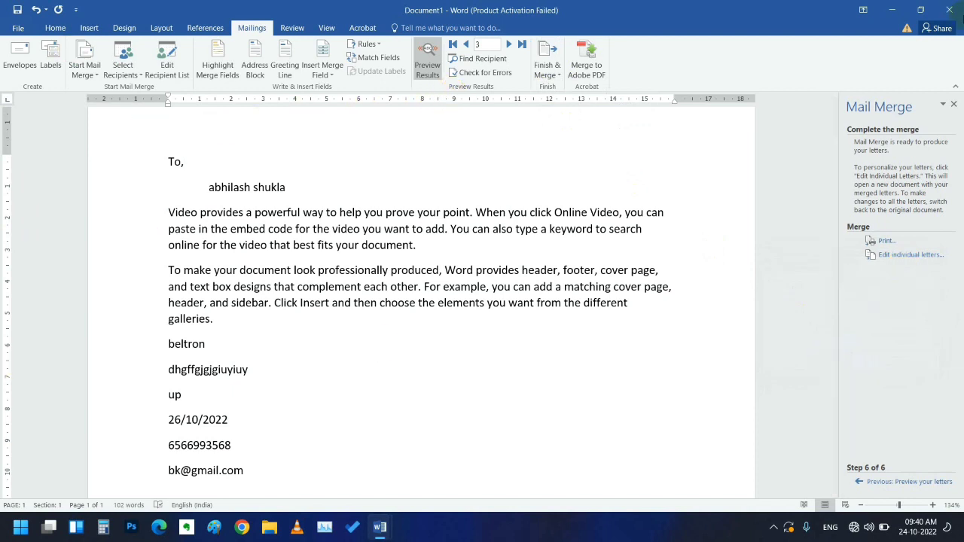
pyautogui.click(547, 68)
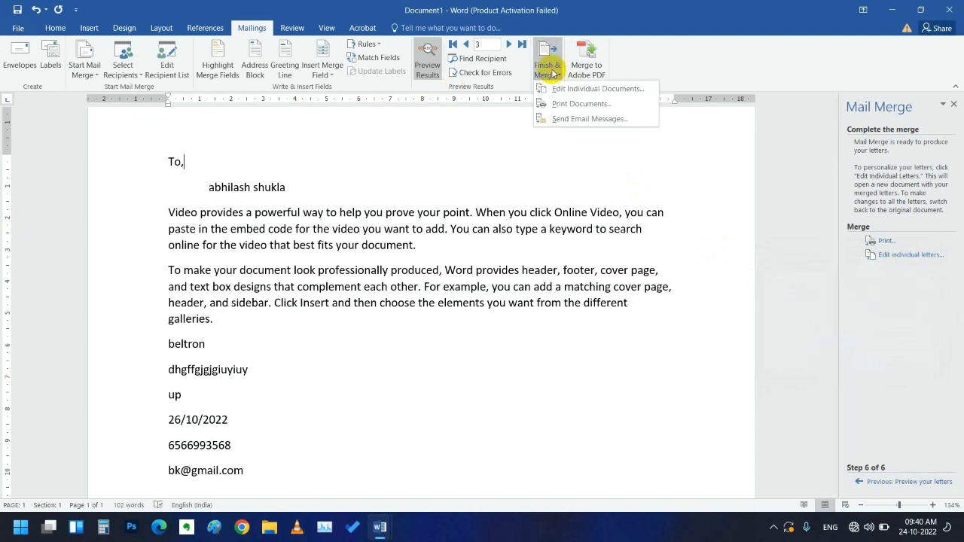
# - In Merge to E-mail, set the subject to 'for invitation' and the mail format to Plain text
pyautogui.click(574, 120)
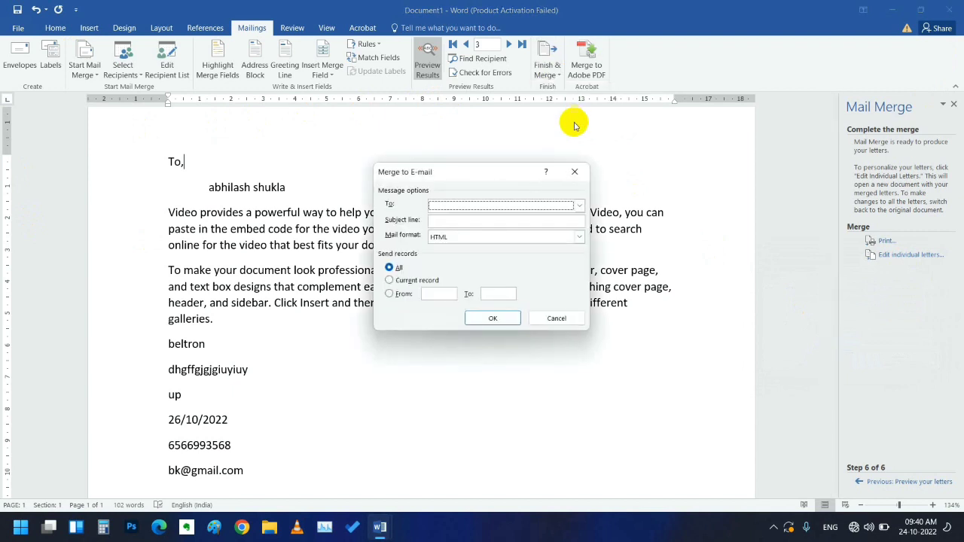
pyautogui.click(579, 205)
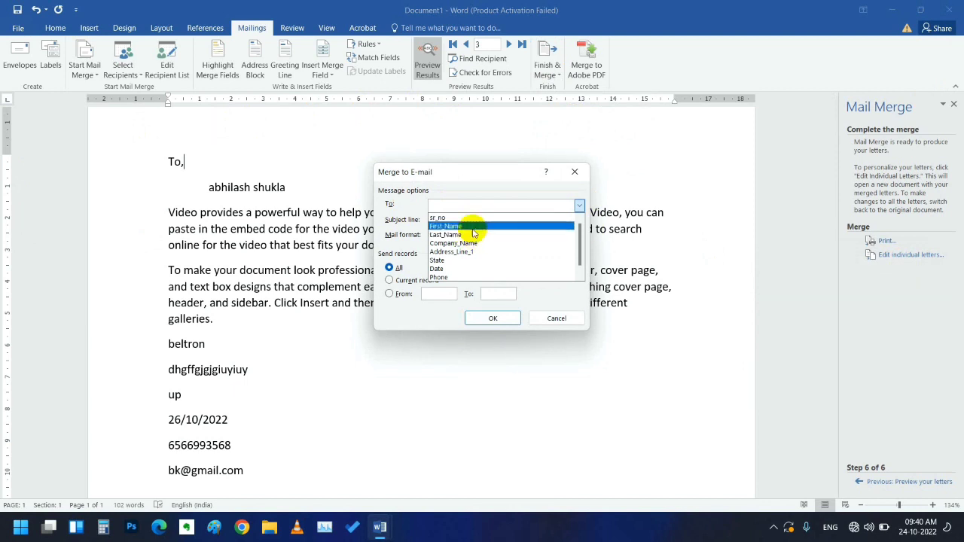
pyautogui.click(578, 205)
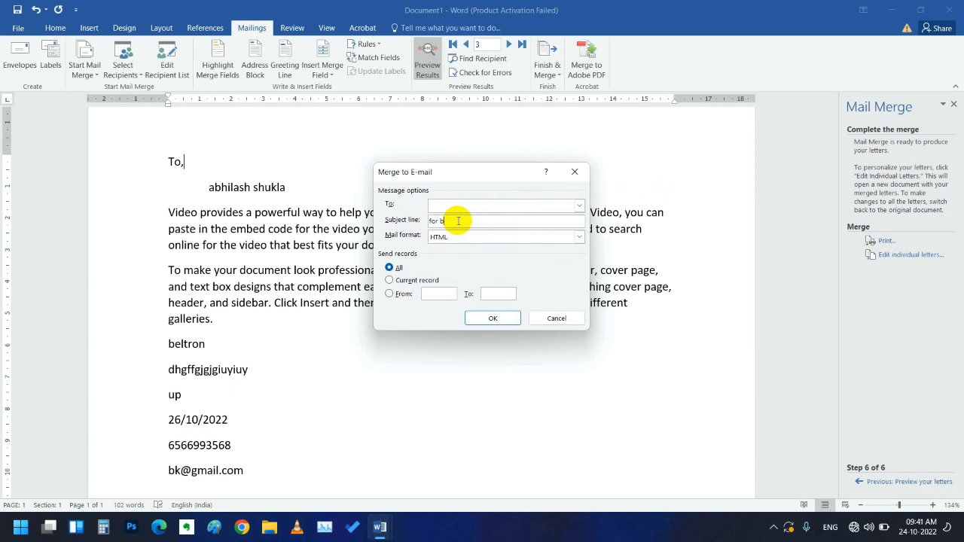
pyautogui.write('invitation')
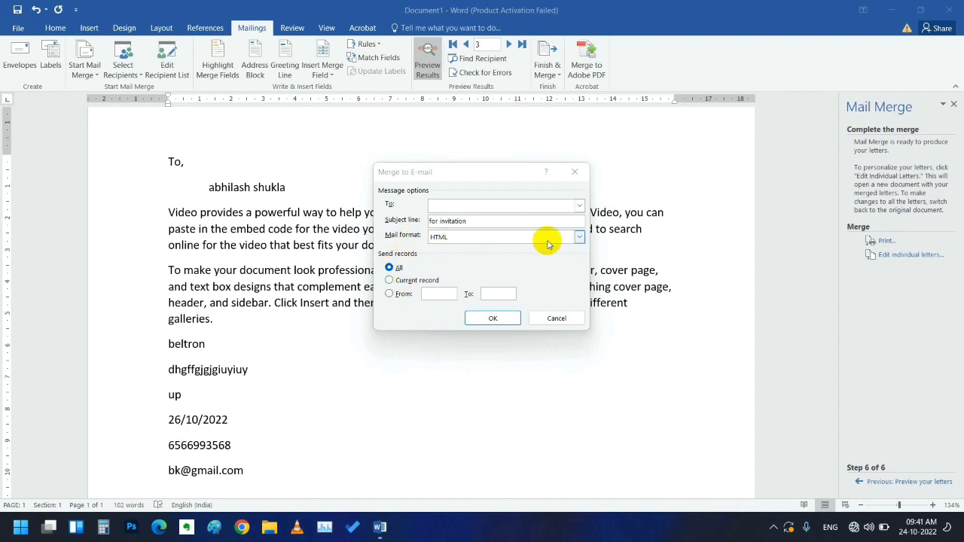
pyautogui.click(580, 238)
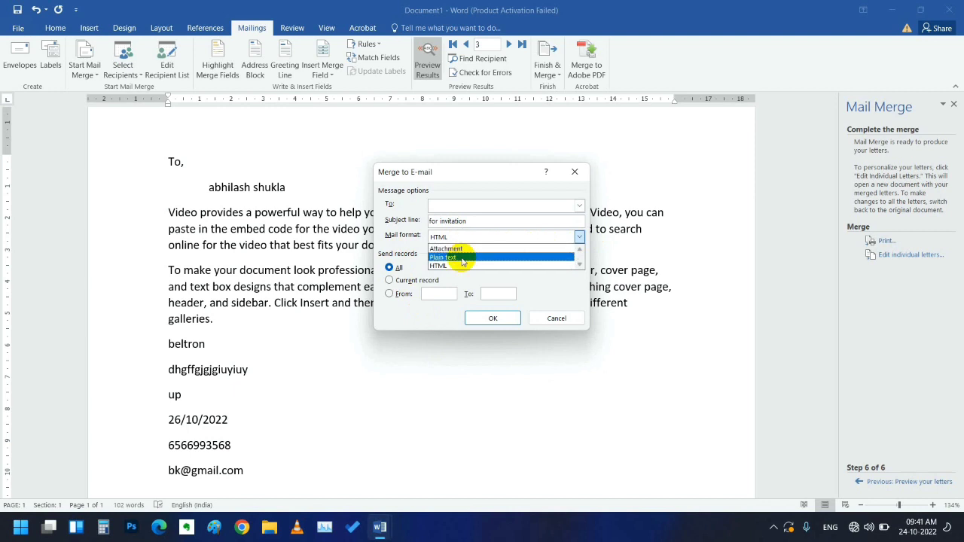
pyautogui.click(464, 258)
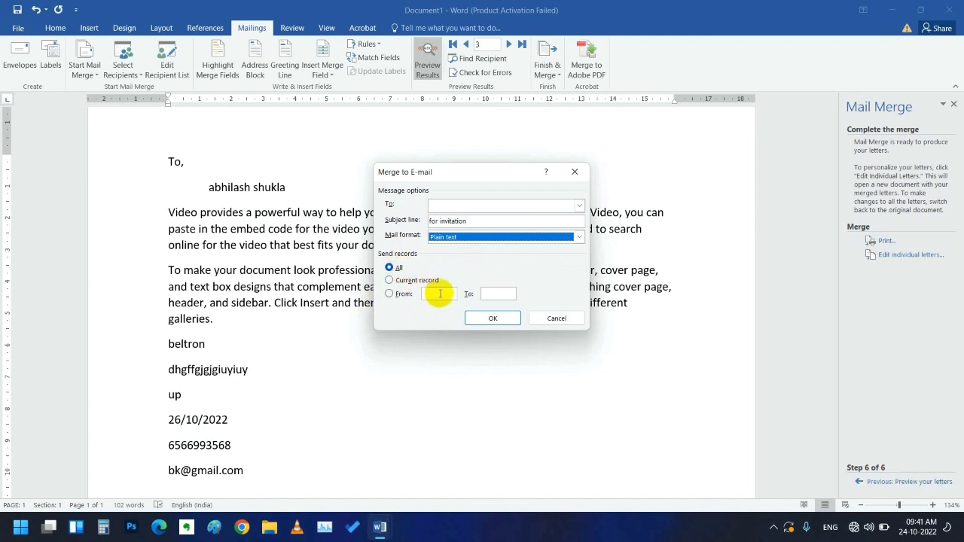
# - Try First_Name, Last_Name, then Phone as the To field, and close without sending
pyautogui.click(579, 206)
pyautogui.click(448, 226)
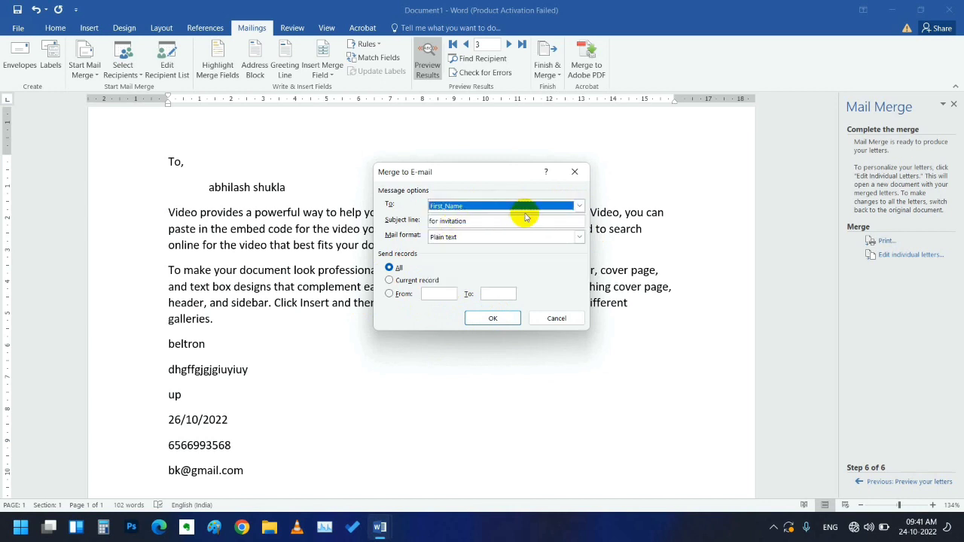
pyautogui.click(579, 206)
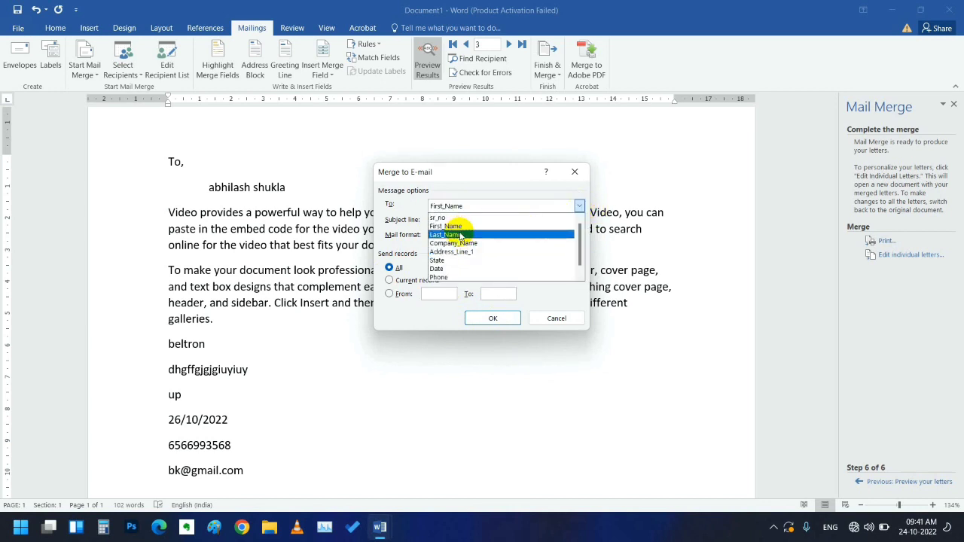
pyautogui.click(457, 234)
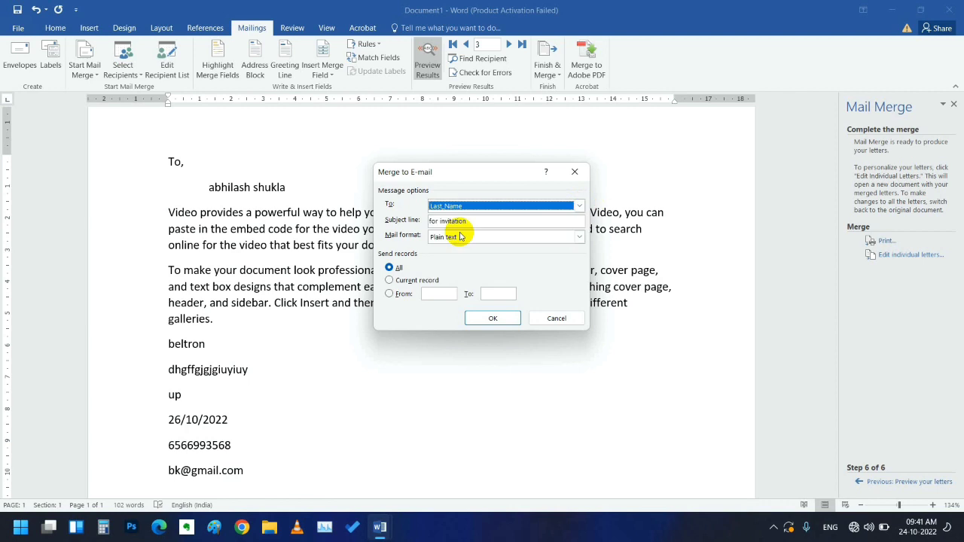
pyautogui.click(578, 205)
pyautogui.scroll(-1, 527, 260)
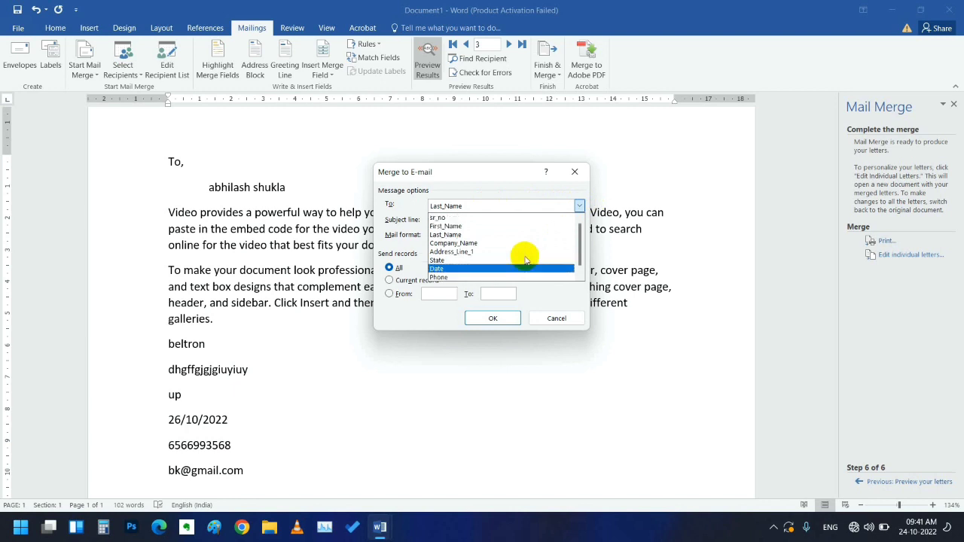
pyautogui.scroll(1, 489, 269)
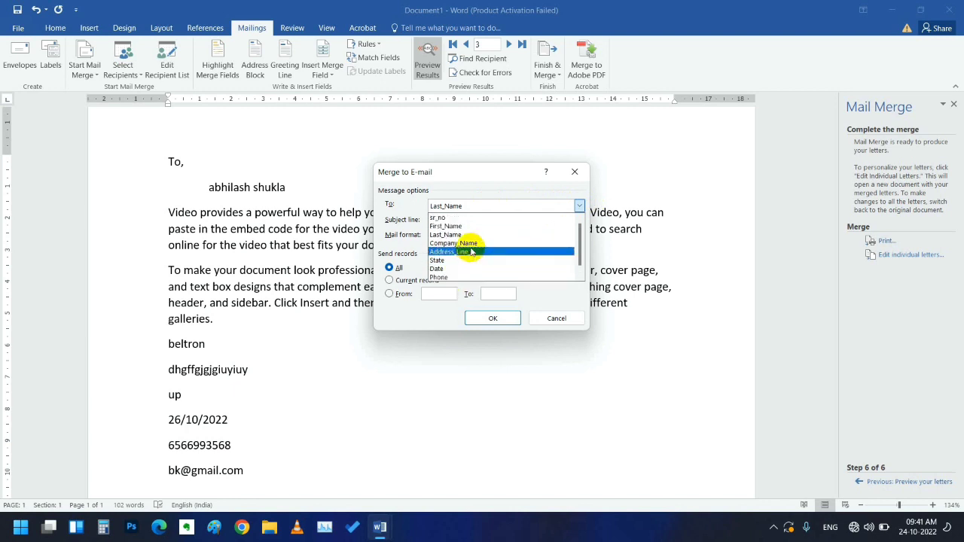
pyautogui.scroll(-1, 499, 265)
pyautogui.click(475, 269)
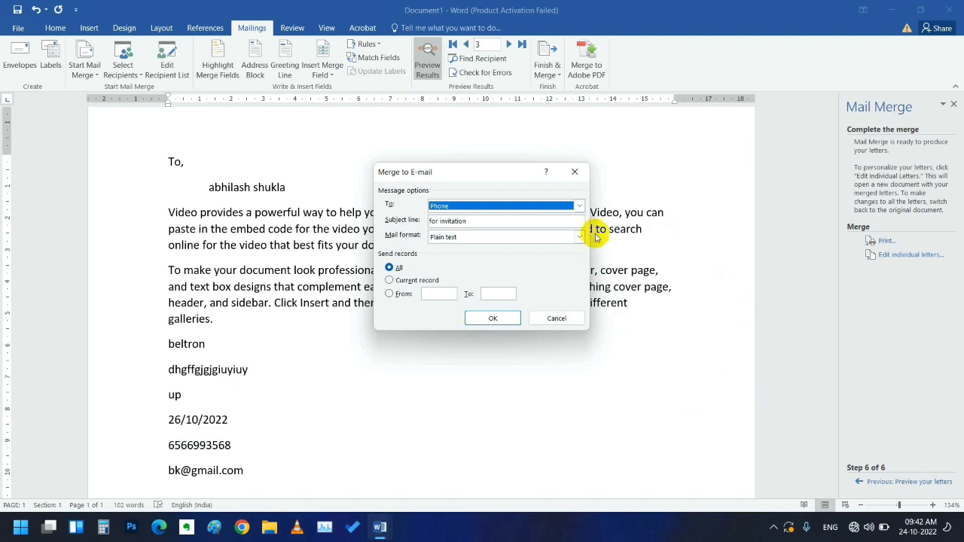
pyautogui.click(579, 173)
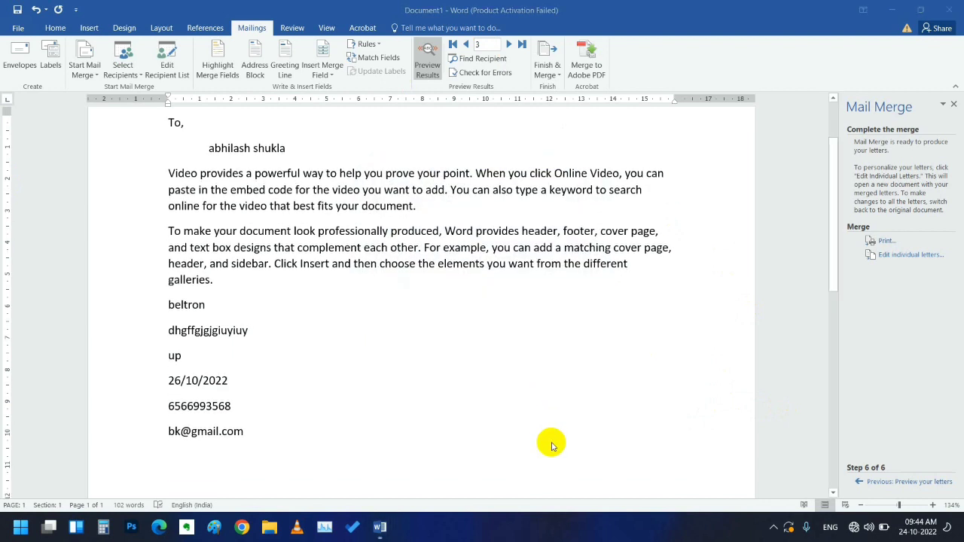
# - Return to the top of the letter and show the Select Recipients source options
pyautogui.scroll(1, 524, 473)
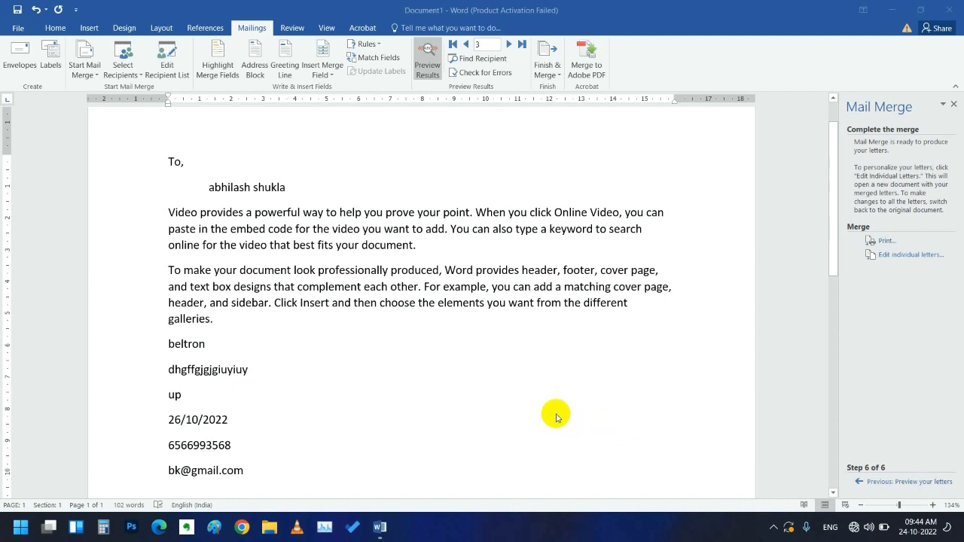
pyautogui.scroll(-1, 578, 406)
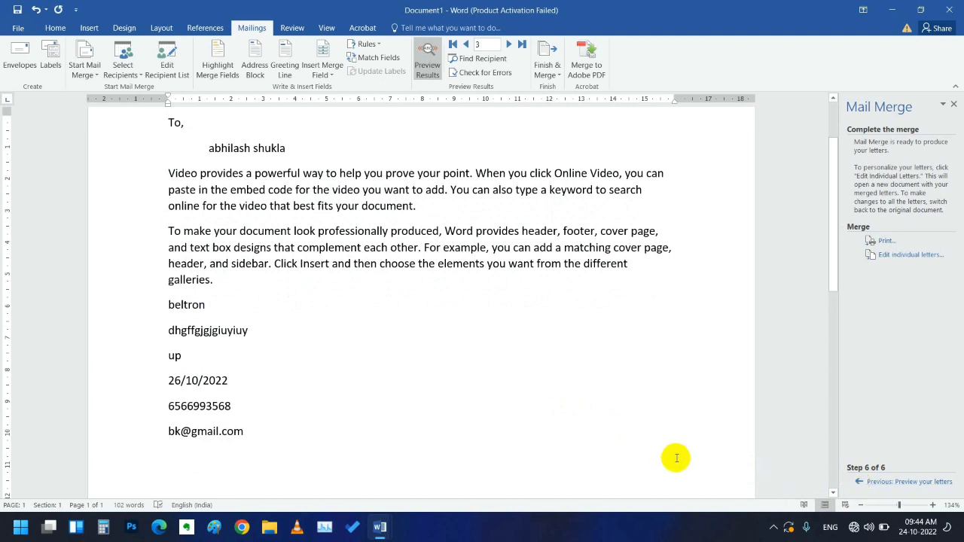
pyautogui.scroll(2, 717, 471)
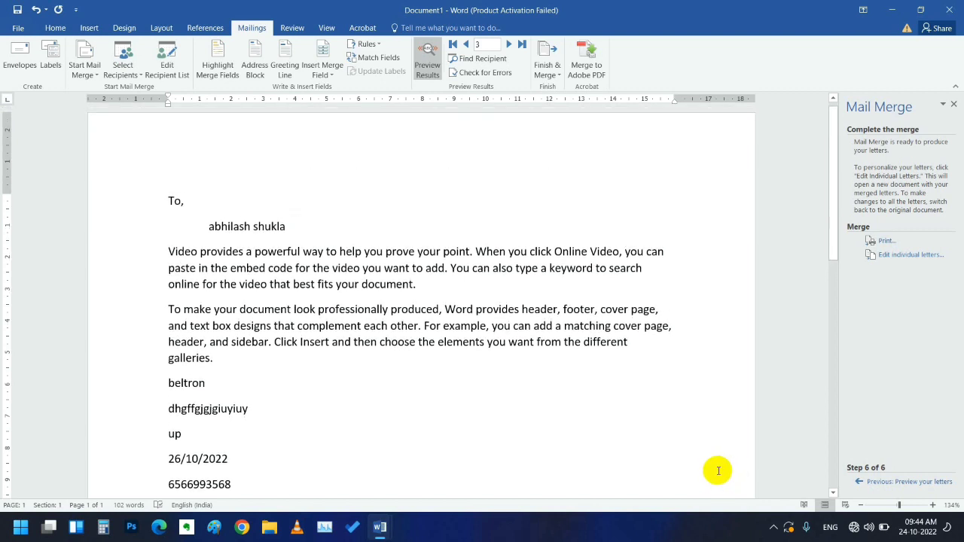
pyautogui.scroll(1, 723, 466)
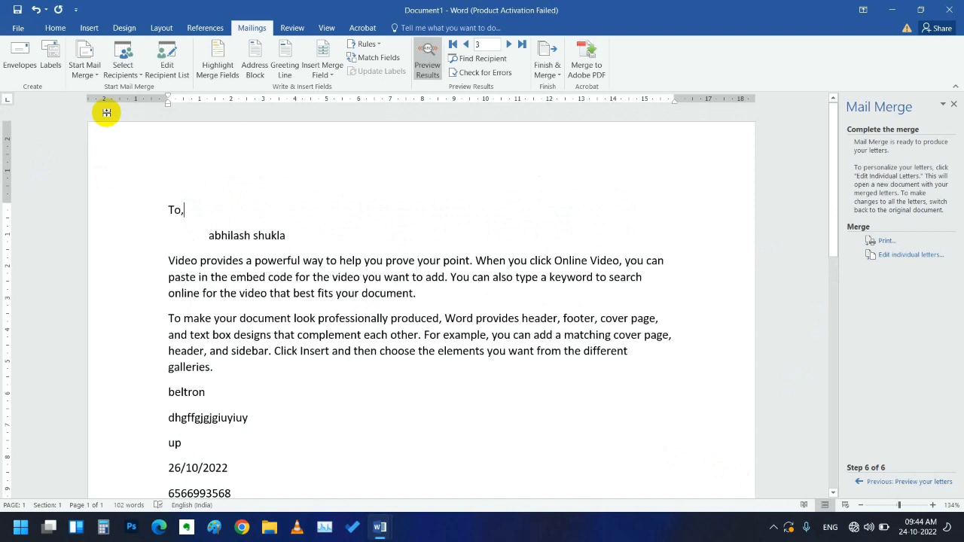
pyautogui.click(124, 75)
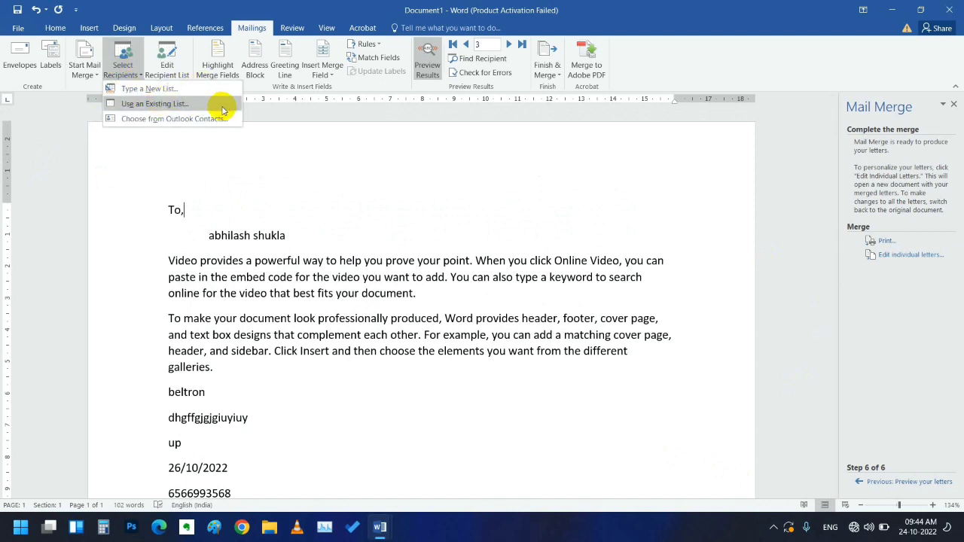
# - From Edit Recipient List, open the mail data.mdb source in the Edit Data Source dialog
pyautogui.click(264, 157)
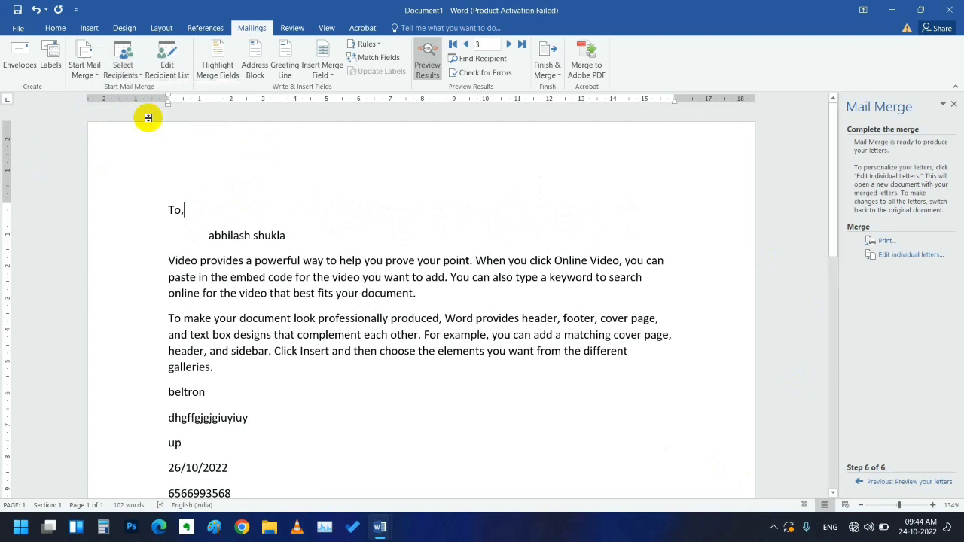
pyautogui.click(169, 69)
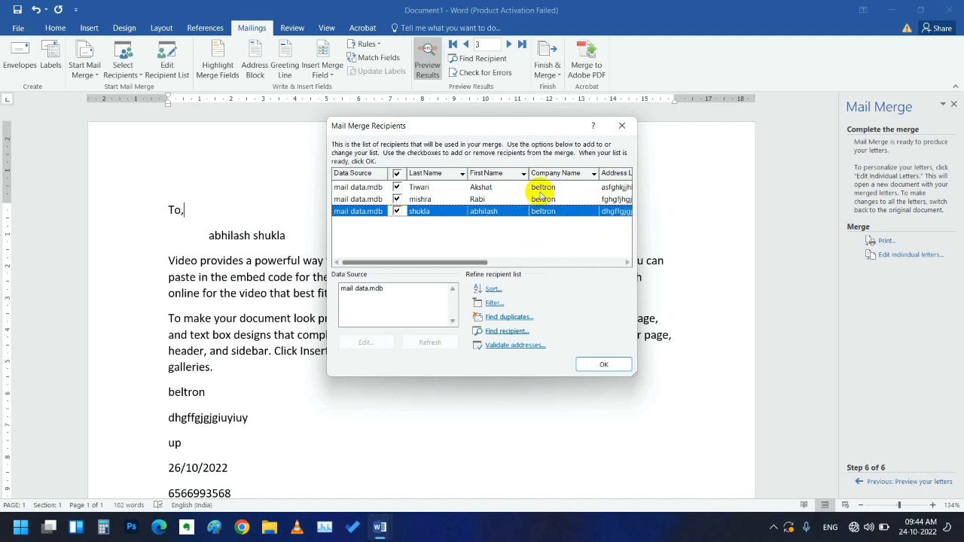
pyautogui.click(362, 290)
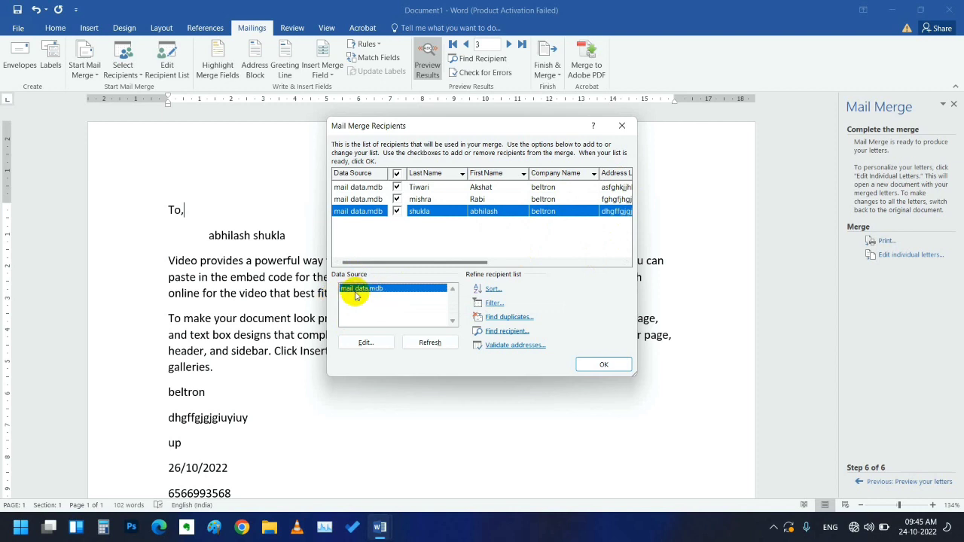
pyautogui.click(365, 342)
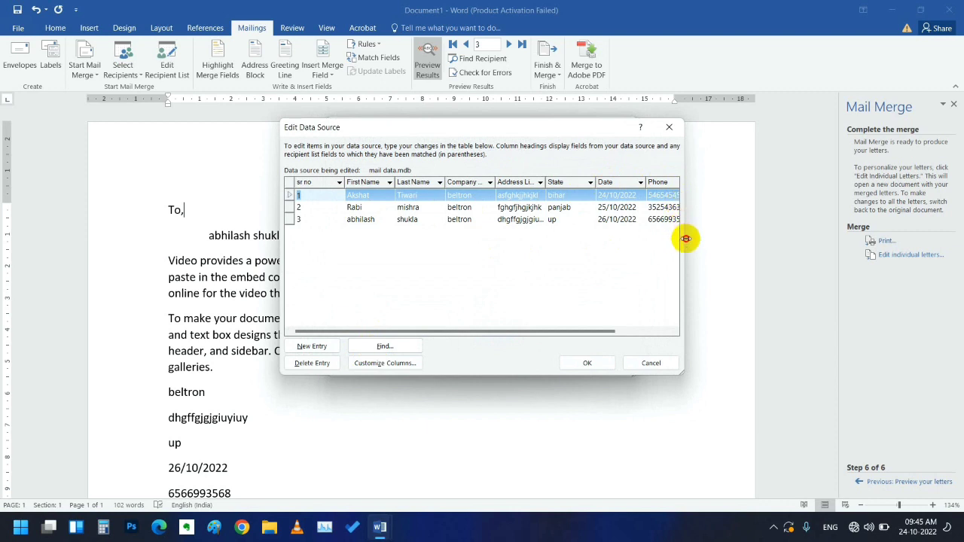
# - Widen the dialog to show the Phone and E-mail Address columns, then cancel without changes
pyautogui.moveTo(685, 236); pyautogui.dragTo(810, 226)
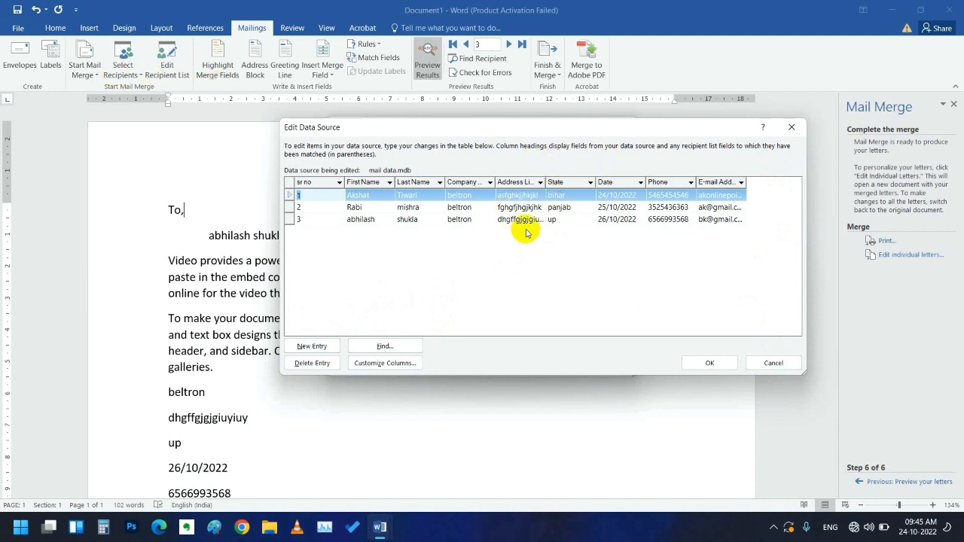
pyautogui.click(764, 362)
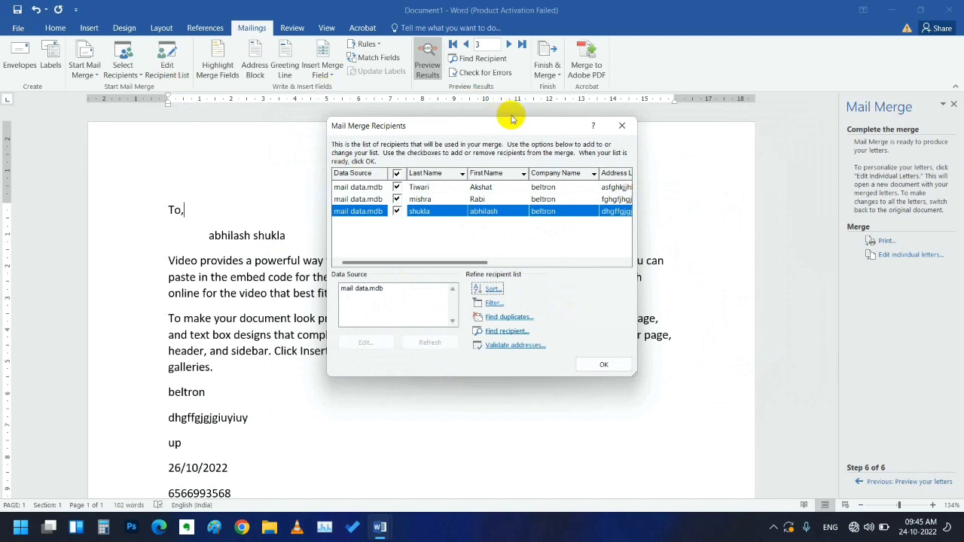
# - Close and reopen the Mail Merge Recipients list, accept it unchanged, and bring up Finish & Merge
pyautogui.click(620, 127)
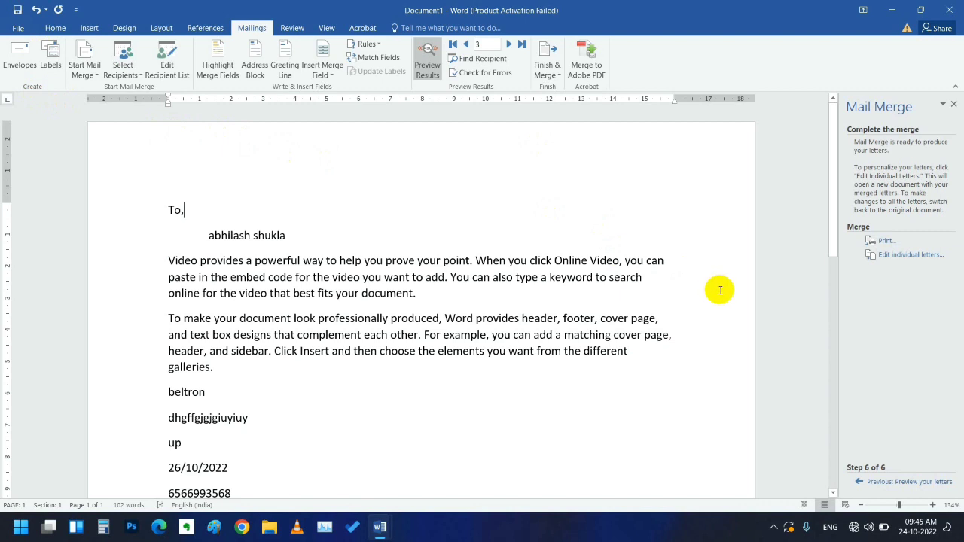
pyautogui.click(179, 81)
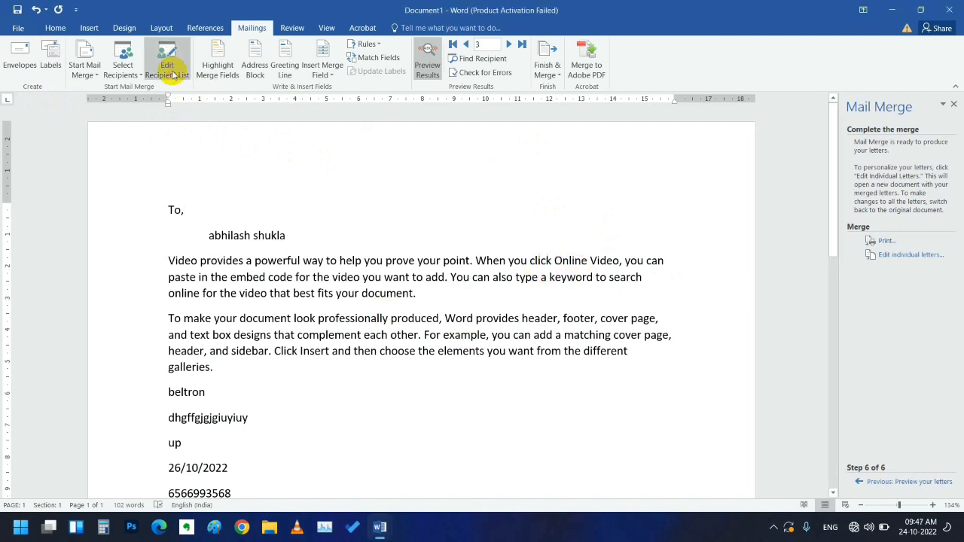
pyautogui.click(179, 78)
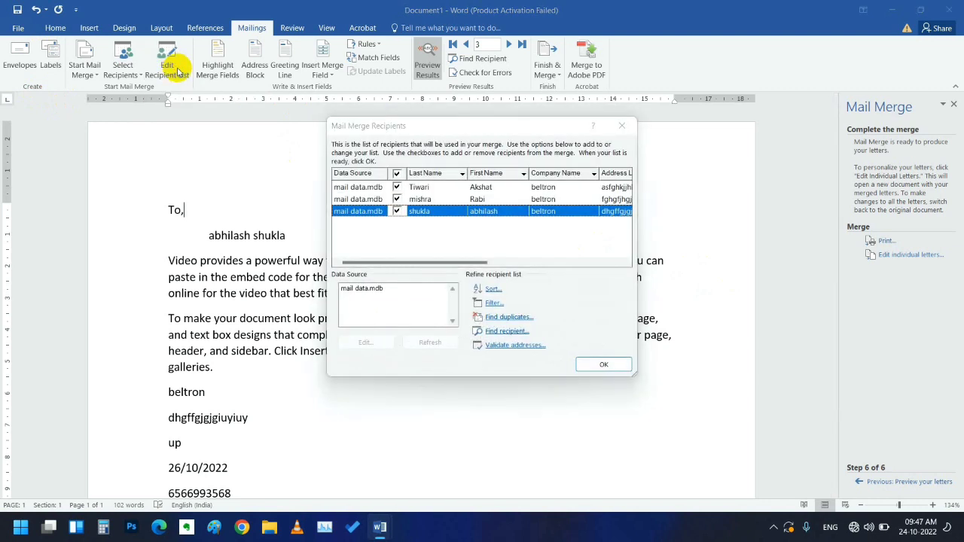
pyautogui.click(607, 365)
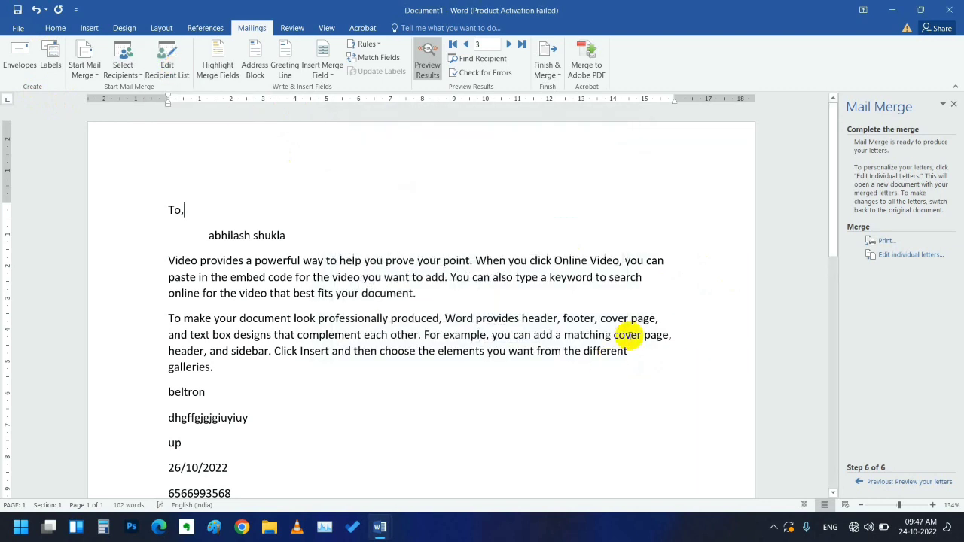
pyautogui.click(549, 84)
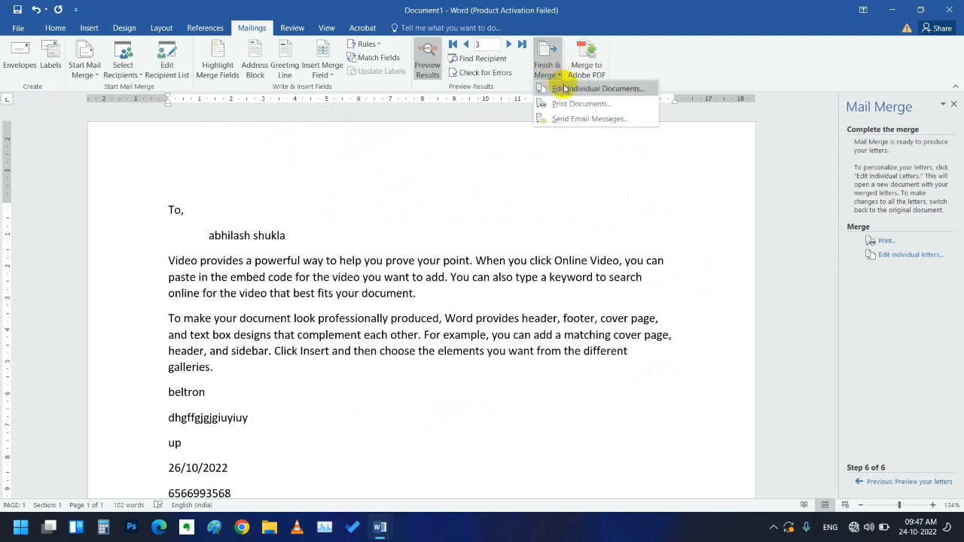
# - Merge to e-mail as plain text, To set to Last_Name, with an invitation subject line
pyautogui.click(609, 119)
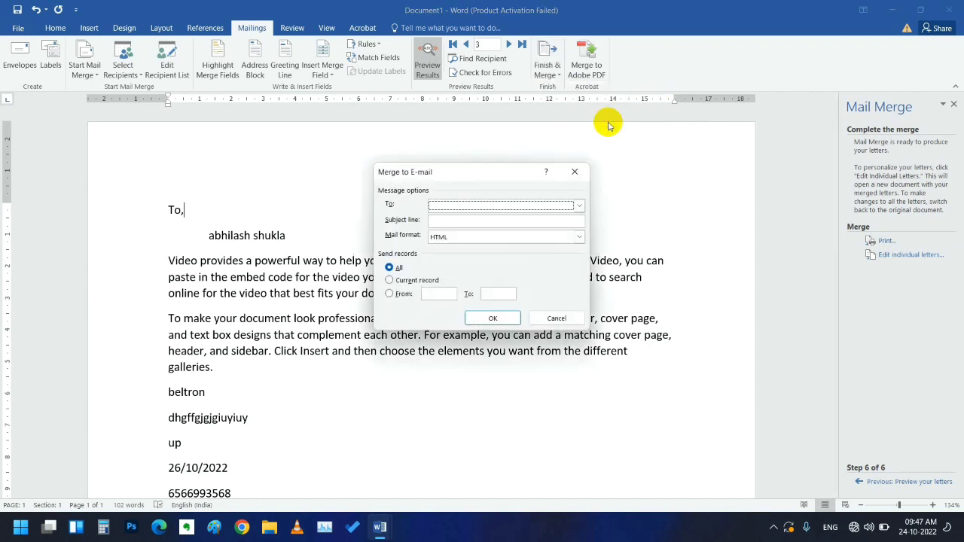
pyautogui.click(473, 207)
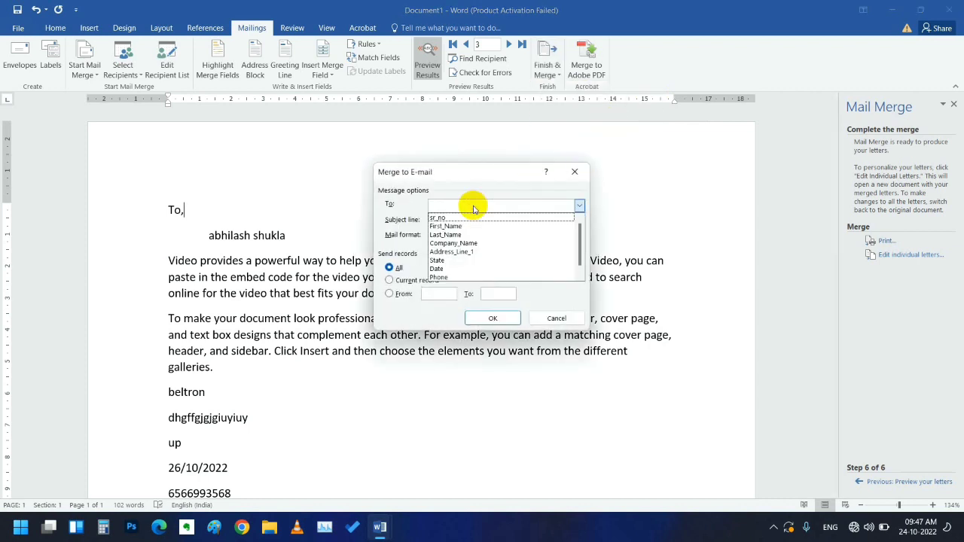
pyautogui.click(511, 229)
pyautogui.click(578, 206)
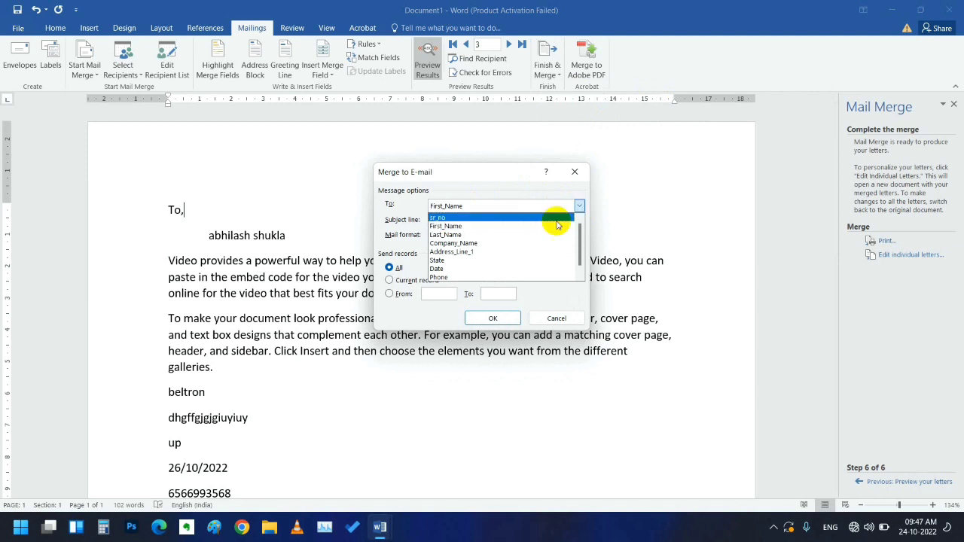
pyautogui.click(499, 234)
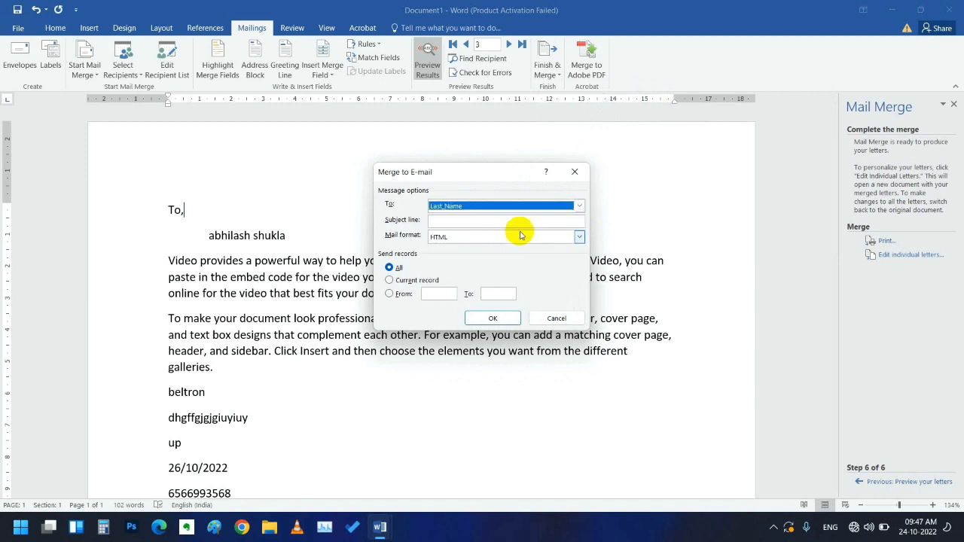
pyautogui.click(472, 221)
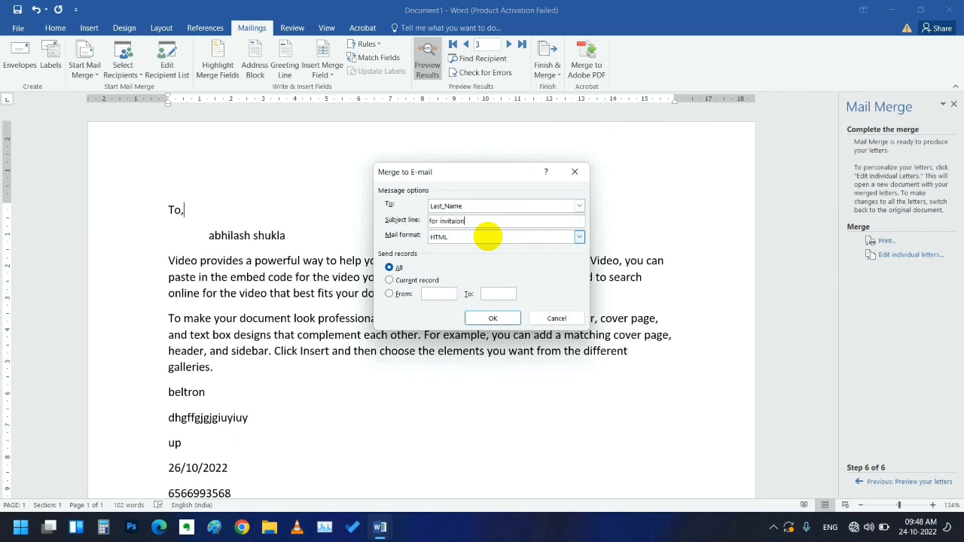
pyautogui.click(515, 238)
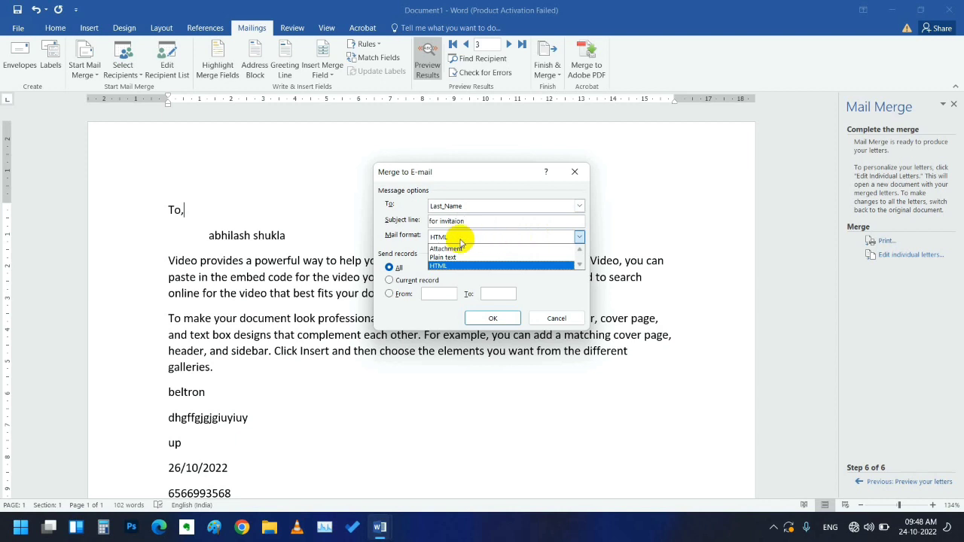
pyautogui.click(452, 257)
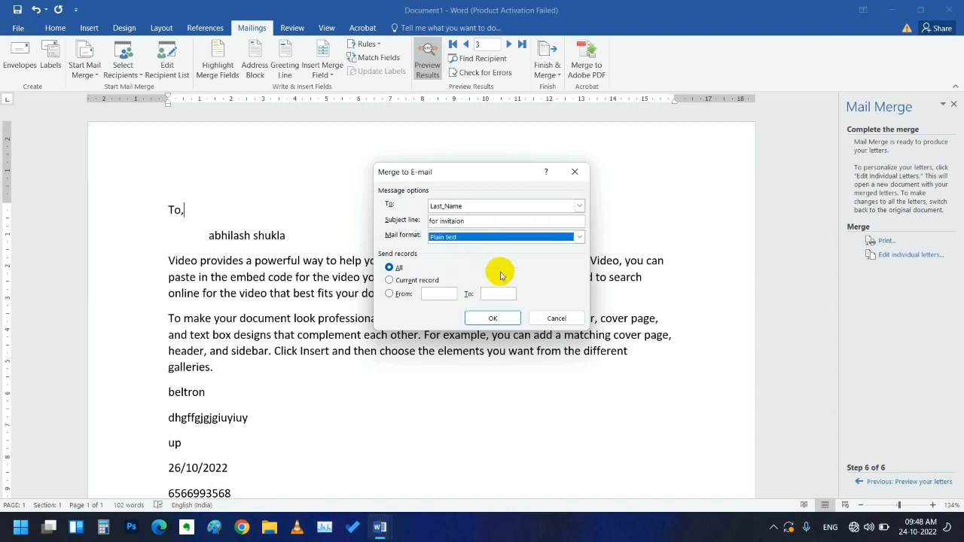
pyautogui.click(478, 318)
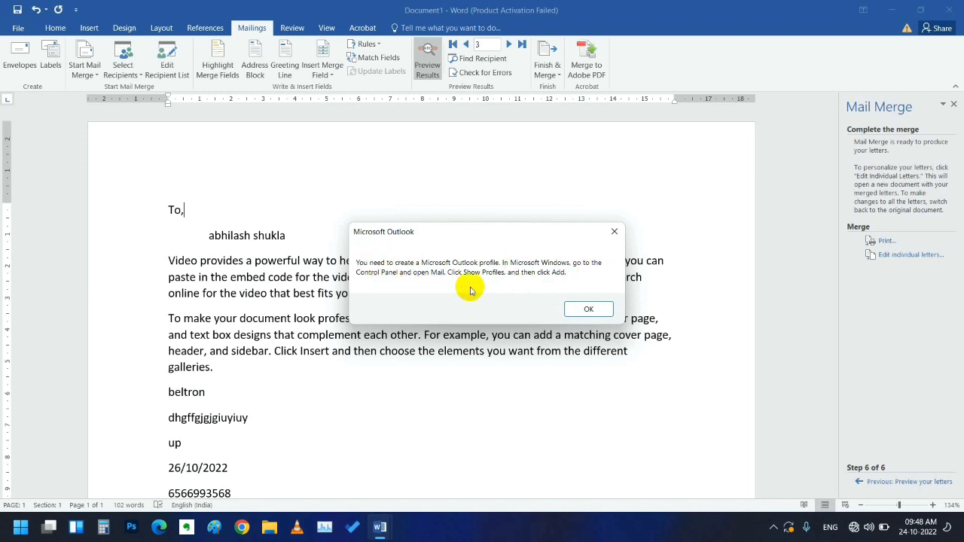
# - Dismiss the Outlook profile error and close the letter without saving
pyautogui.click(590, 310)
pyautogui.click(590, 310)
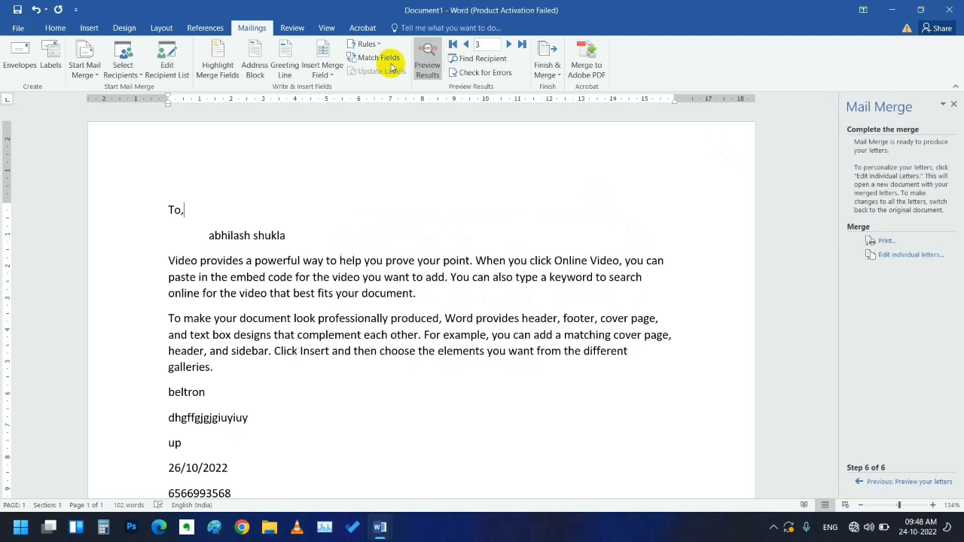
pyautogui.click(949, 9)
pyautogui.click(319, 155)
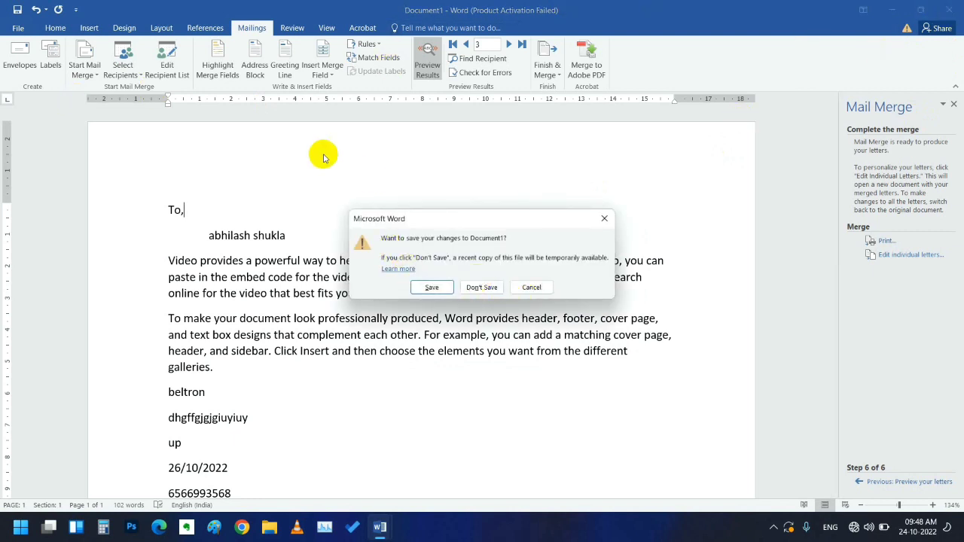
pyautogui.click(480, 287)
# - Close the remaining Word window, refresh the desktop, and relaunch Word via winword from Run
pyautogui.click(949, 9)
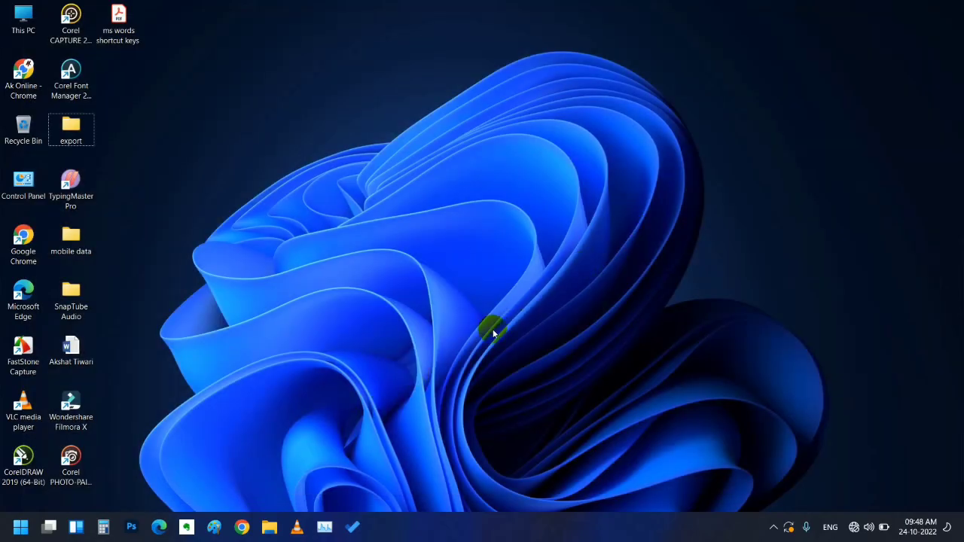
pyautogui.rightClick(496, 357)
pyautogui.click(537, 198)
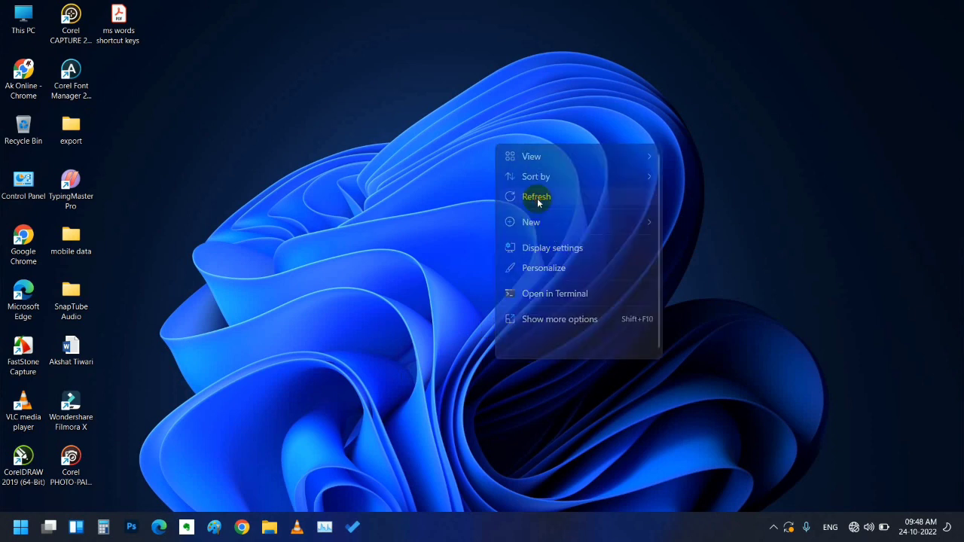
pyautogui.rightClick(538, 199)
pyautogui.click(559, 255)
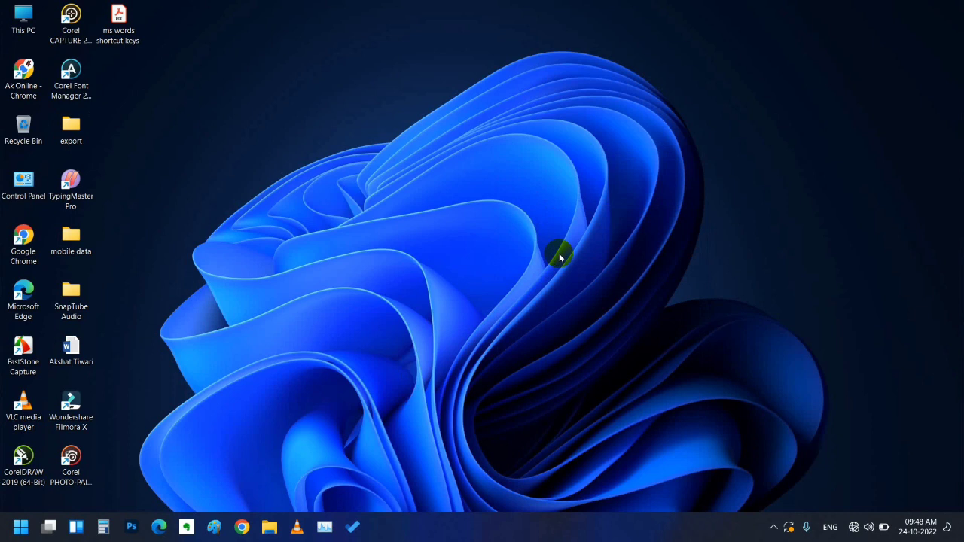
pyautogui.press('super+r')
pyautogui.click(81, 485)
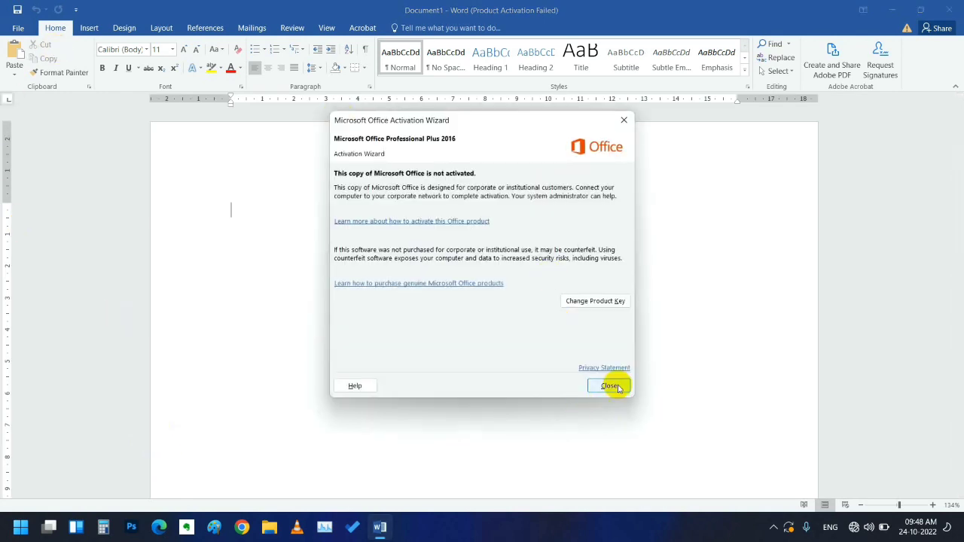
# - Close the Activation Wizard and create Document2 from the Blank document template under File > New
pyautogui.click(609, 383)
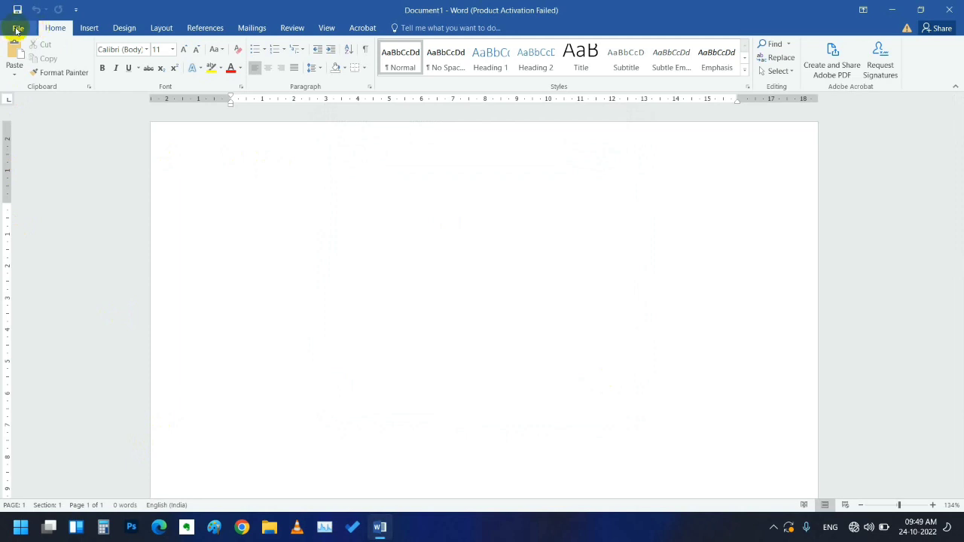
pyautogui.click(18, 27)
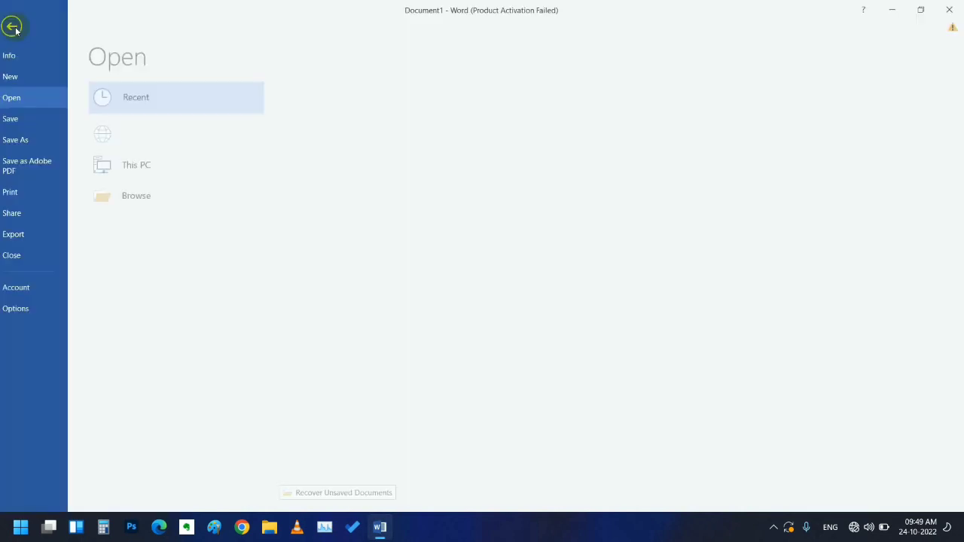
pyautogui.click(35, 81)
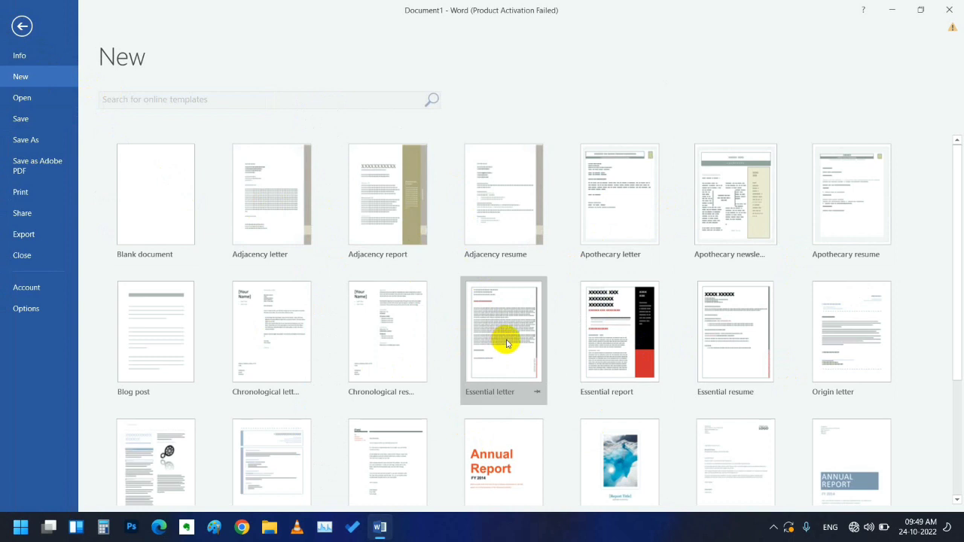
pyautogui.click(148, 231)
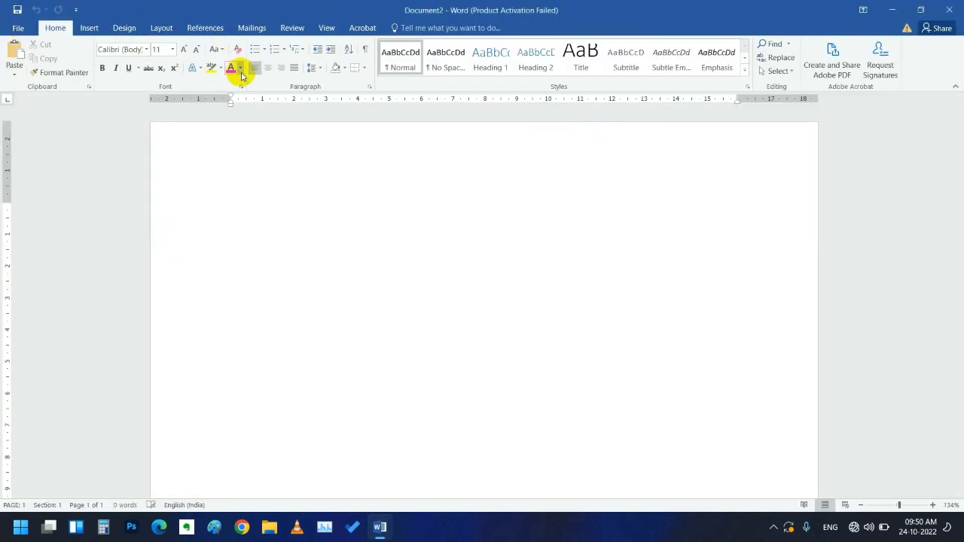
# - On the Mailings tab, choose Select Recipients > Use an Existing List to open Select Data Source
pyautogui.click(253, 27)
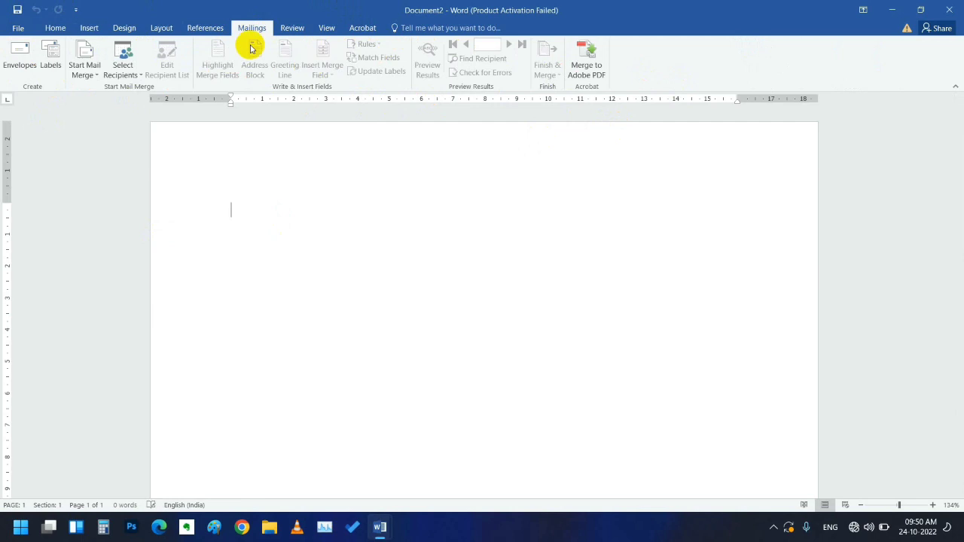
pyautogui.click(96, 75)
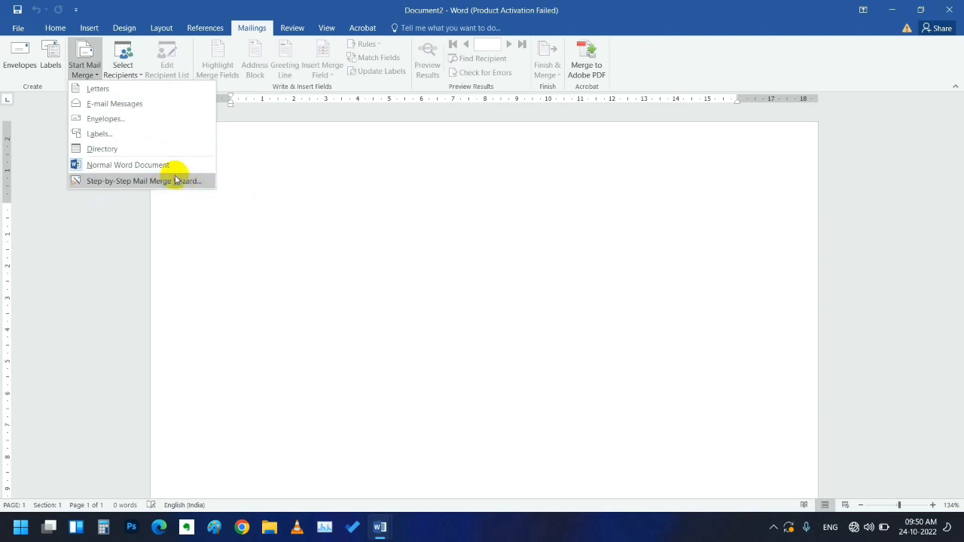
pyautogui.click(259, 175)
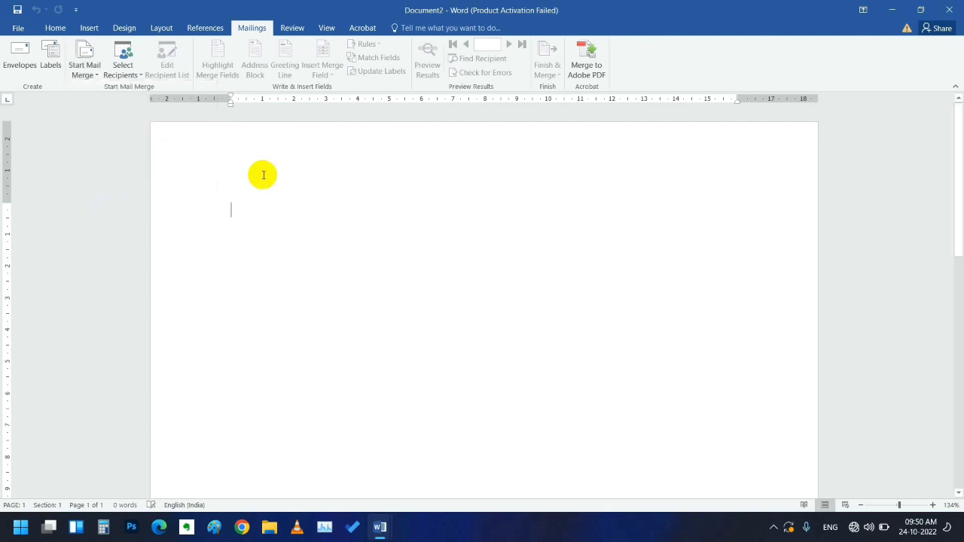
pyautogui.click(134, 68)
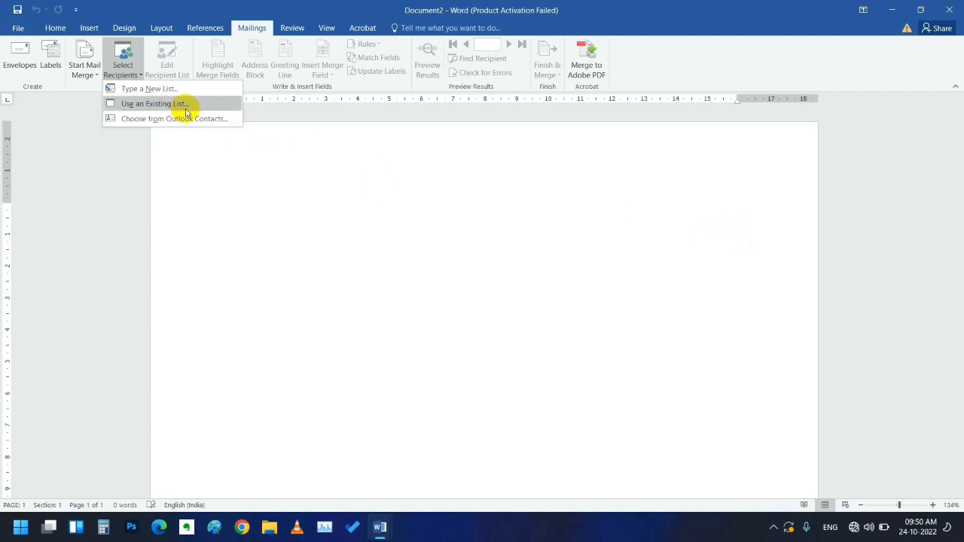
pyautogui.click(154, 104)
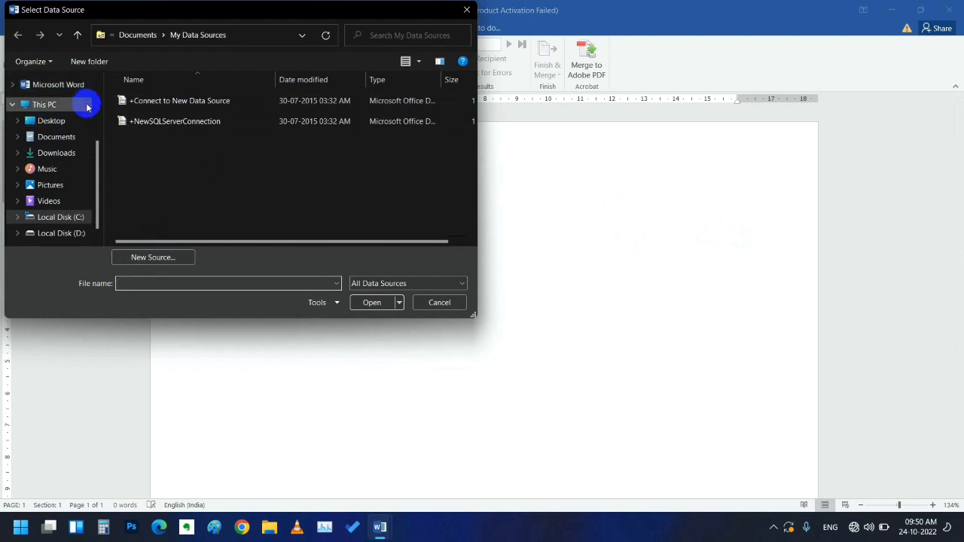
# - Connect mail data from Desktop\export as the recipient list, then check the merge fields offered
pyautogui.click(53, 124)
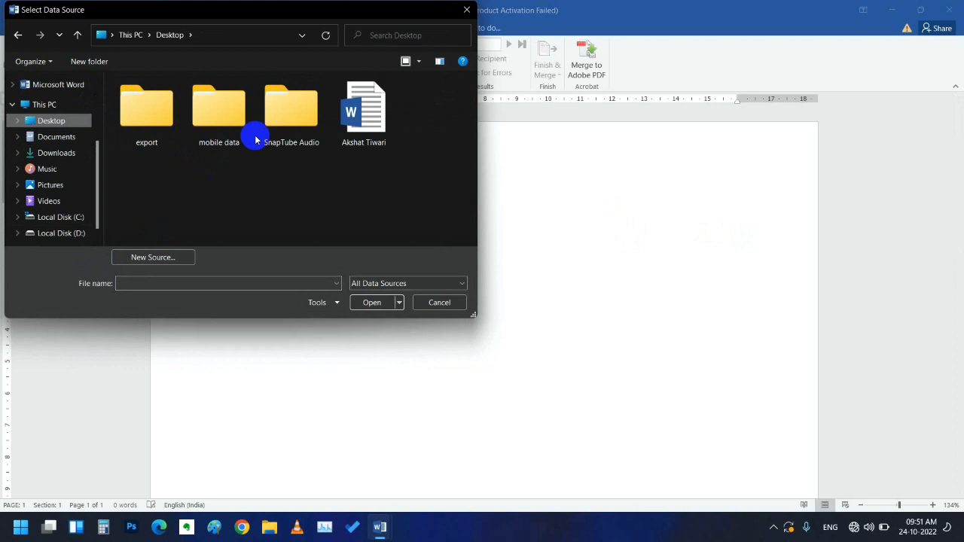
pyautogui.click(150, 108)
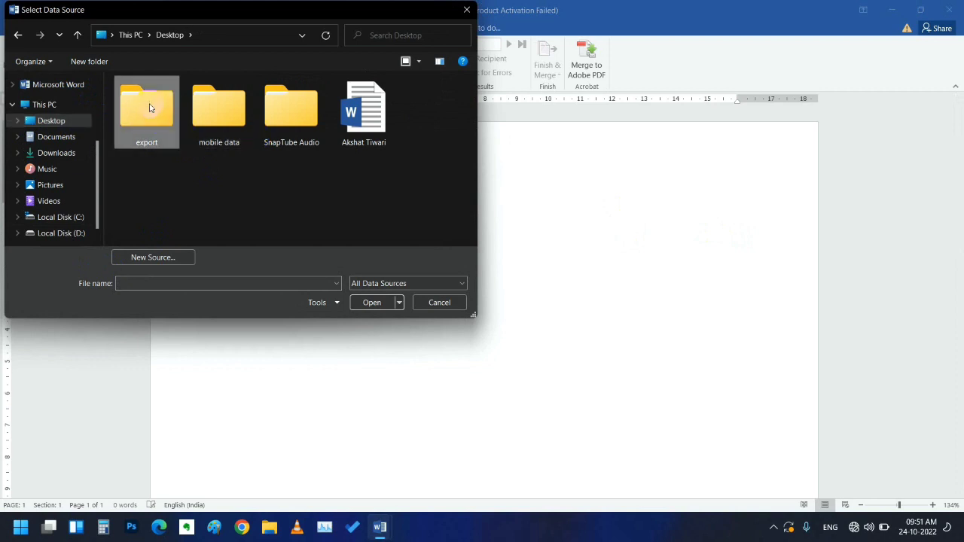
pyautogui.doubleClick(149, 108)
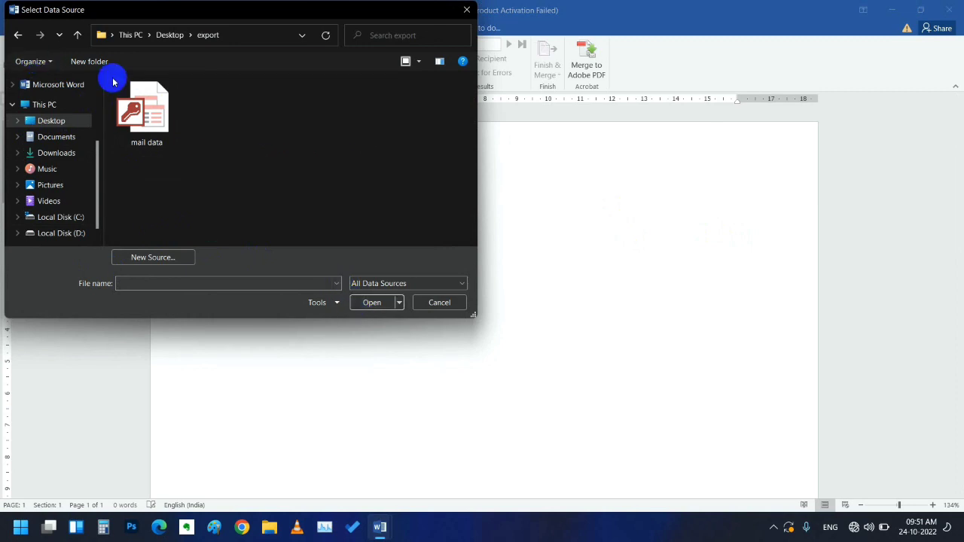
pyautogui.click(118, 102)
pyautogui.click(368, 303)
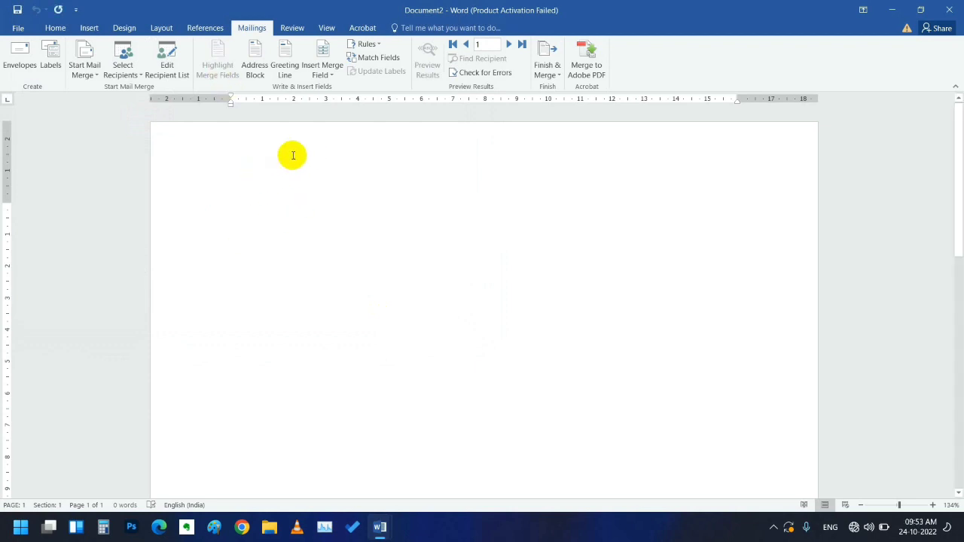
pyautogui.click(335, 77)
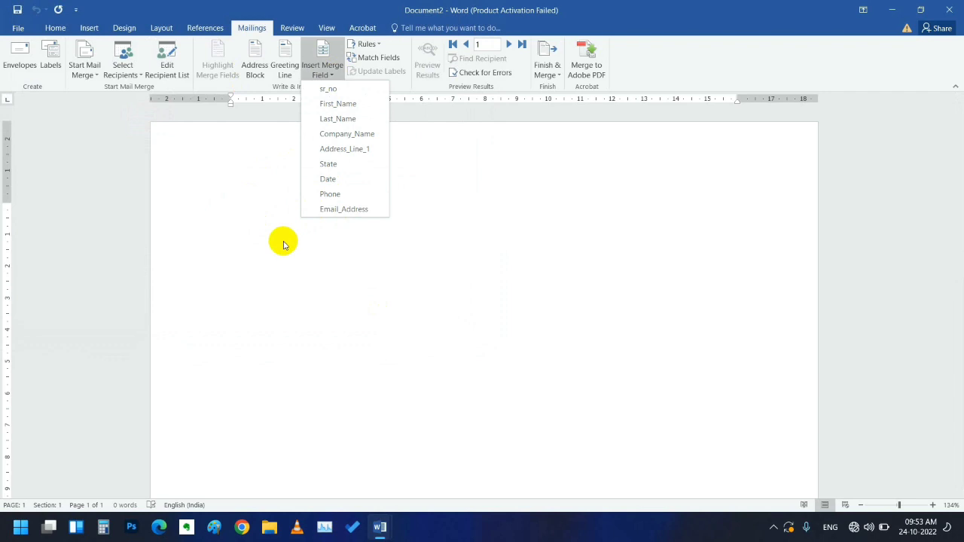
pyautogui.click(285, 242)
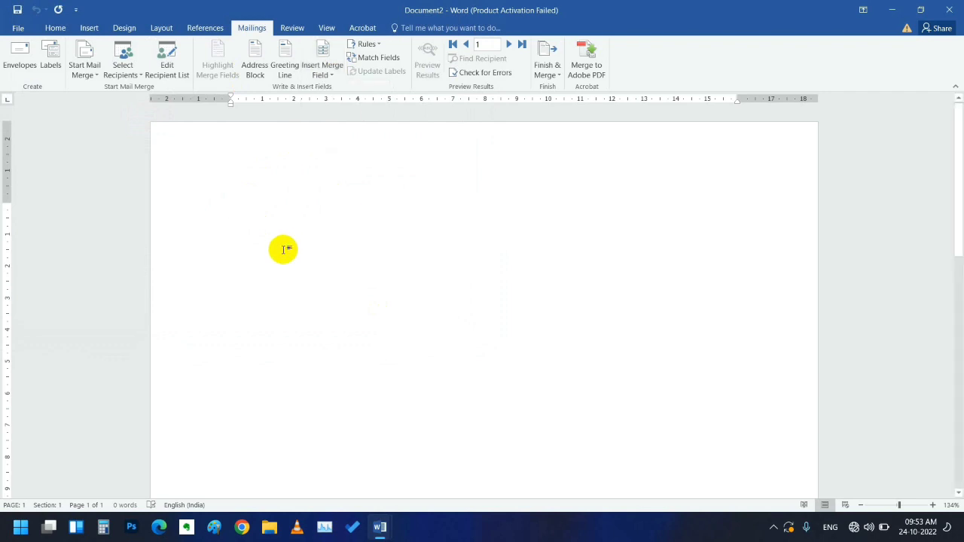